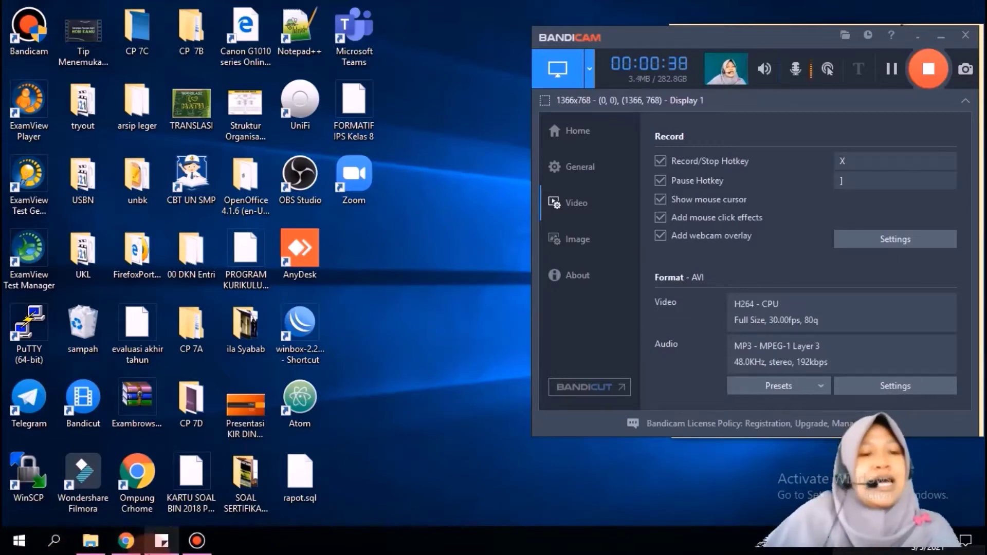
# Switch to Chrome, run a Google search for "youtube" and open the YouTube site from the results.
pyautogui.click(121, 541)
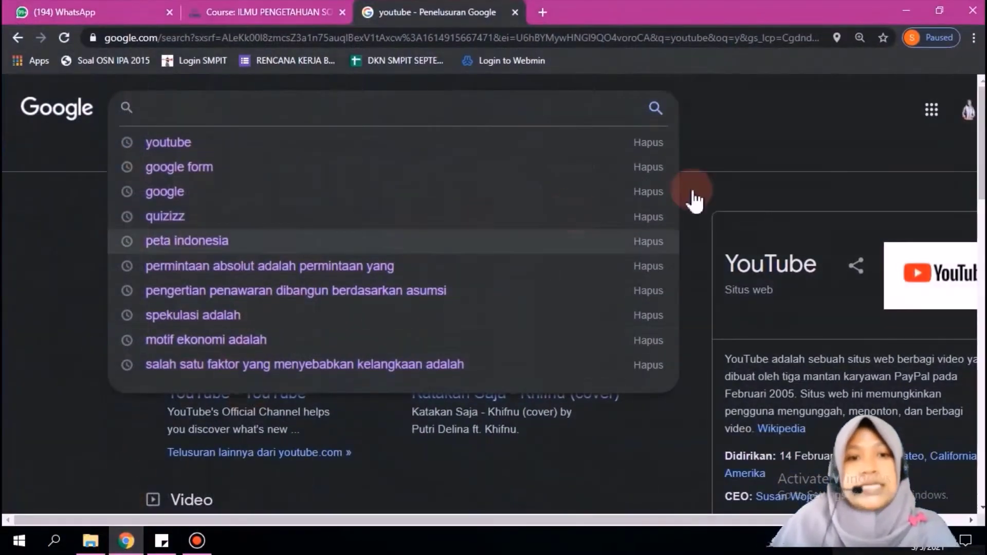
pyautogui.click(334, 105)
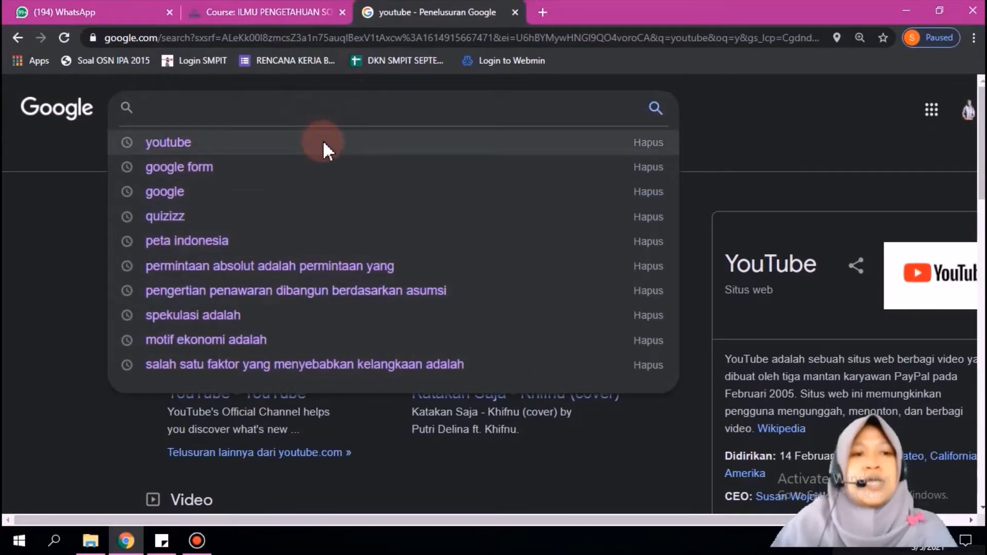
pyautogui.rightClick(322, 140)
pyautogui.click(293, 147)
pyautogui.click(295, 148)
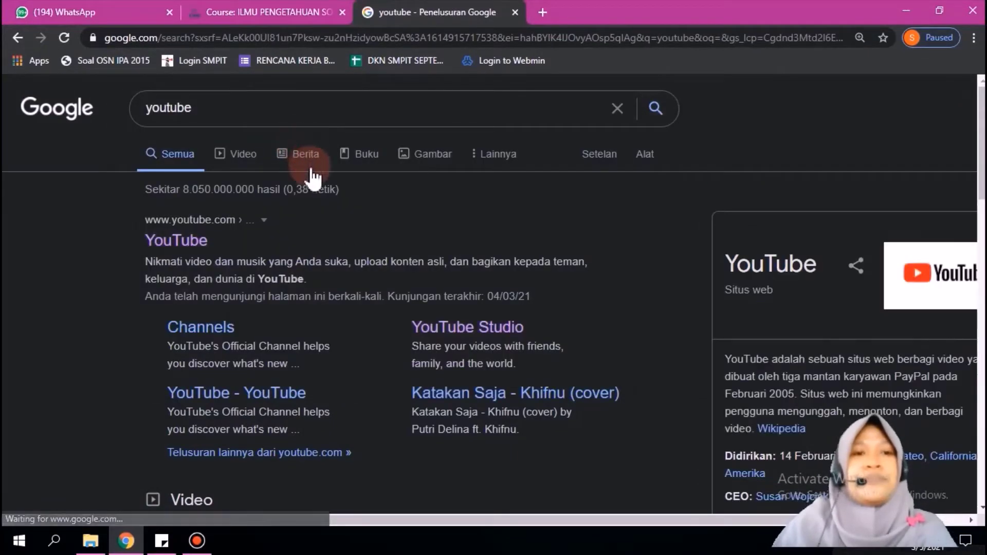
pyautogui.click(169, 243)
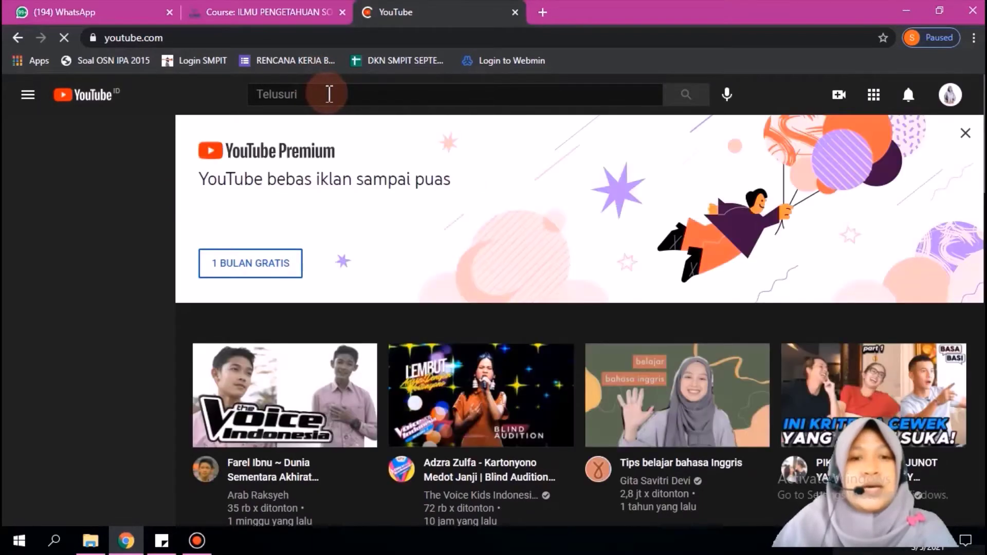
# Search YouTube for "bumi", open the video "Bagaimana Iklim Bumi Dahulu Kala" and pause it.
pyautogui.click(329, 94)
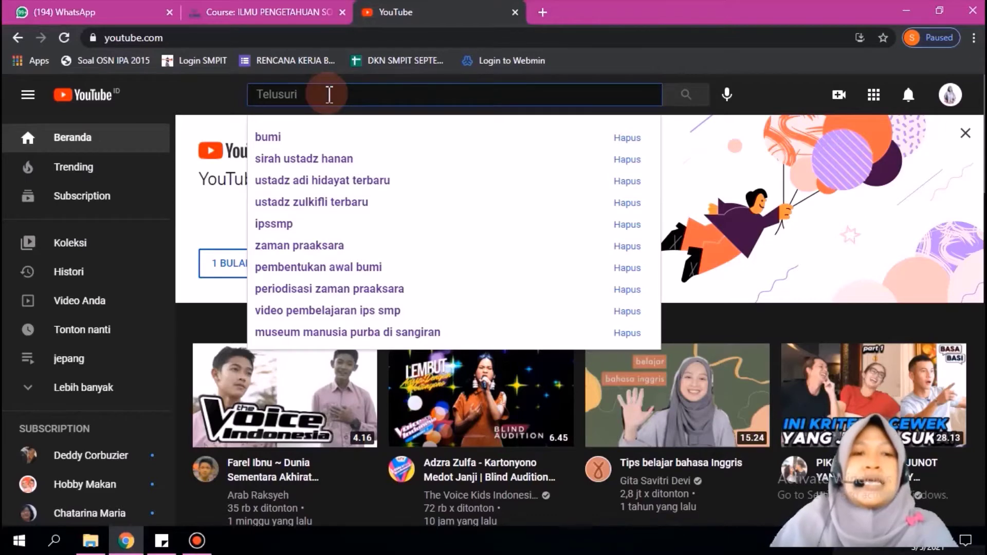
pyautogui.click(323, 136)
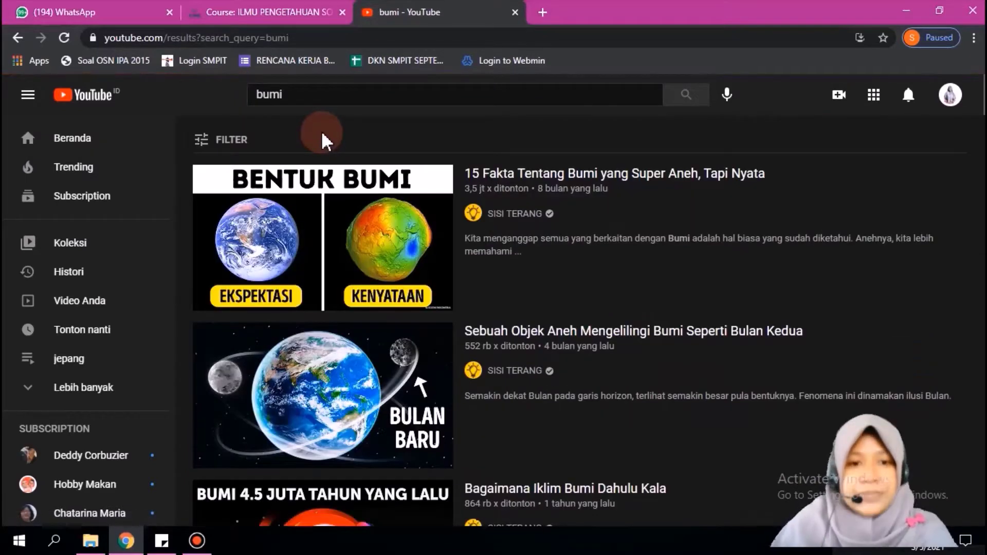
pyautogui.scroll(-6, 579, 321)
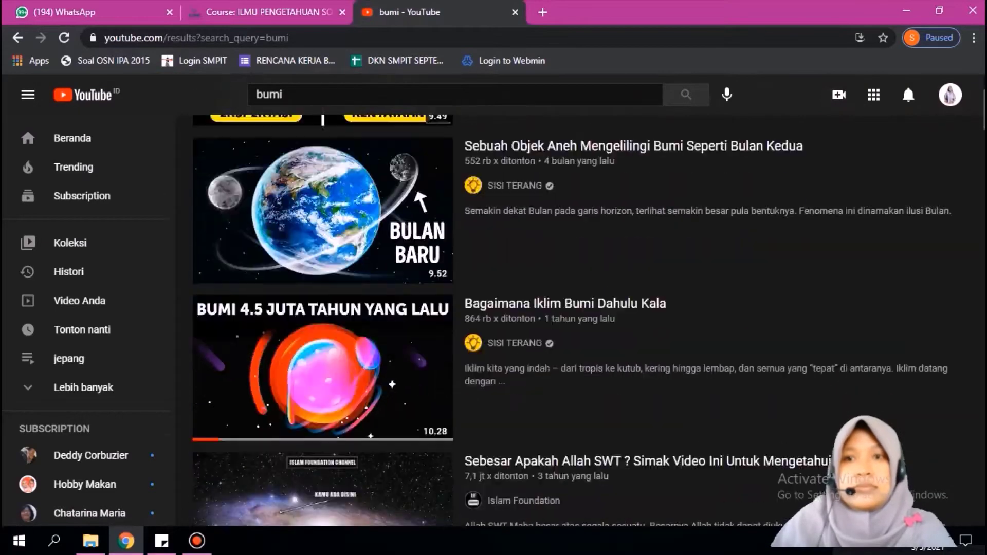
pyautogui.scroll(6, 578, 321)
pyautogui.scroll(-3, 578, 322)
pyautogui.scroll(-8, 575, 321)
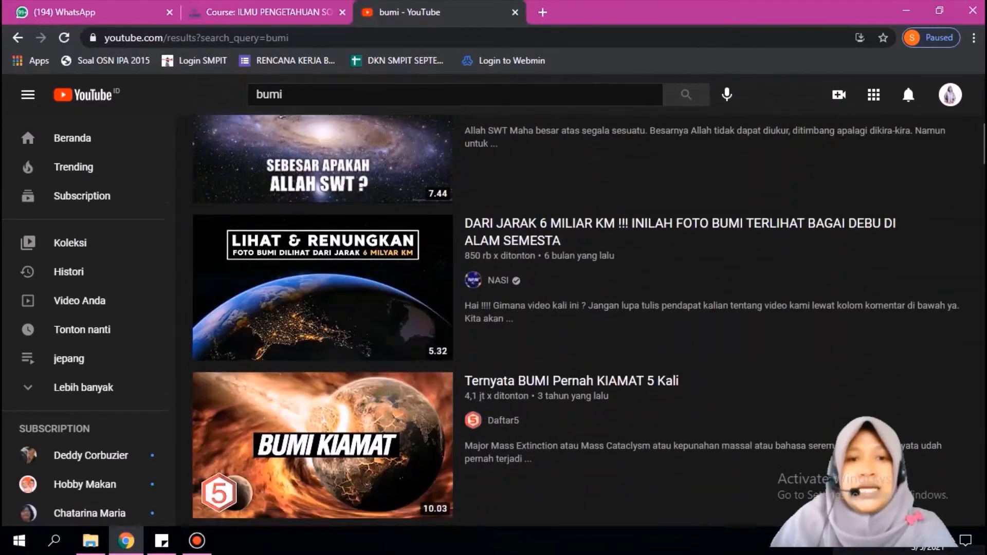
pyautogui.scroll(11, 575, 321)
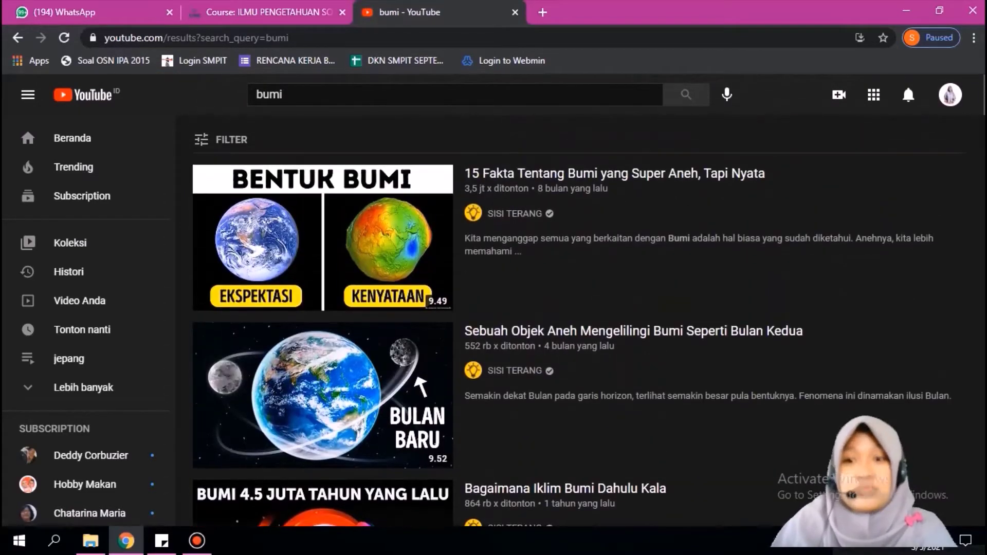
pyautogui.scroll(-20, 982, 90)
pyautogui.scroll(17, 982, 90)
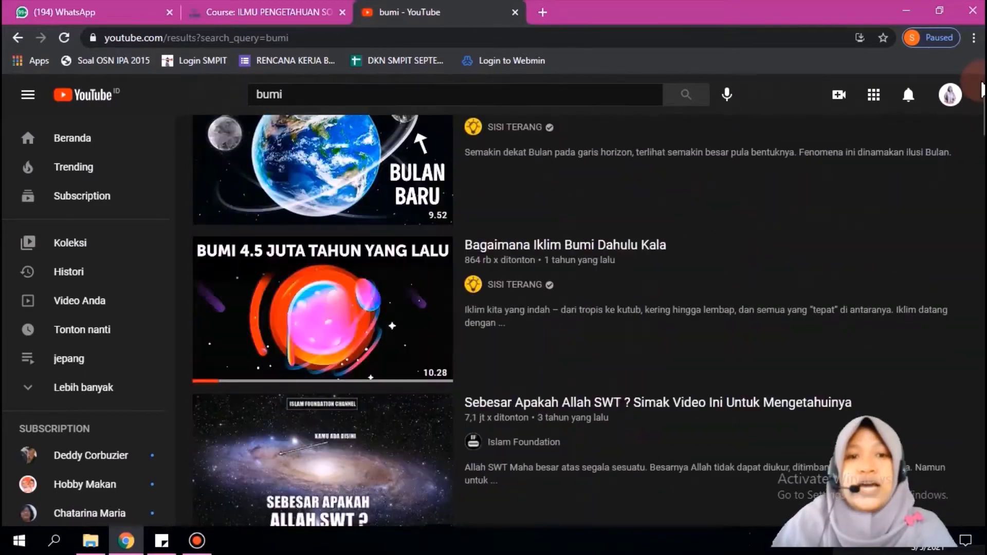
pyautogui.scroll(5, 983, 90)
pyautogui.scroll(-4, 982, 90)
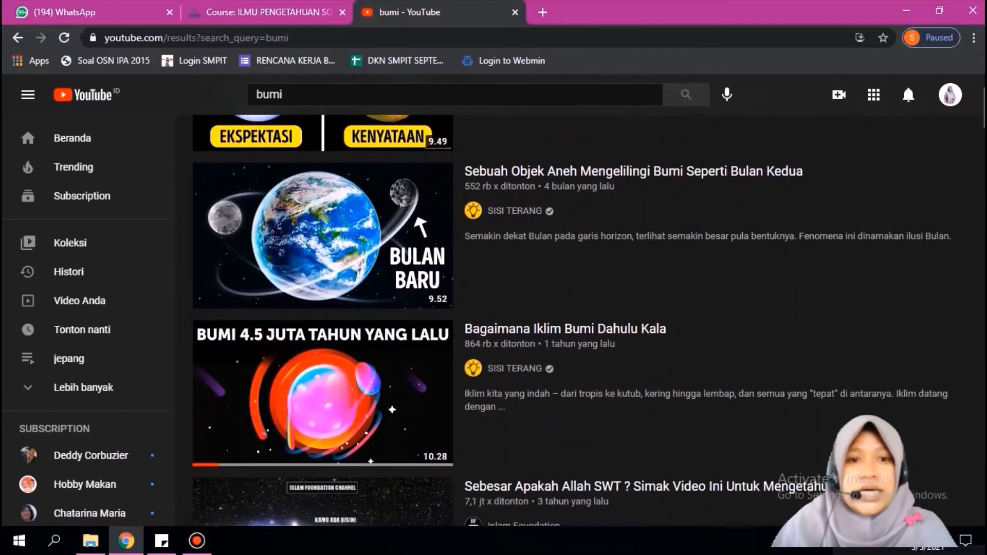
pyautogui.click(379, 376)
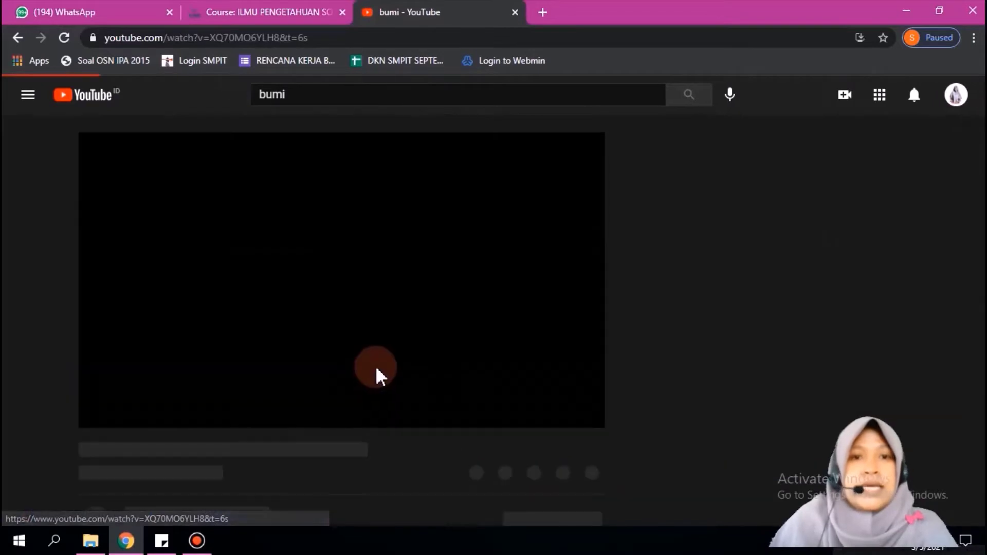
pyautogui.click(362, 324)
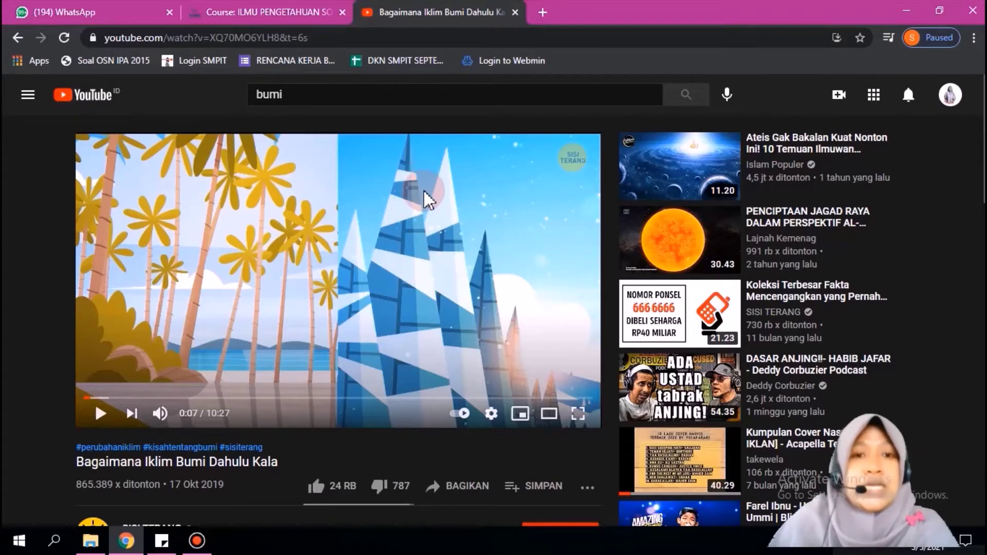
# In a new tab, search Google for "savefrom" and open the savefrom.net video downloader.
pyautogui.click(543, 13)
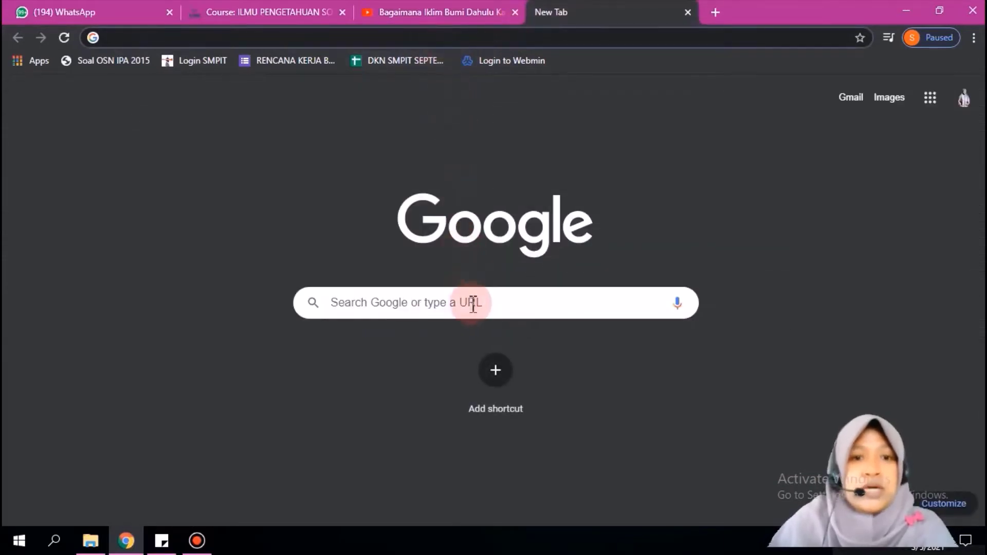
pyautogui.click(470, 305)
pyautogui.write('sav')
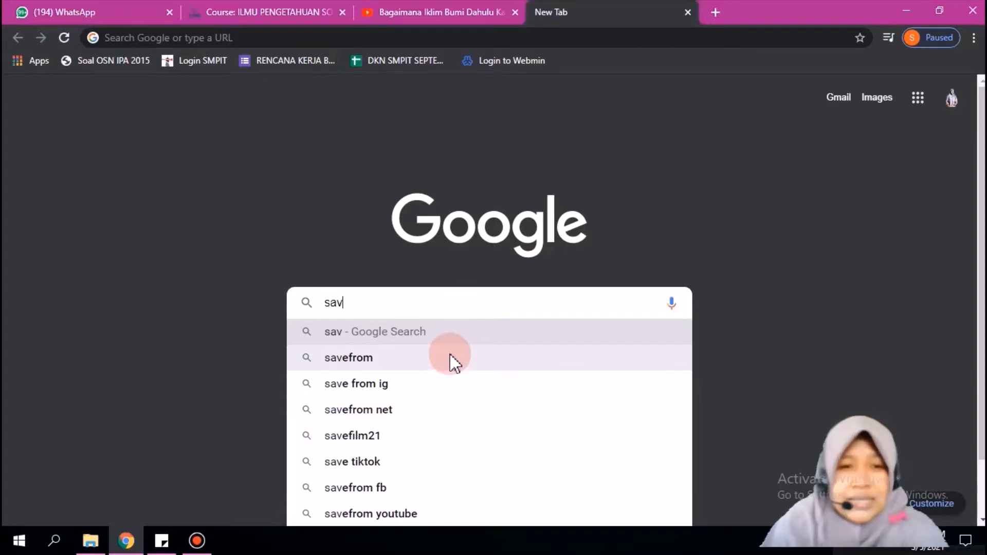
pyautogui.click(427, 360)
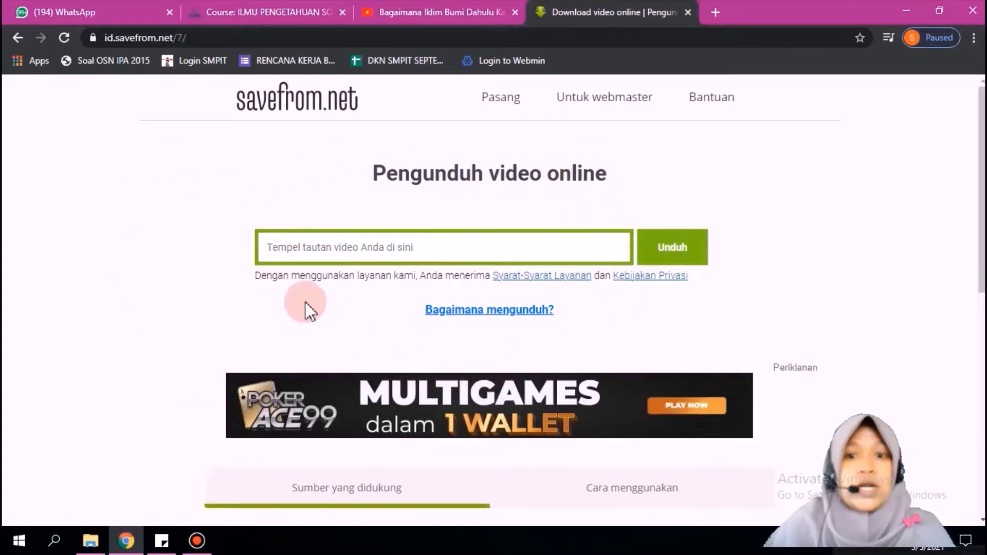
# Copy the web address of the YouTube video and paste it into savefrom.net's video link field.
pyautogui.click(368, 10)
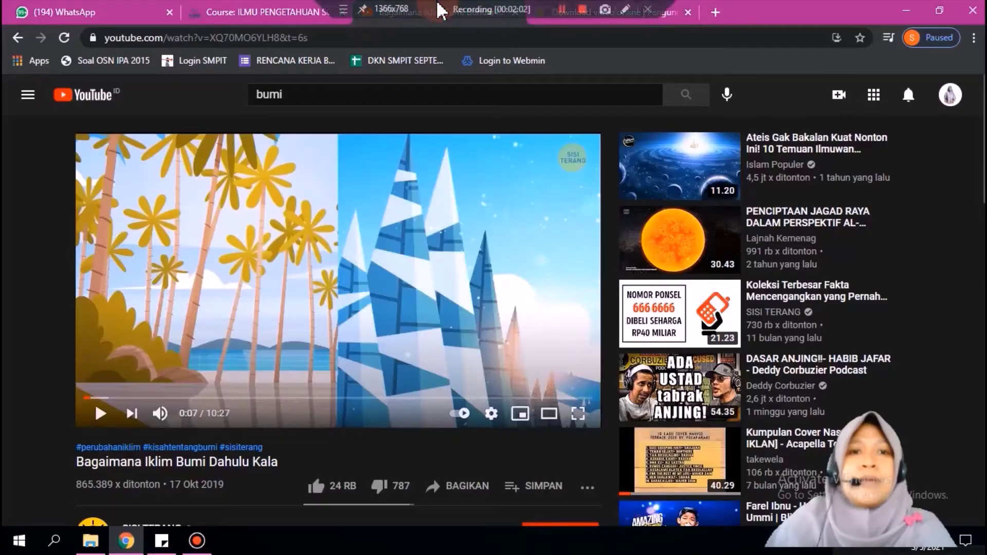
pyautogui.click(343, 40)
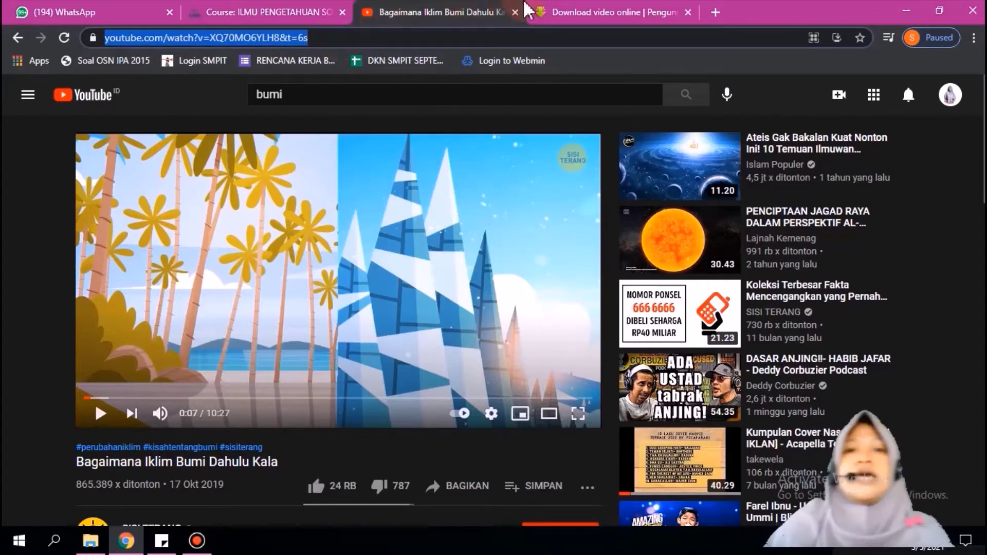
pyautogui.click(555, 12)
pyautogui.click(441, 242)
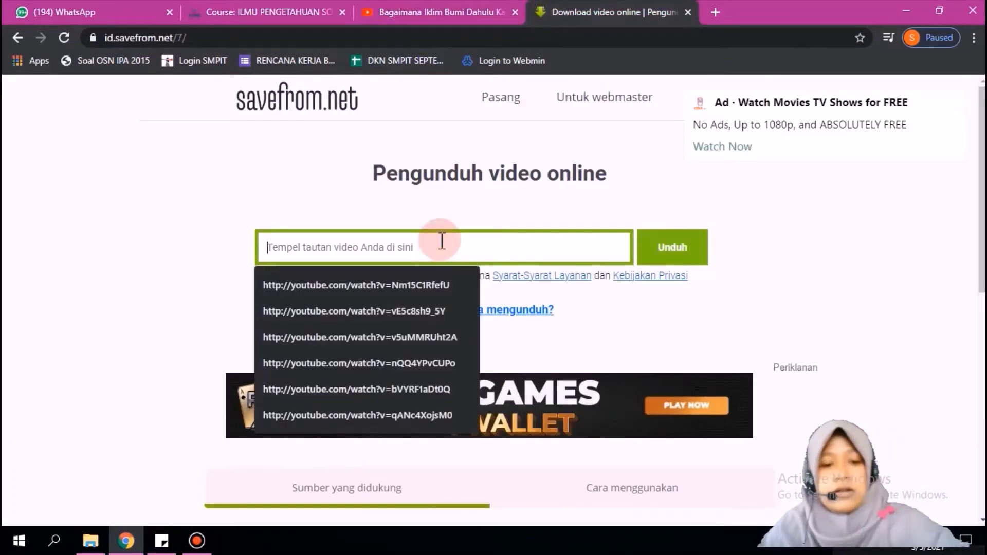
pyautogui.write('https://www.youtube.com/watch?v=XQ70M06YLH8&t=6s')
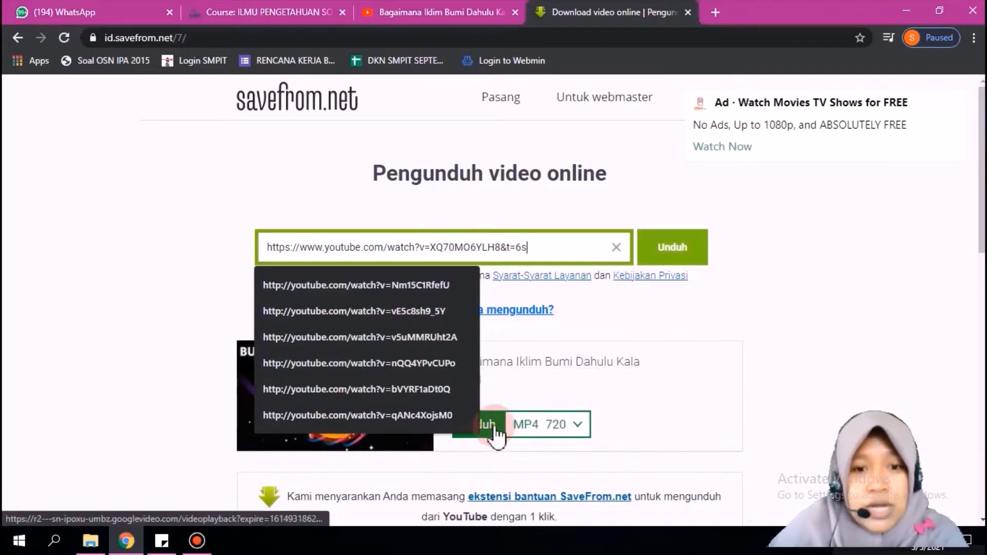
pyautogui.click(569, 251)
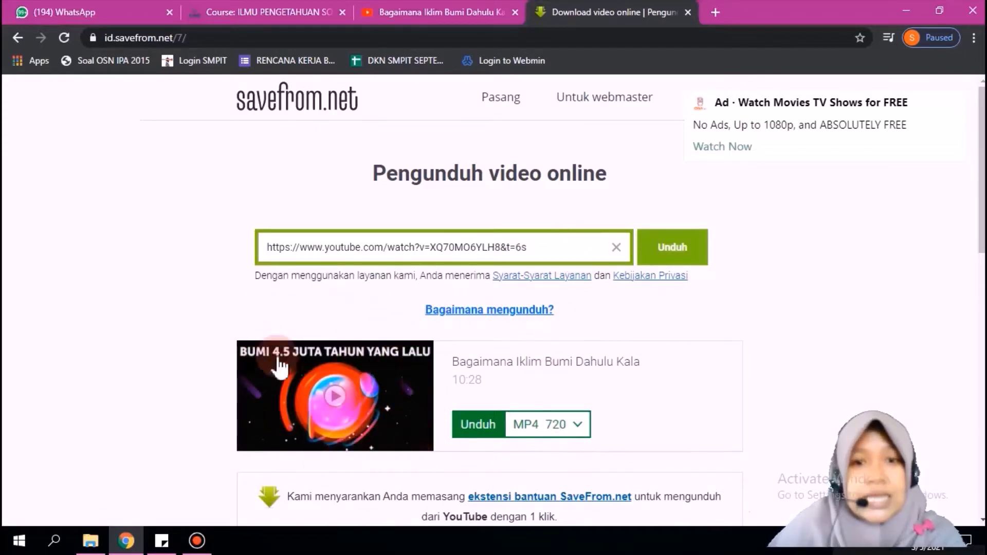
# Download the video as MP4 720 and close the advertising tab, the ad notification and the Helper suggestion.
pyautogui.click(474, 433)
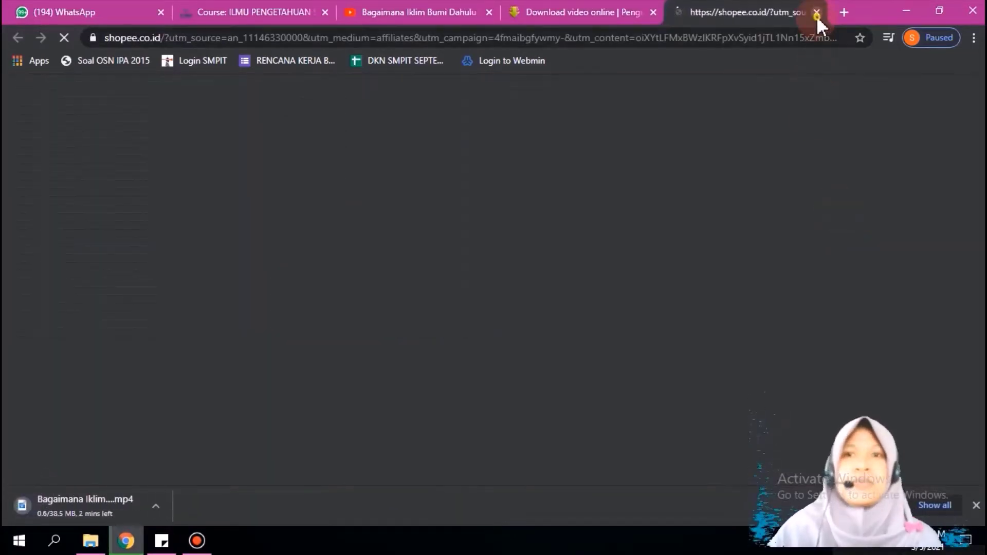
pyautogui.click(817, 13)
pyautogui.moveTo(874, 163)
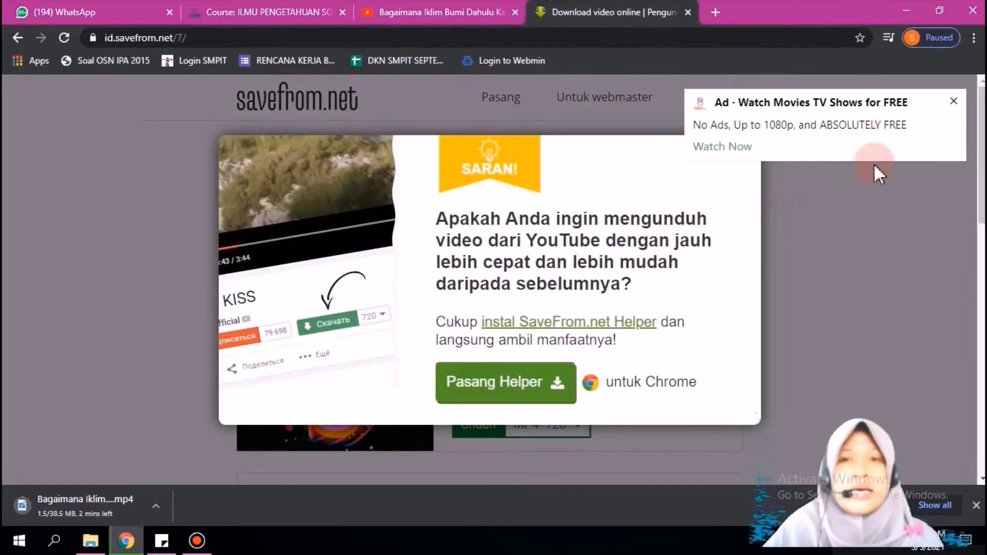
pyautogui.click(953, 101)
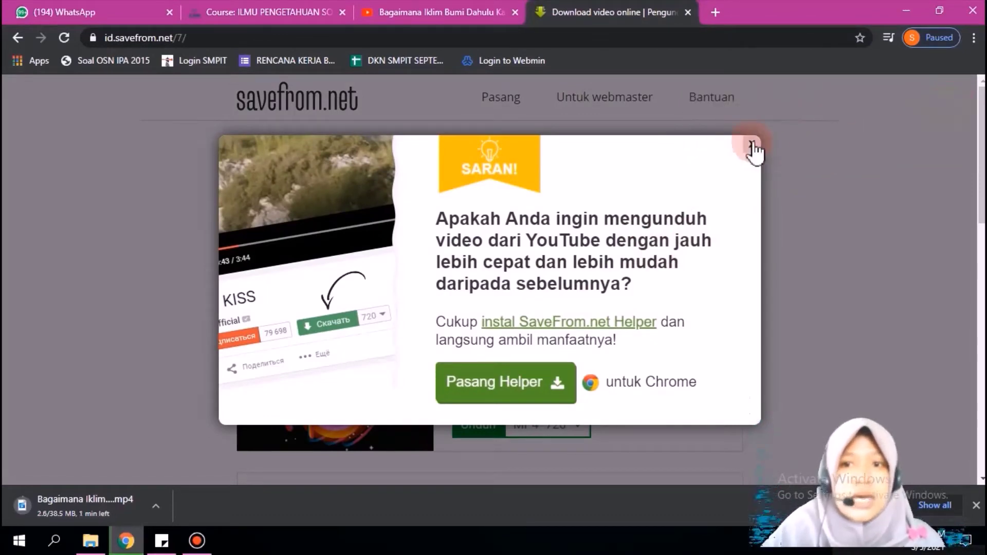
pyautogui.click(753, 148)
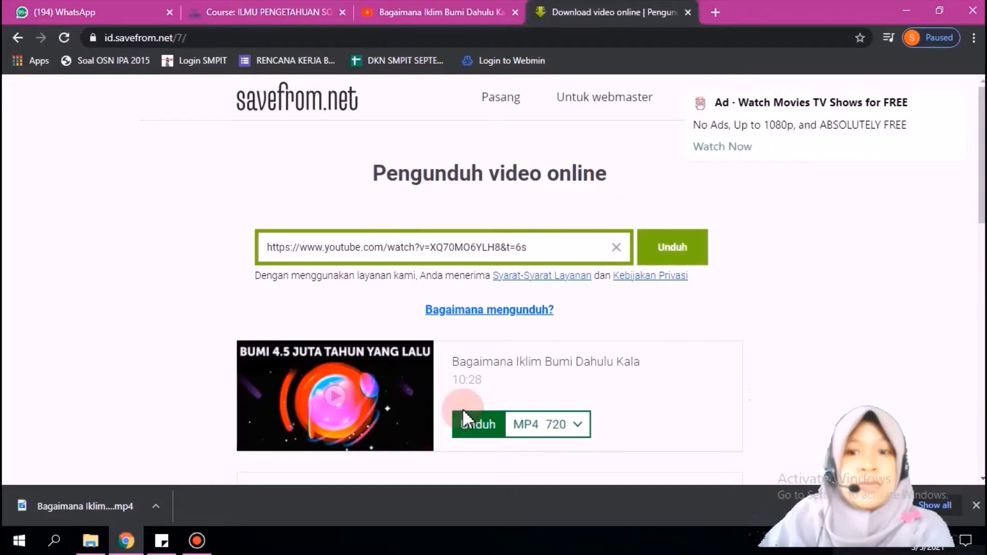
# Show the downloaded MP4 file in its folder.
pyautogui.click(156, 506)
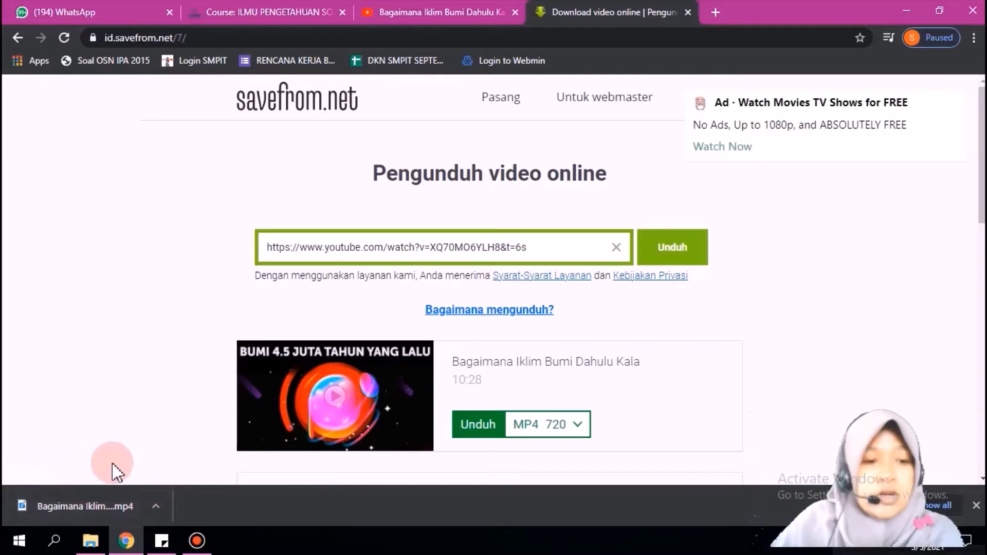
pyautogui.moveTo(90, 540)
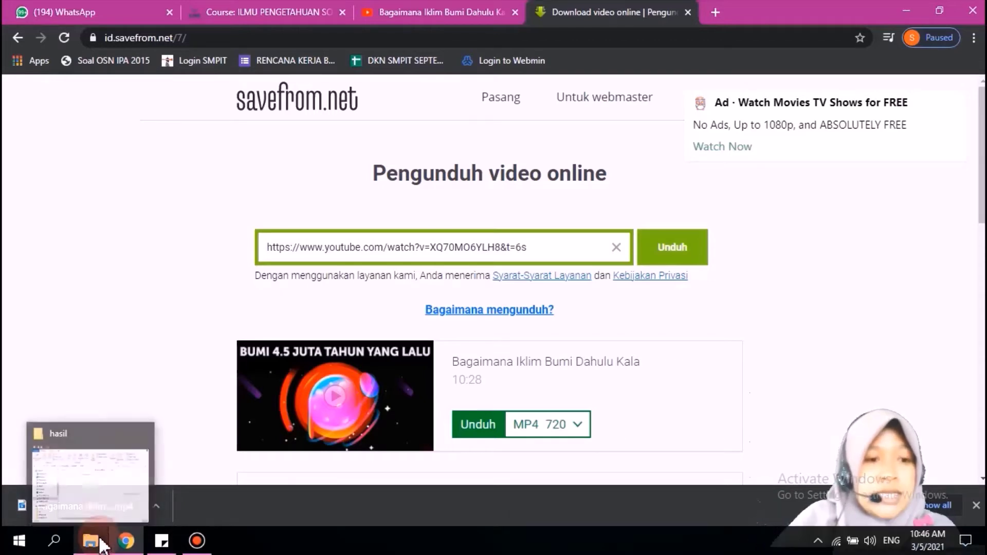
pyautogui.click(161, 507)
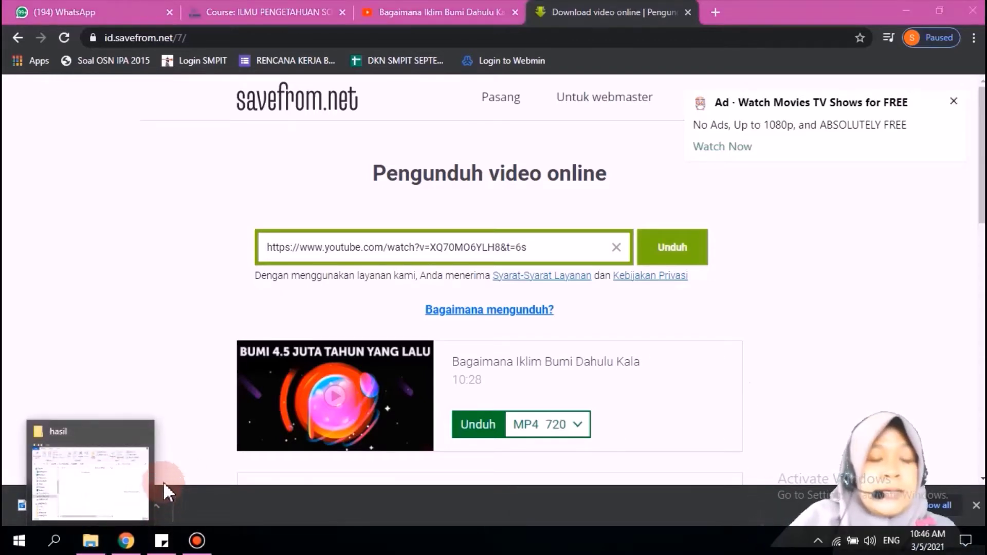
pyautogui.click(157, 506)
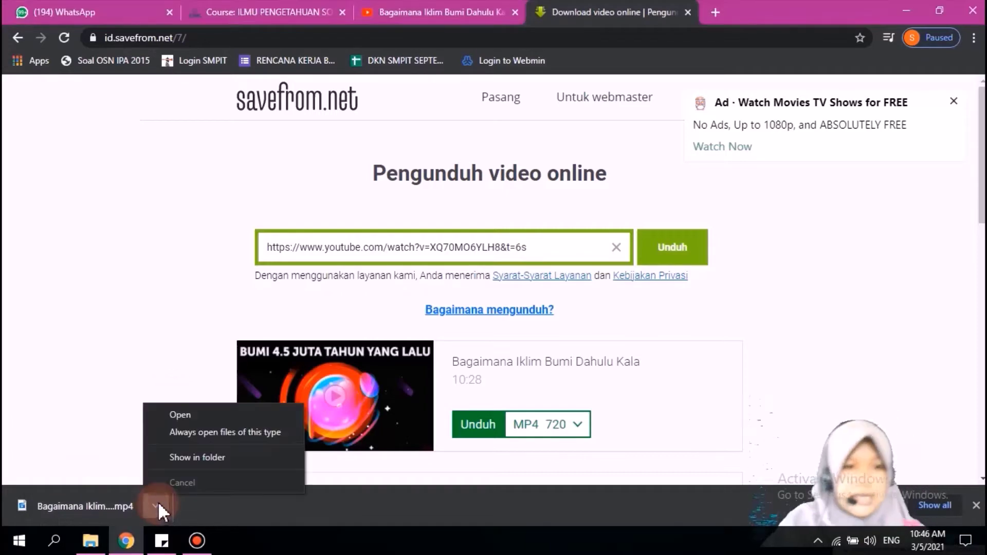
pyautogui.click(169, 458)
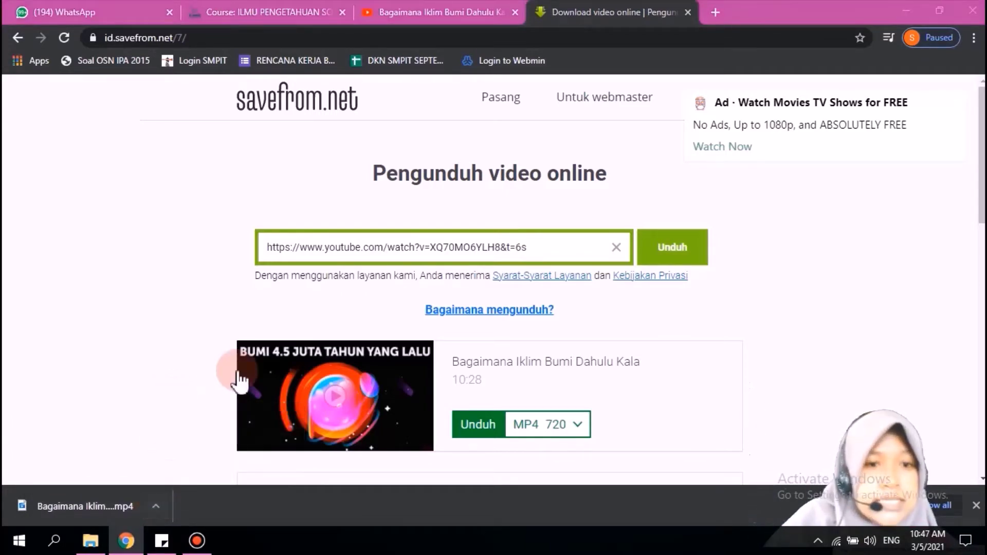
# Move the downloaded video "Bagaimana Iklim Bumi Dahulu Kala" from Downloads into the folder hilal PAT > hasil on Local Disk (D:) and minimize File Explorer.
pyautogui.rightClick(379, 216)
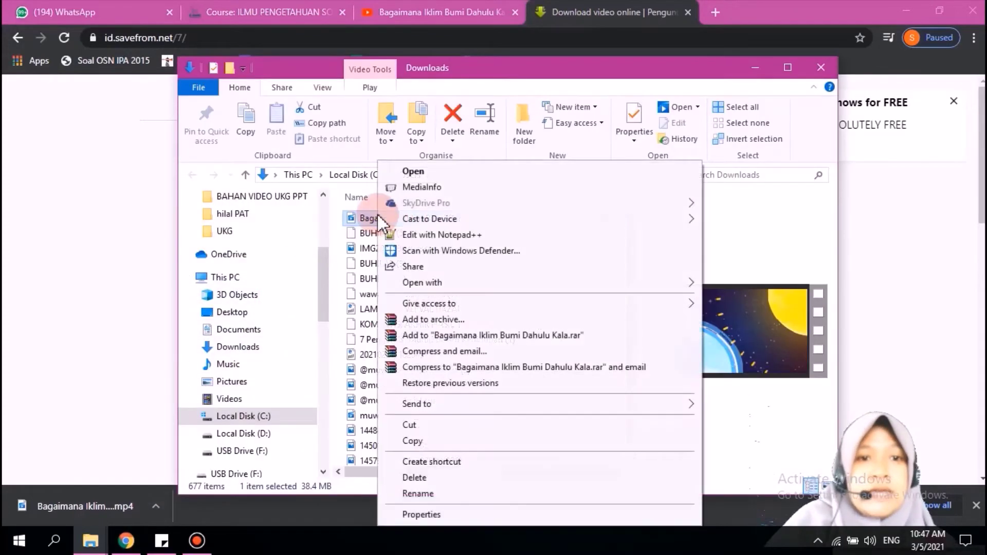
pyautogui.click(423, 426)
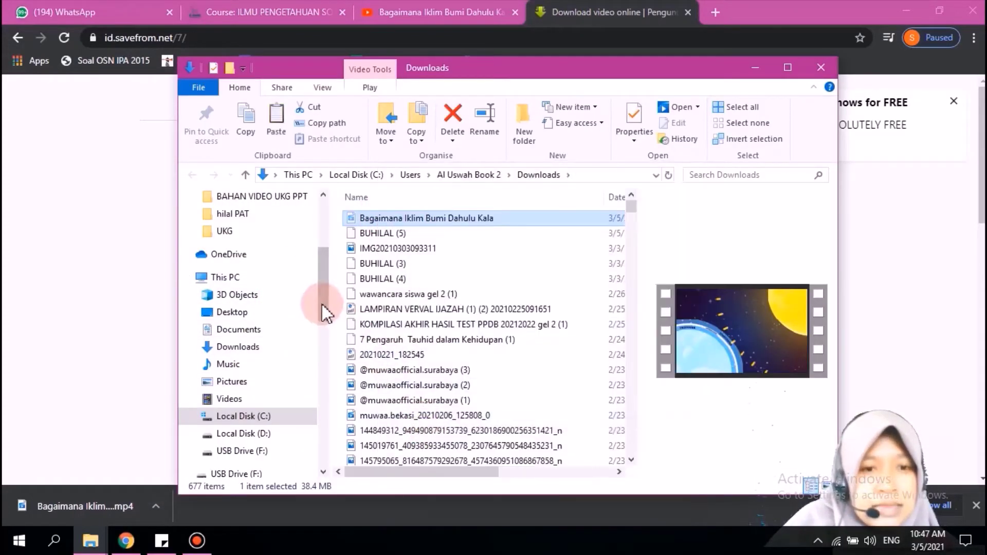
pyautogui.scroll(-2, 324, 319)
pyautogui.click(267, 318)
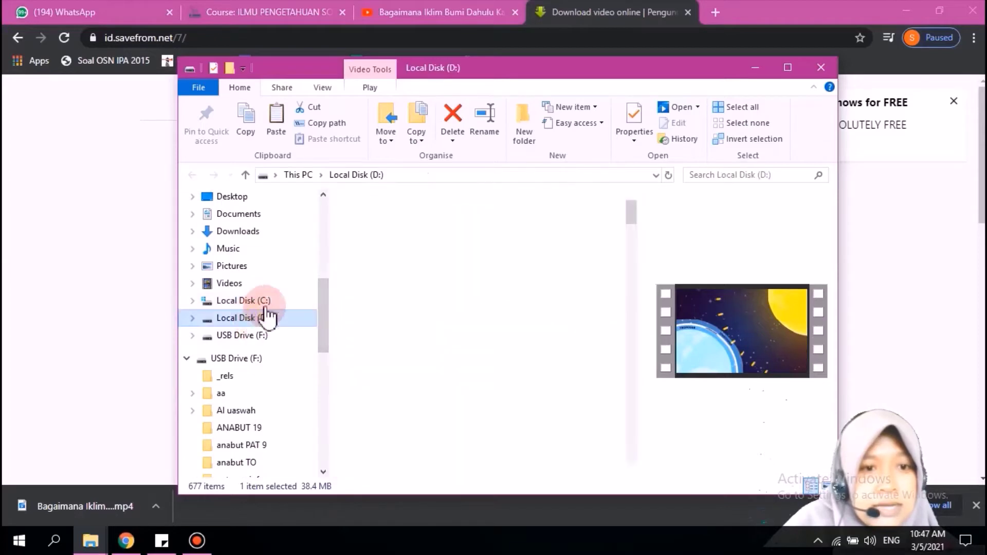
pyautogui.moveTo(633, 216); pyautogui.dragTo(641, 249)
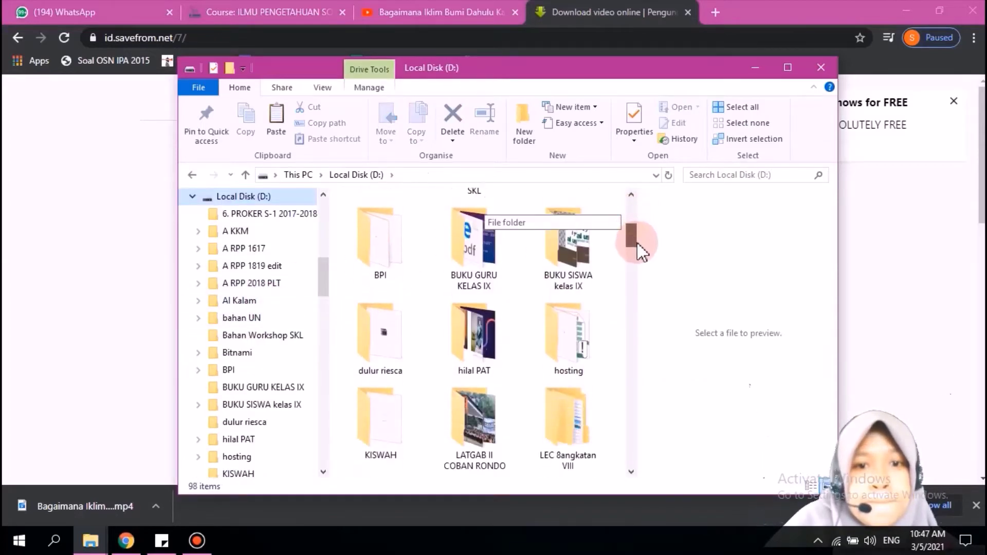
pyautogui.doubleClick(449, 277)
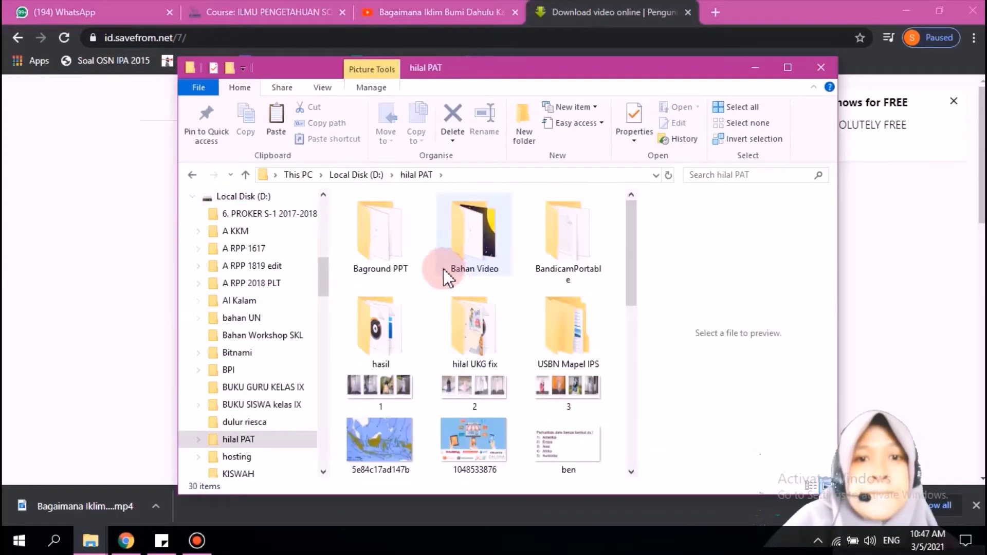
pyautogui.click(378, 326)
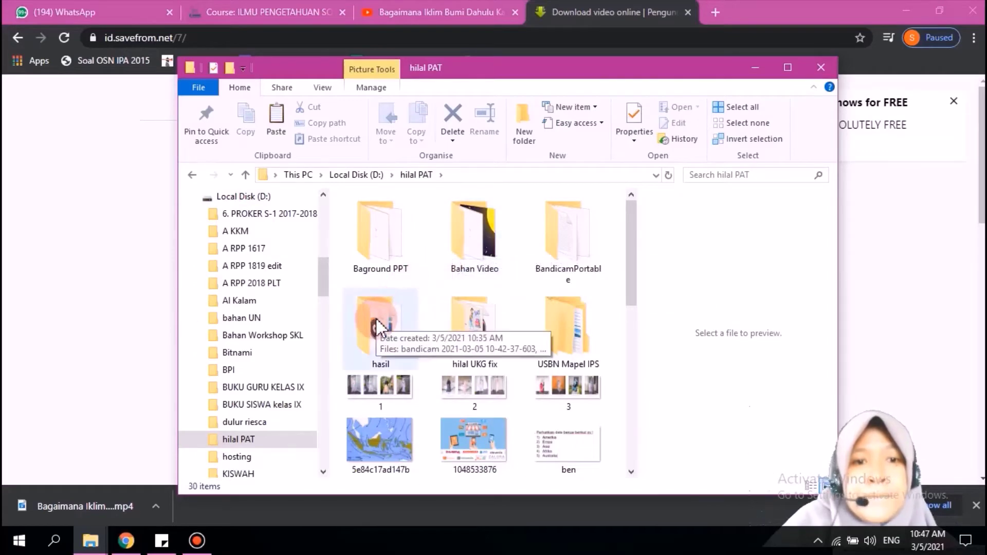
pyautogui.doubleClick(378, 326)
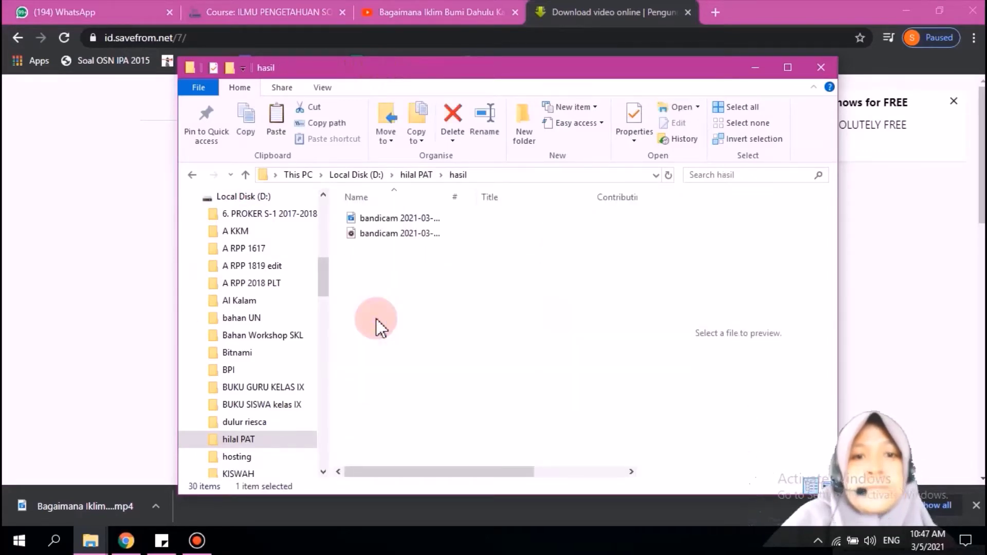
pyautogui.hotkey('ctrl', 'v')
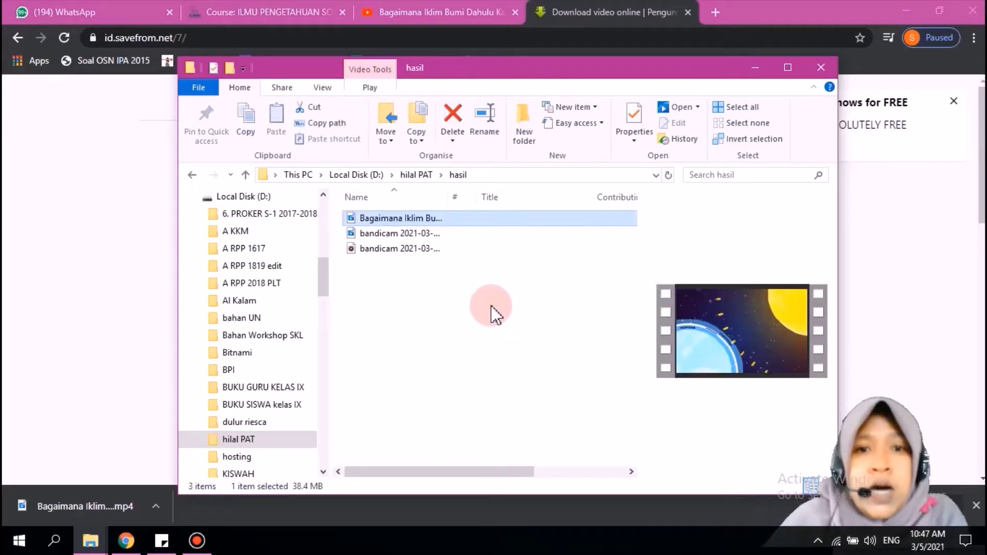
pyautogui.click(752, 68)
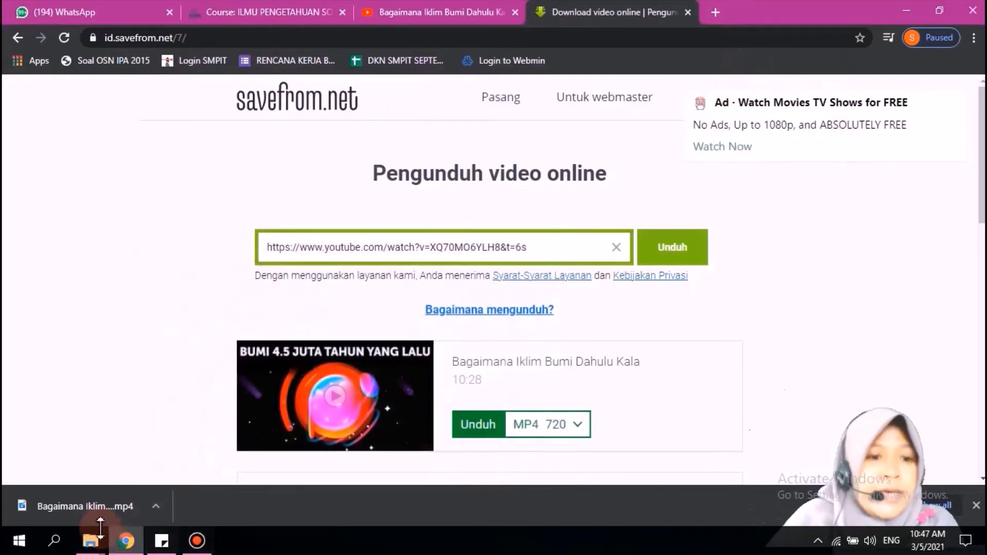
# Search Windows for "vi" and open the video projects page of Photos in a maximized window.
pyautogui.click(54, 540)
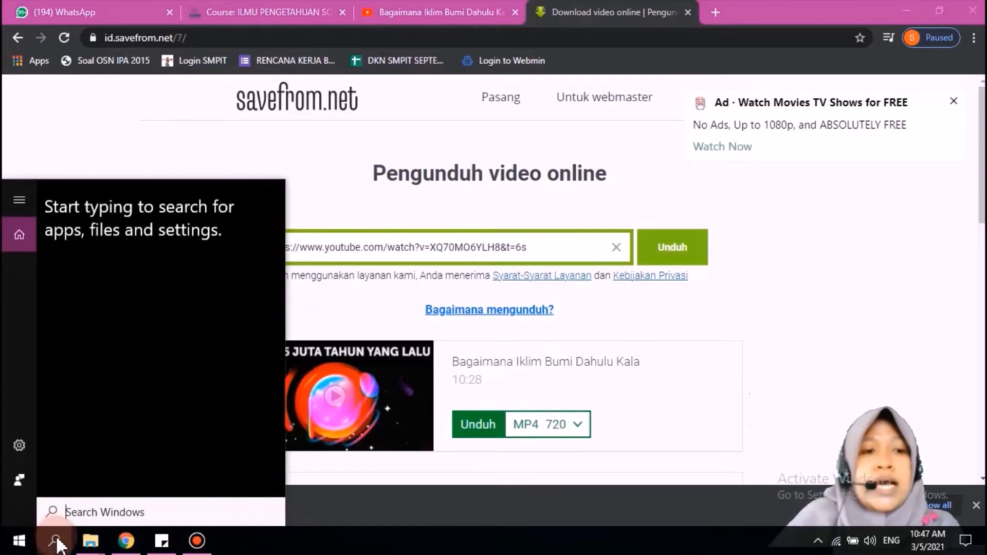
pyautogui.write('vi')
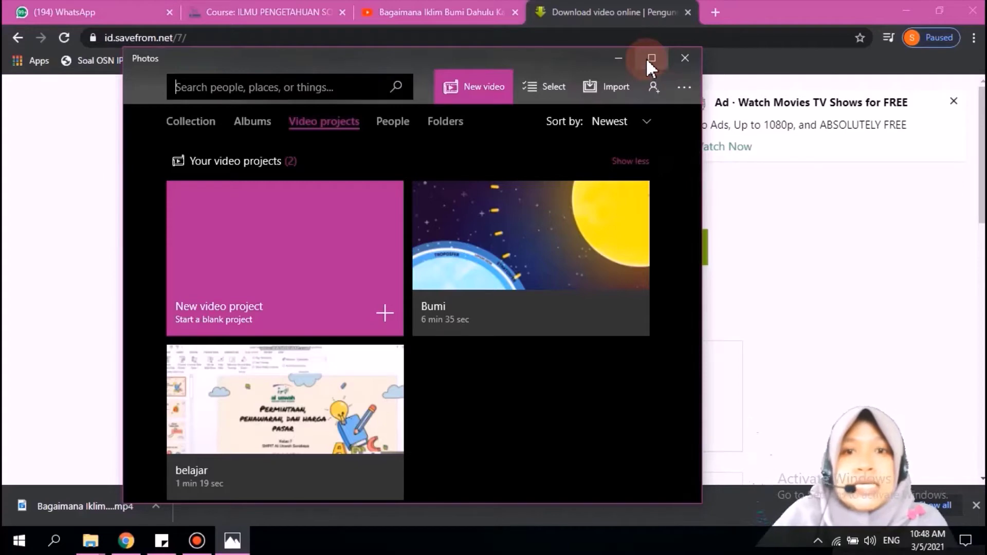
pyautogui.click(649, 58)
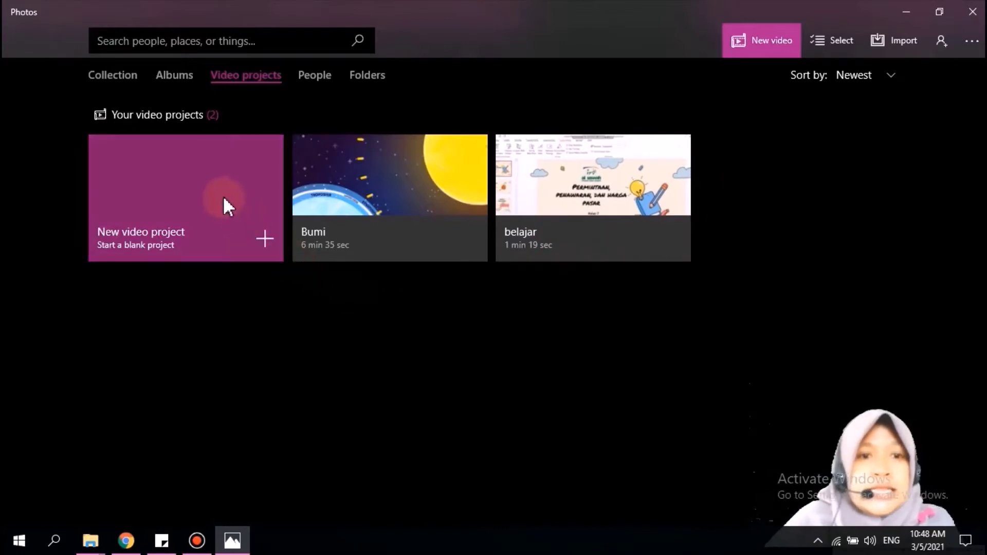
# Start a new blank video project and name it "Pembentukan Bumi".
pyautogui.click(262, 238)
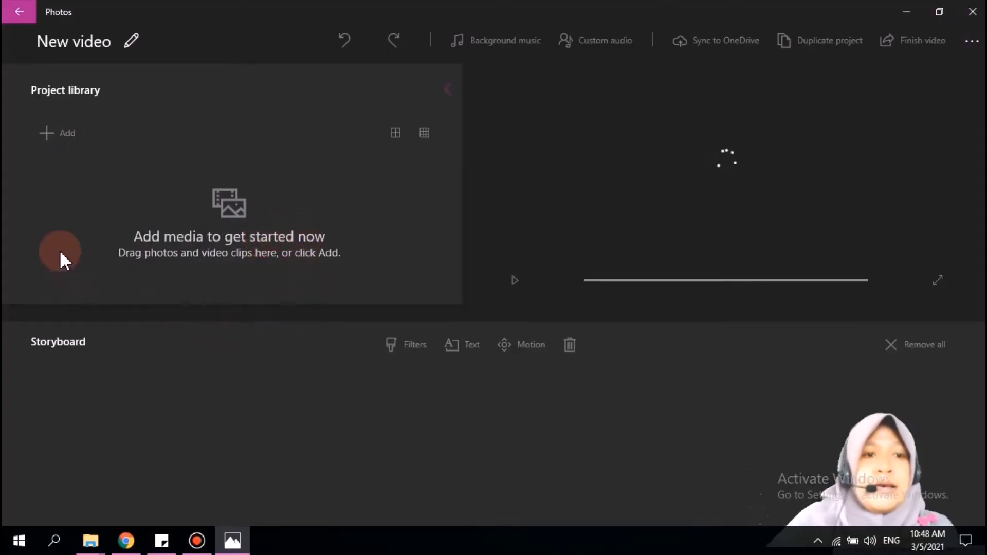
pyautogui.click(47, 134)
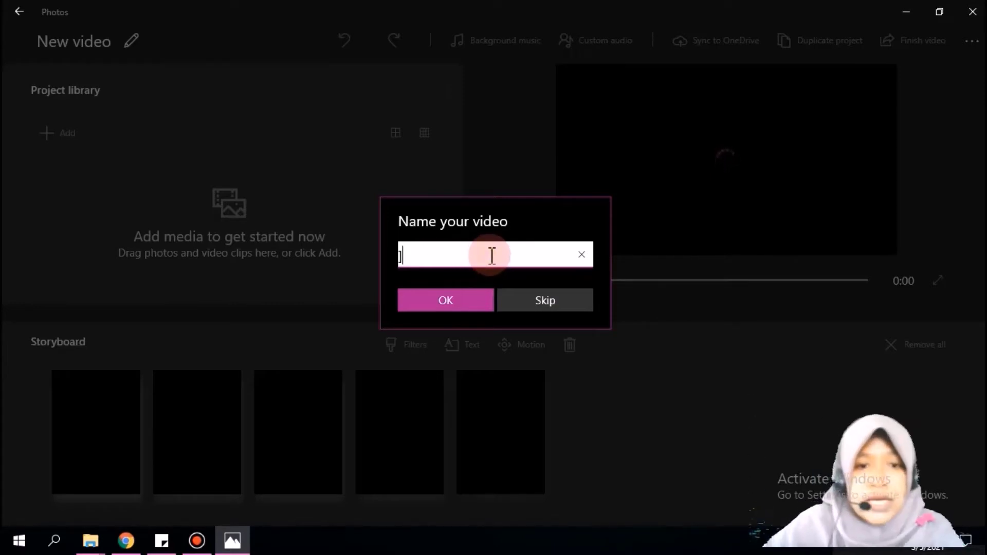
pyautogui.press('BackSpace')
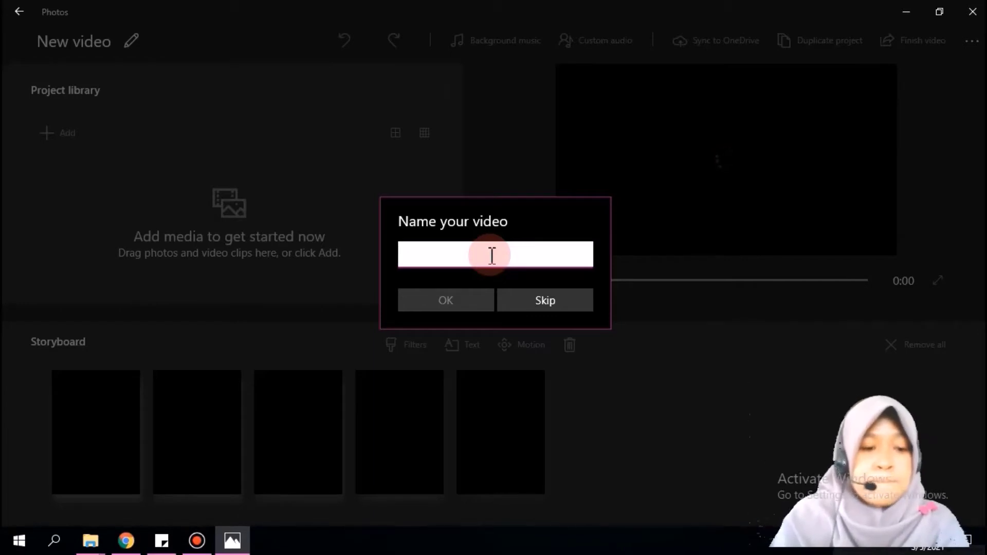
pyautogui.write('B')
pyautogui.press('BackSpace')
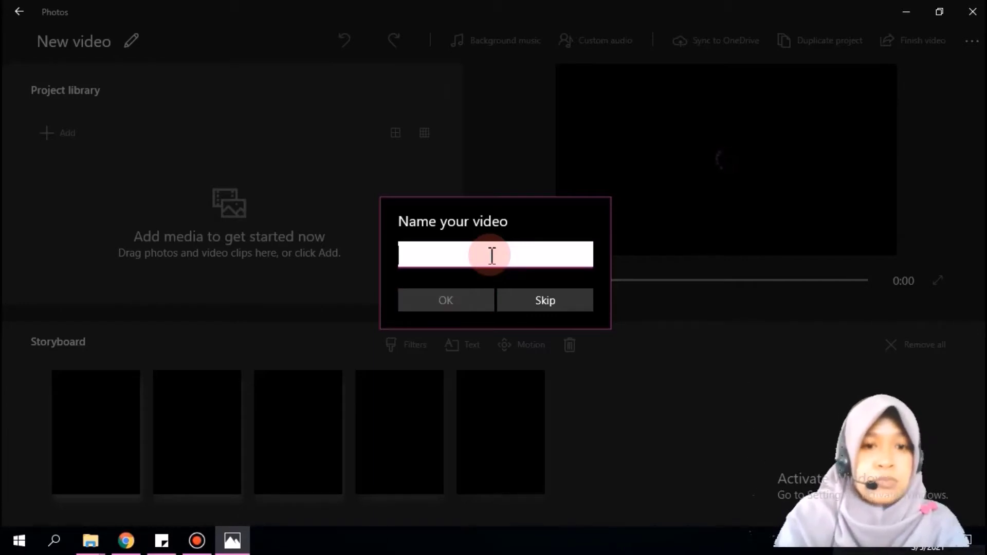
pyautogui.write('Pe')
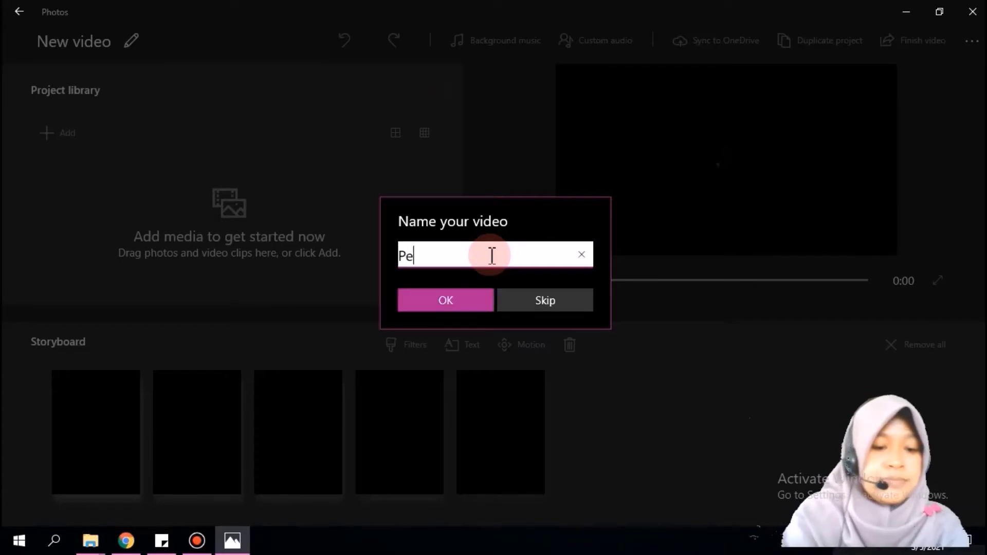
pyautogui.write('mbentuka')
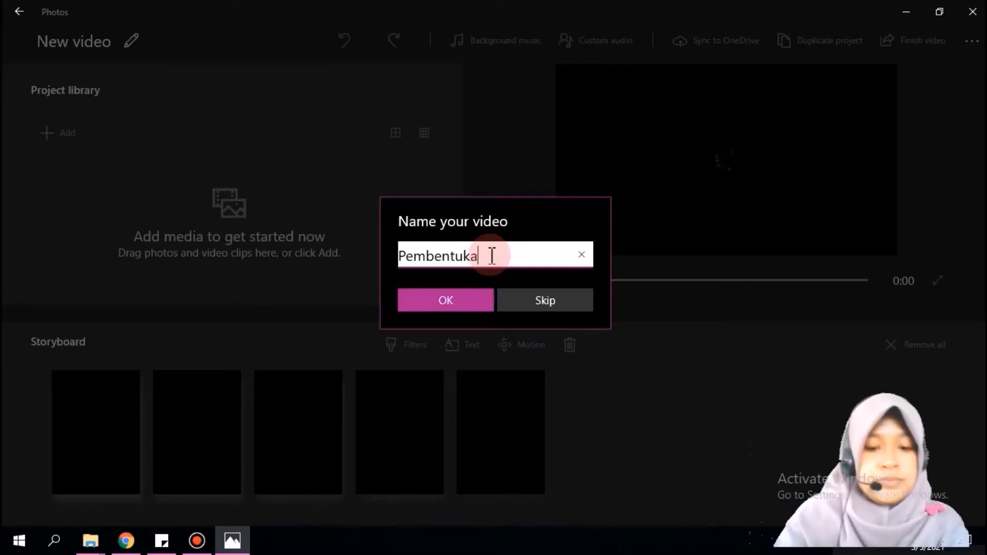
pyautogui.write('n Bumi')
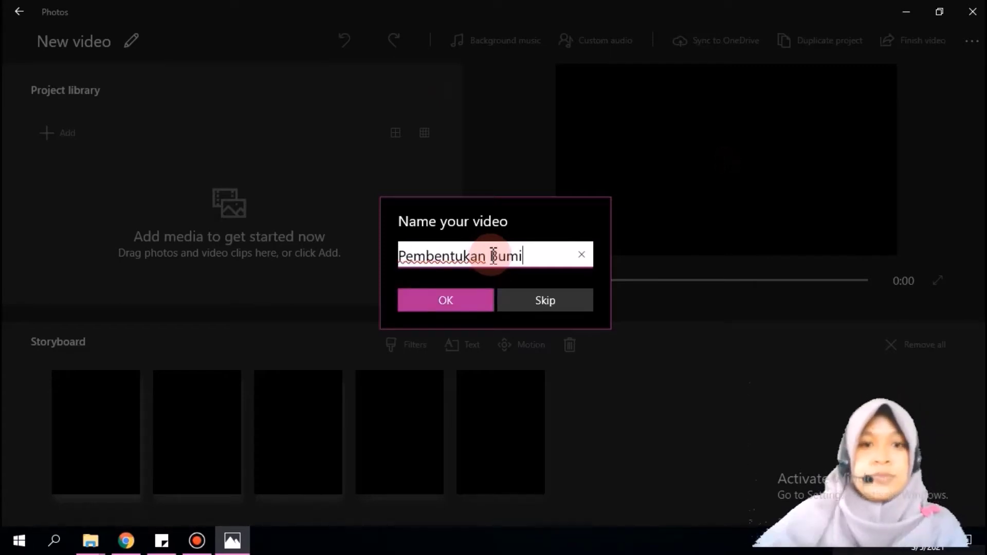
pyautogui.click(430, 300)
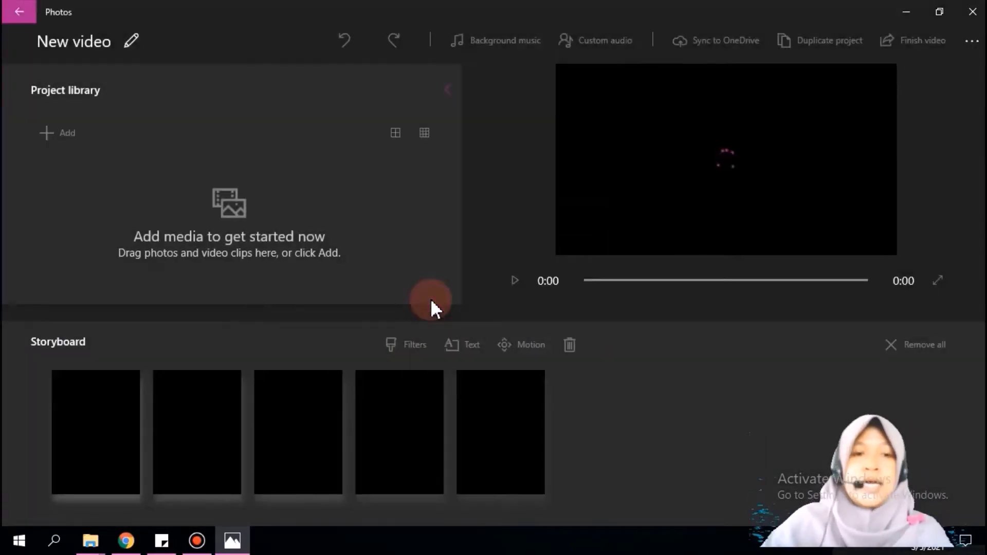
# Add the video "Bagaimana Iklim Bumi Dahulu Kala" from the PC folder Bahan Video to the project library.
pyautogui.click(53, 135)
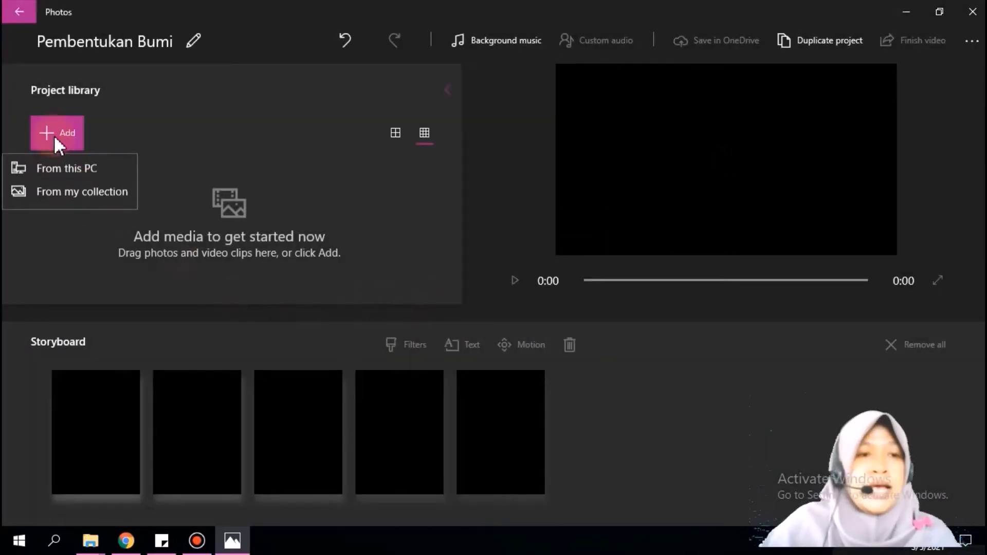
pyautogui.click(66, 171)
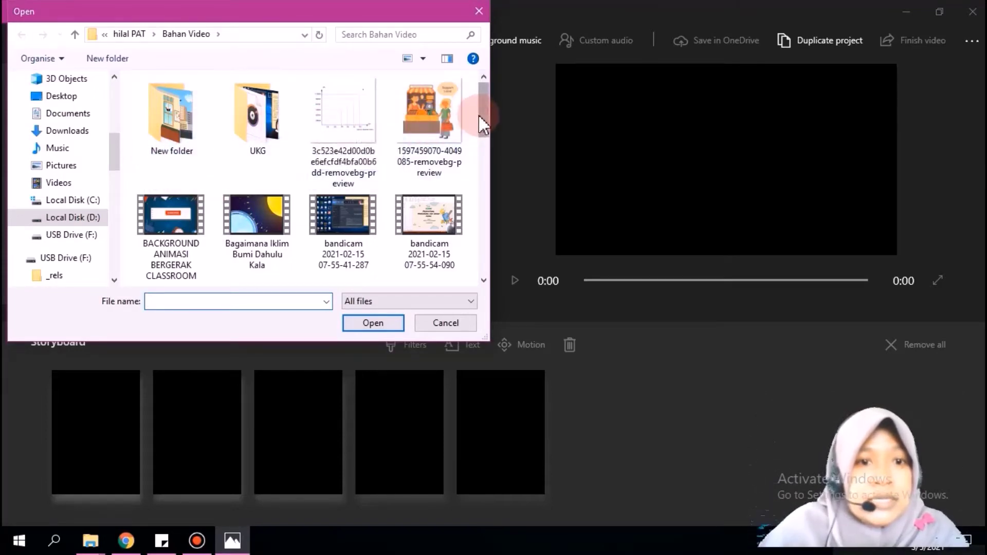
pyautogui.scroll(-2, 481, 126)
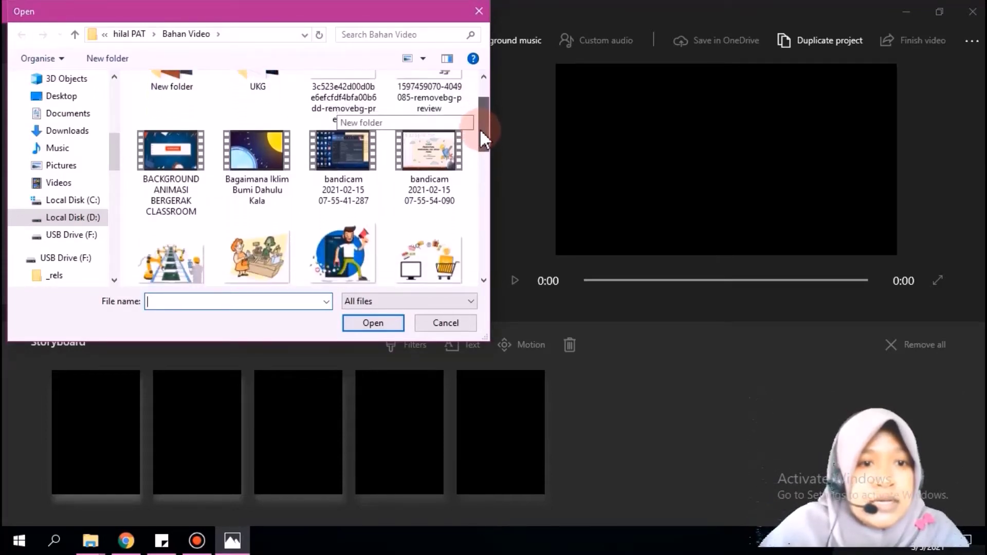
pyautogui.scroll(2, 481, 126)
pyautogui.click(255, 245)
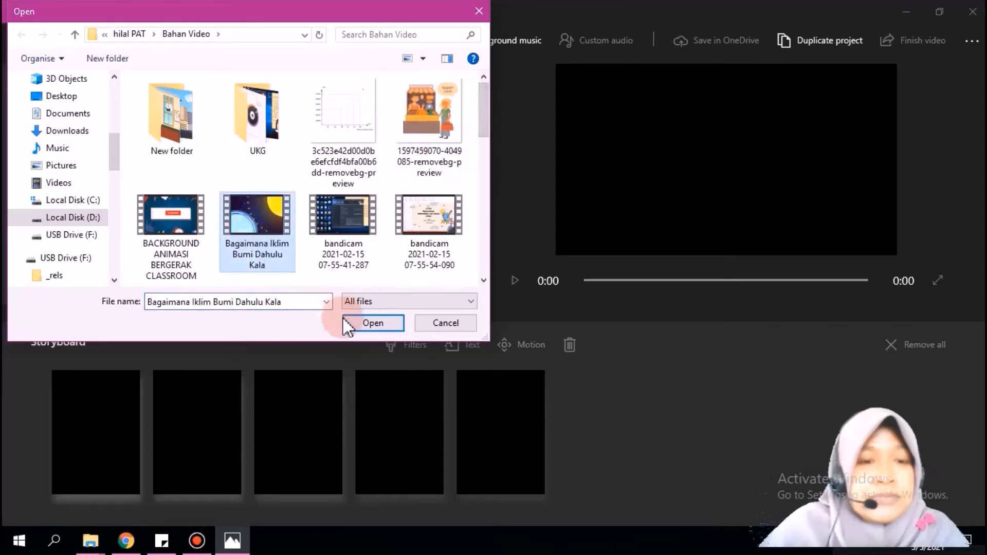
pyautogui.click(366, 326)
pyautogui.click(362, 309)
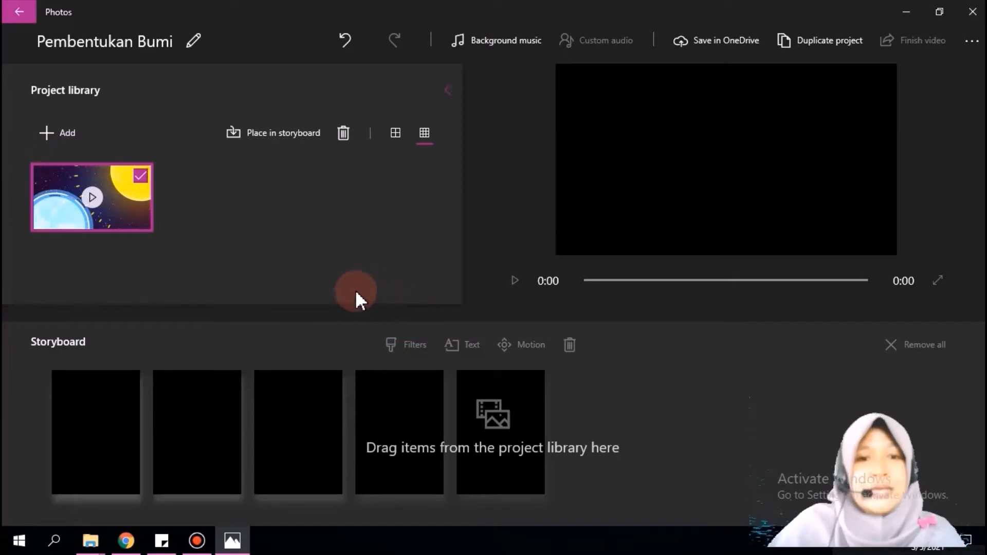
# Select the Earth video in the project library and place it in the storyboard.
pyautogui.click(141, 176)
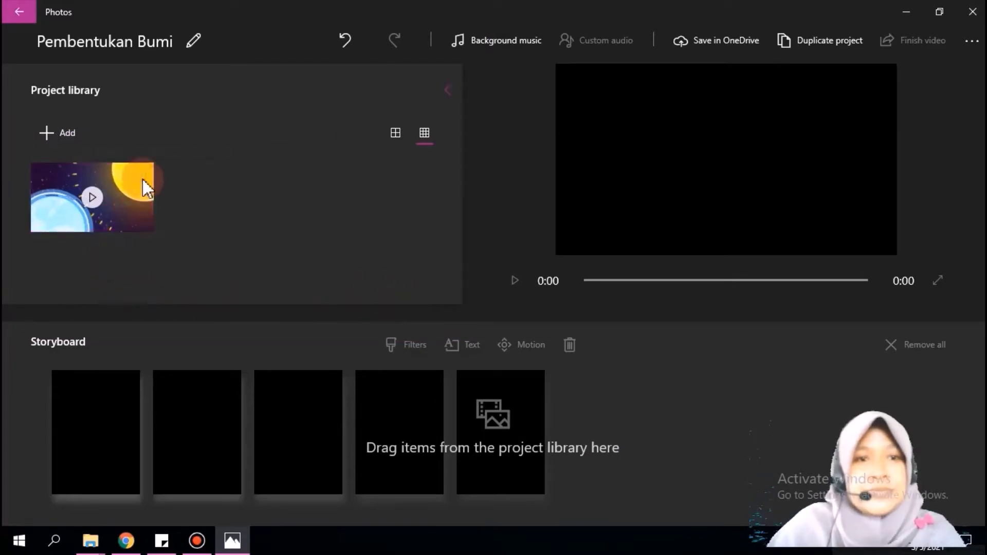
pyautogui.click(141, 177)
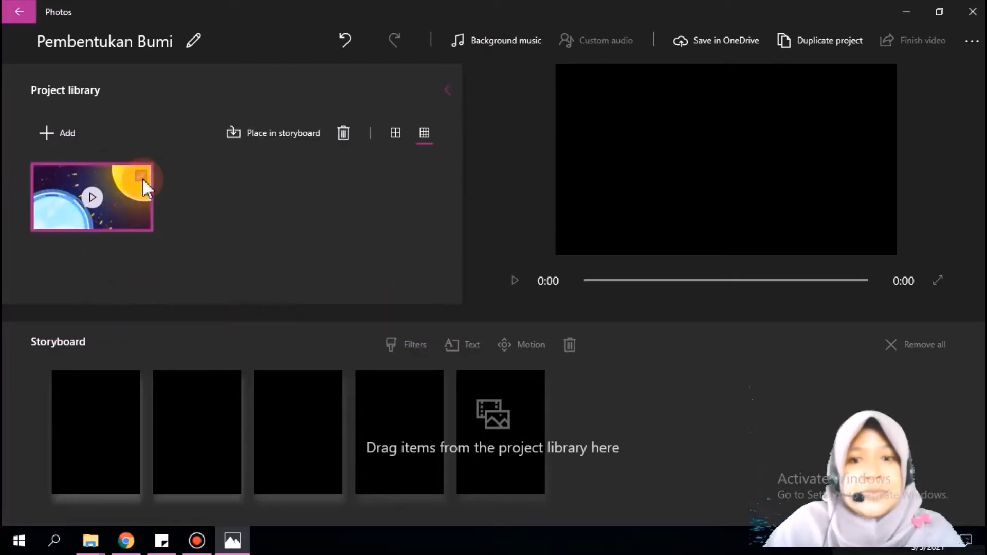
pyautogui.click(242, 142)
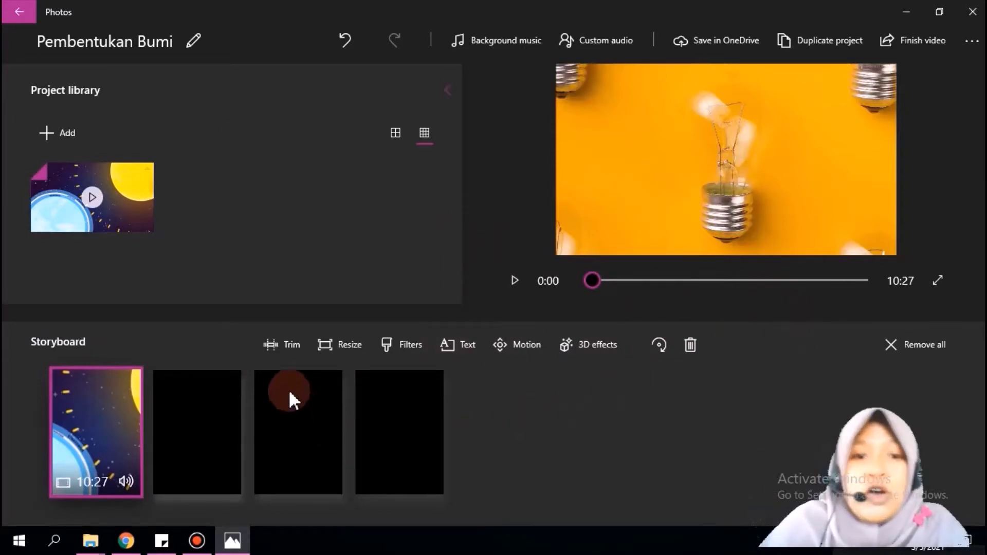
# Open Trim for the storyboard clip and set its start to about 2:34 and its end to about 9:10.
pyautogui.click(290, 346)
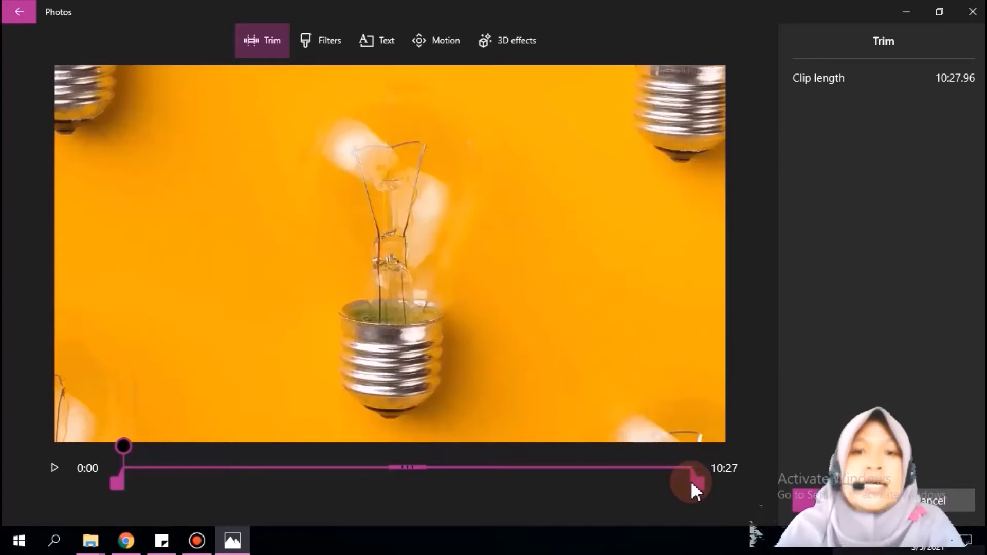
pyautogui.moveTo(114, 483); pyautogui.dragTo(253, 507)
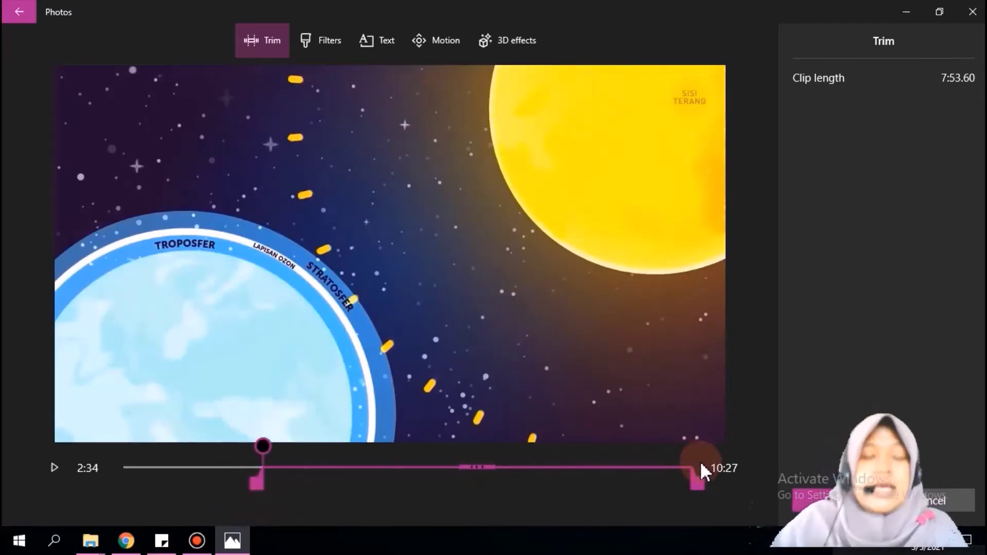
pyautogui.moveTo(694, 482); pyautogui.dragTo(622, 498)
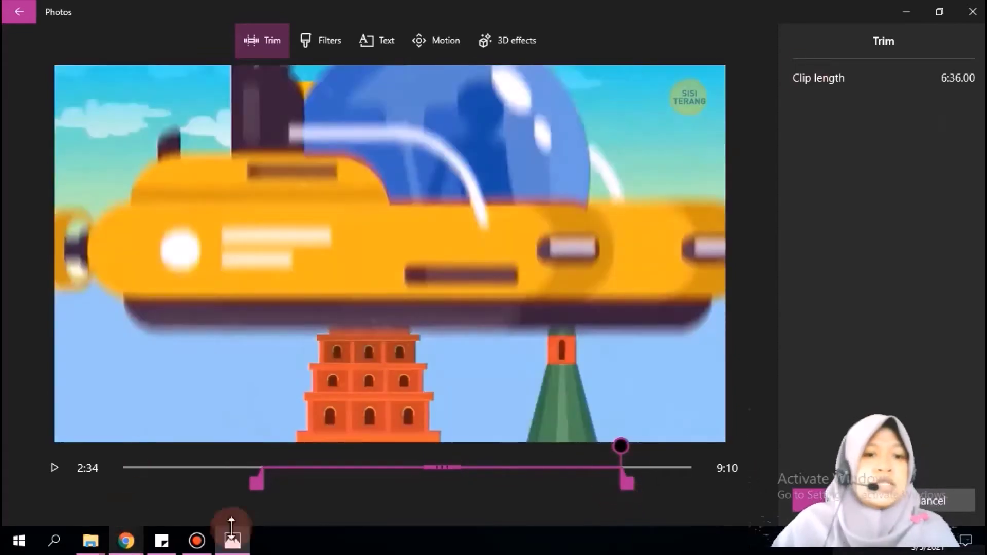
# Scrub through the trimmed range of the clip and play it from its start to preview the result.
pyautogui.click(262, 491)
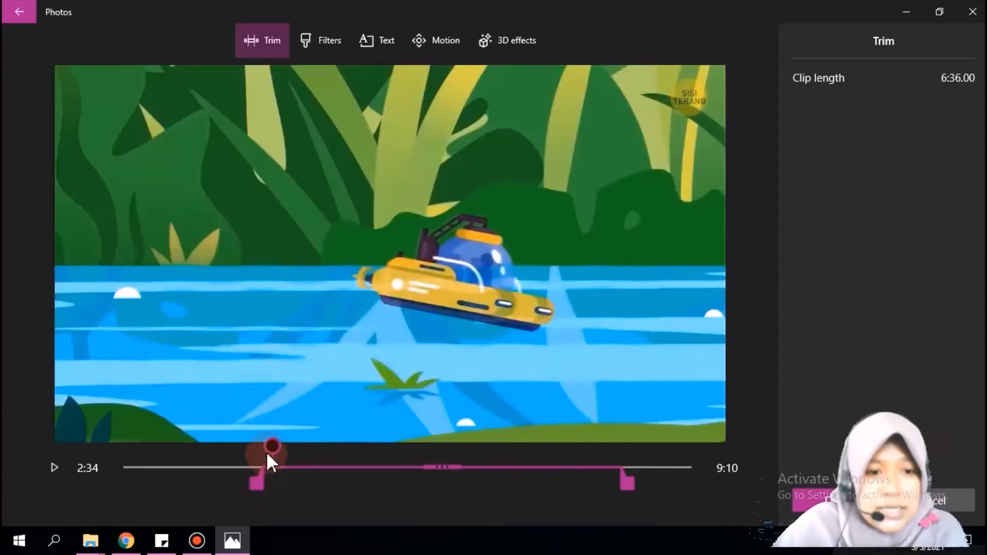
pyautogui.moveTo(266, 451); pyautogui.dragTo(621, 462)
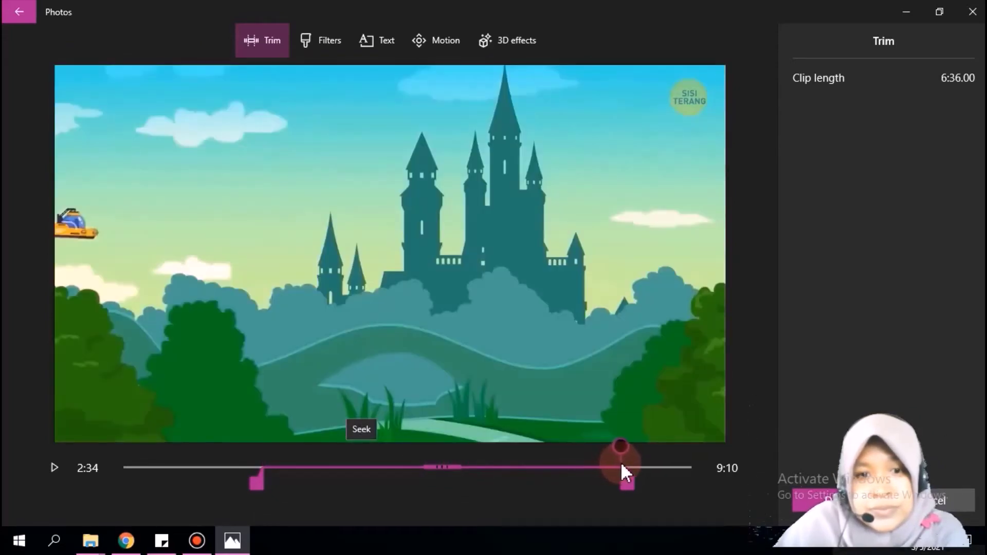
pyautogui.click(284, 473)
pyautogui.click(260, 473)
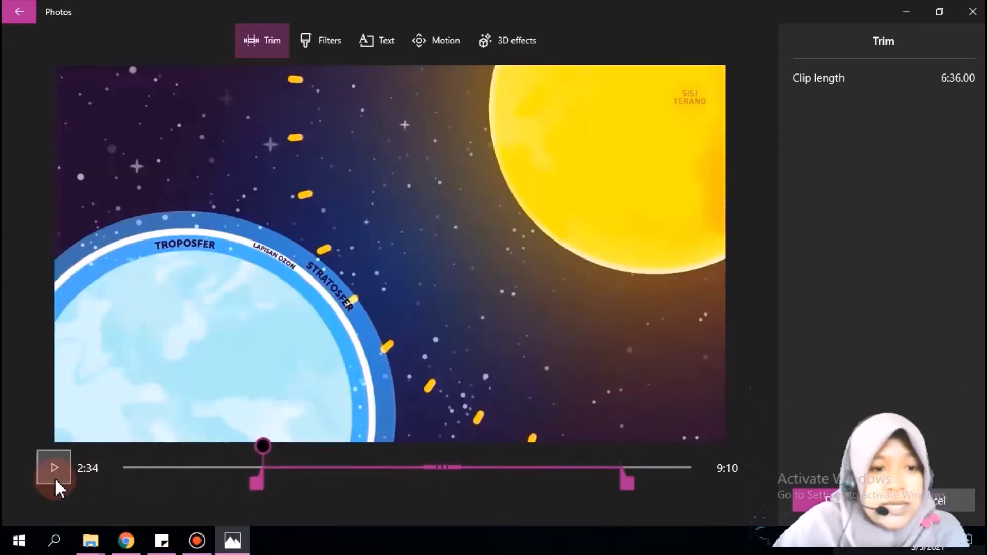
pyautogui.click(54, 474)
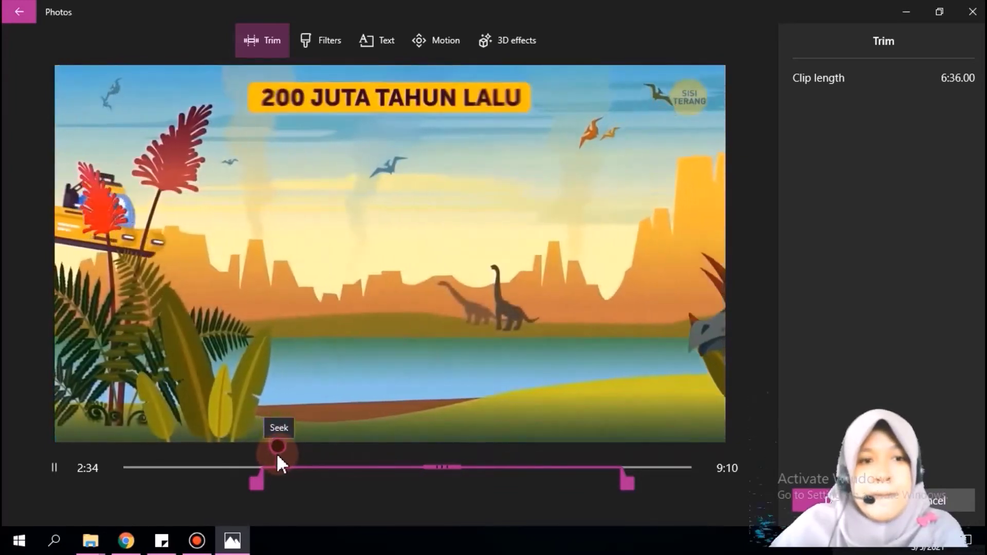
# Pause the preview, apply the trim to the storyboard clip, and return the project preview to 0:00.
pyautogui.click(48, 469)
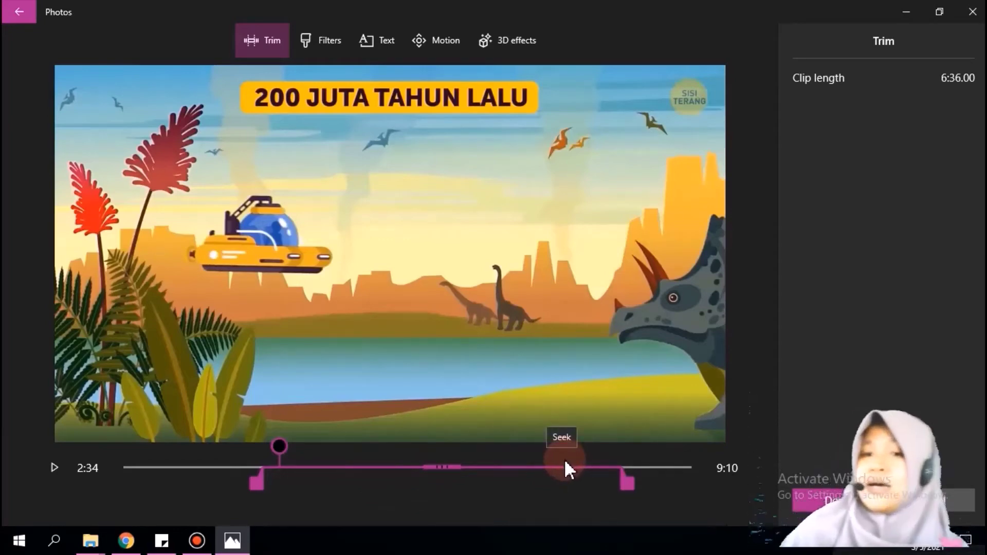
pyautogui.click(823, 495)
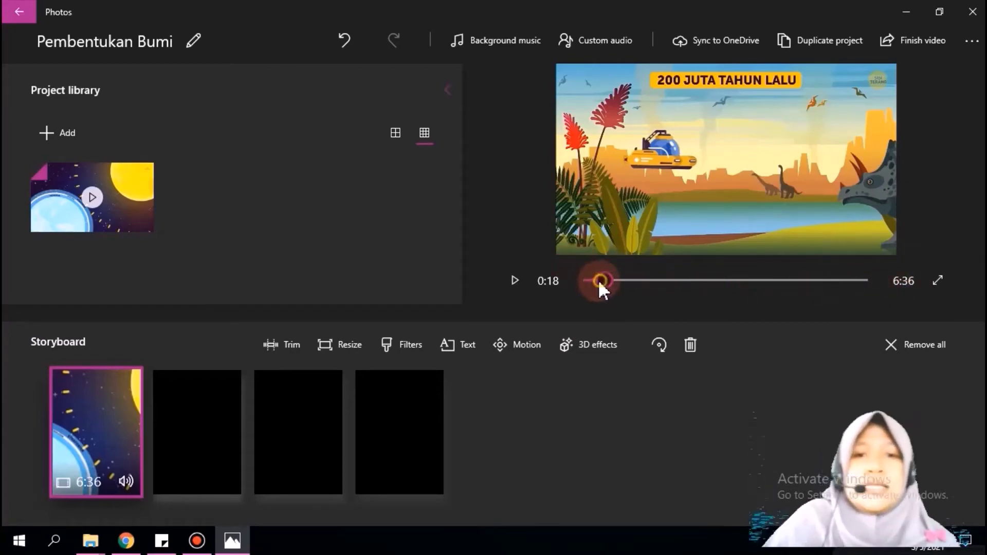
pyautogui.moveTo(599, 281); pyautogui.dragTo(572, 285)
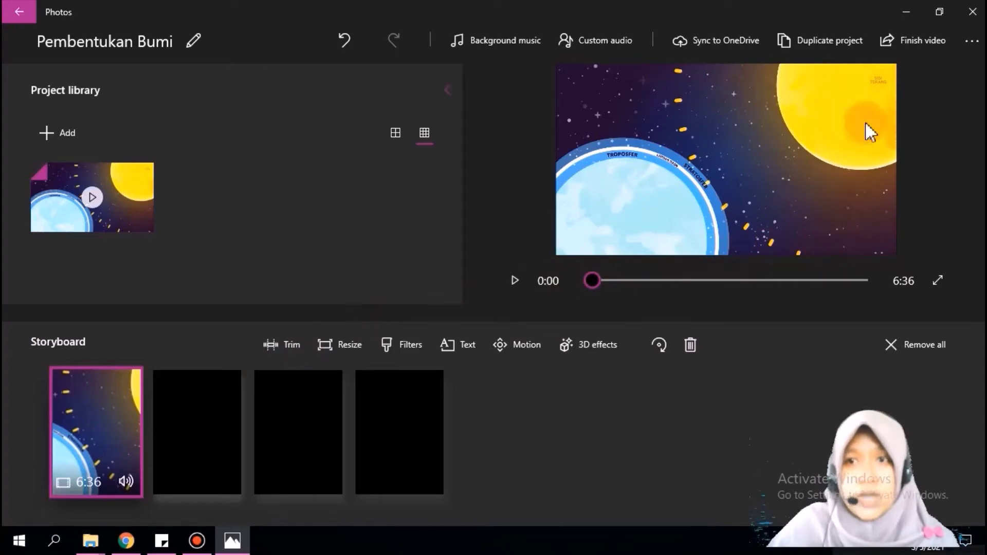
# Finish the video and export it at High 1080p quality as "Pembentukan Bumi" into the hasil folder inside hilal PAT.
pyautogui.click(897, 41)
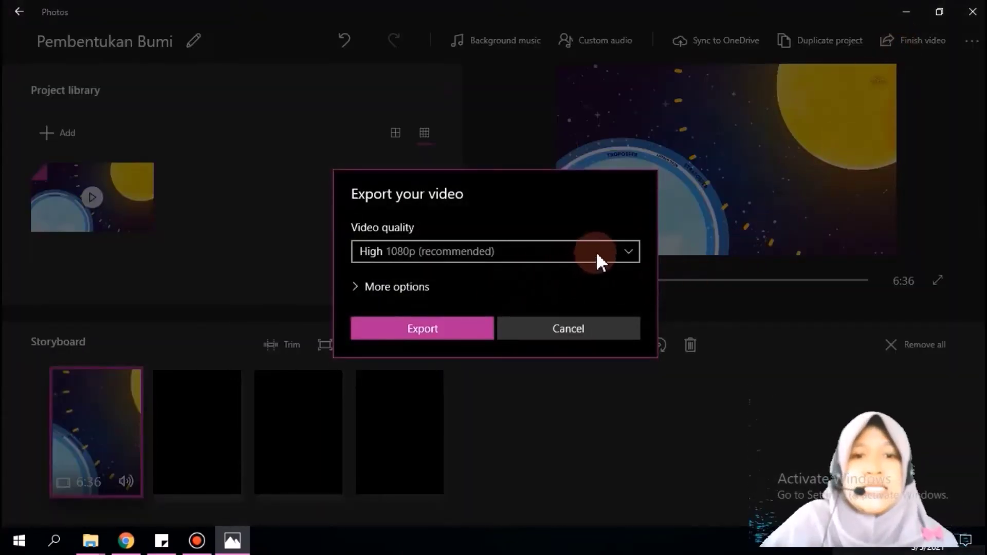
pyautogui.click(635, 250)
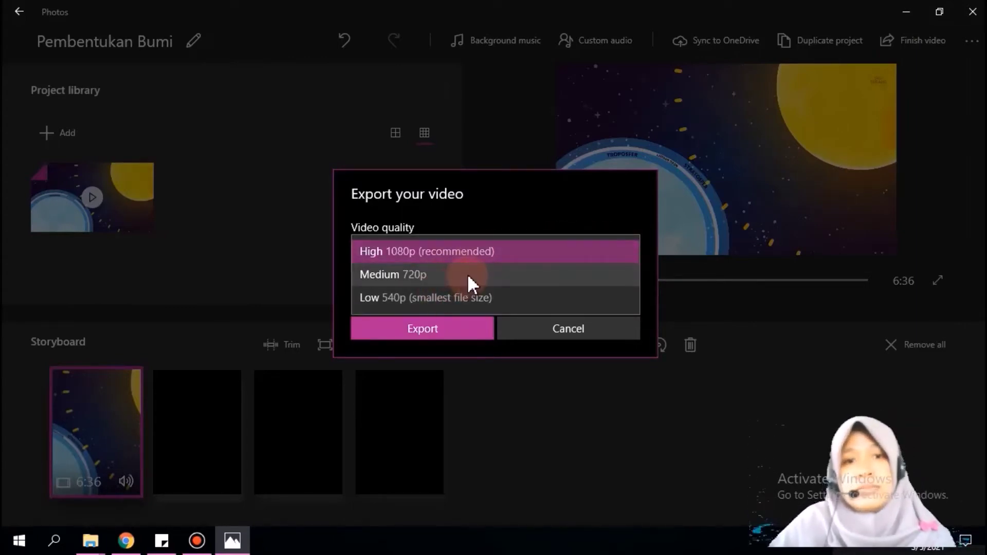
pyautogui.click(499, 249)
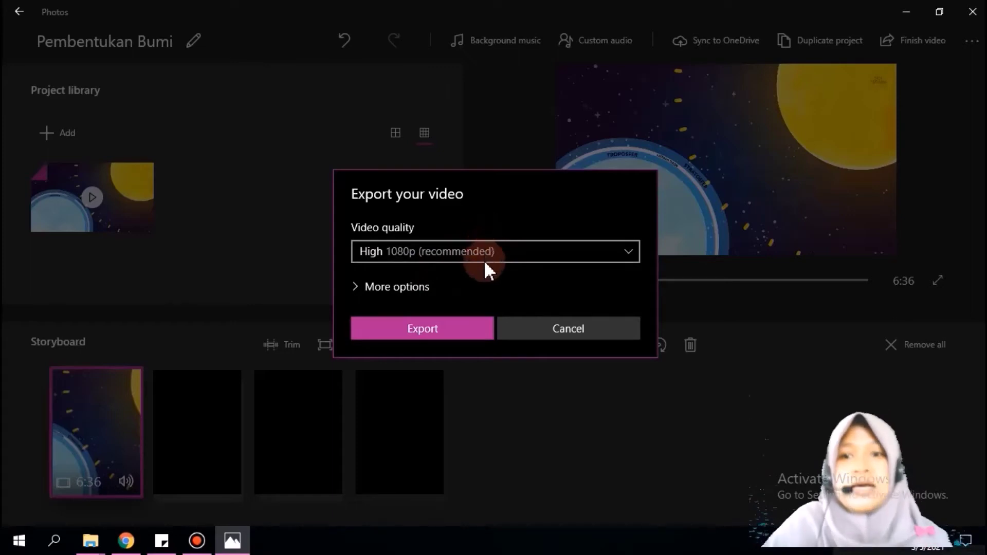
pyautogui.click(432, 328)
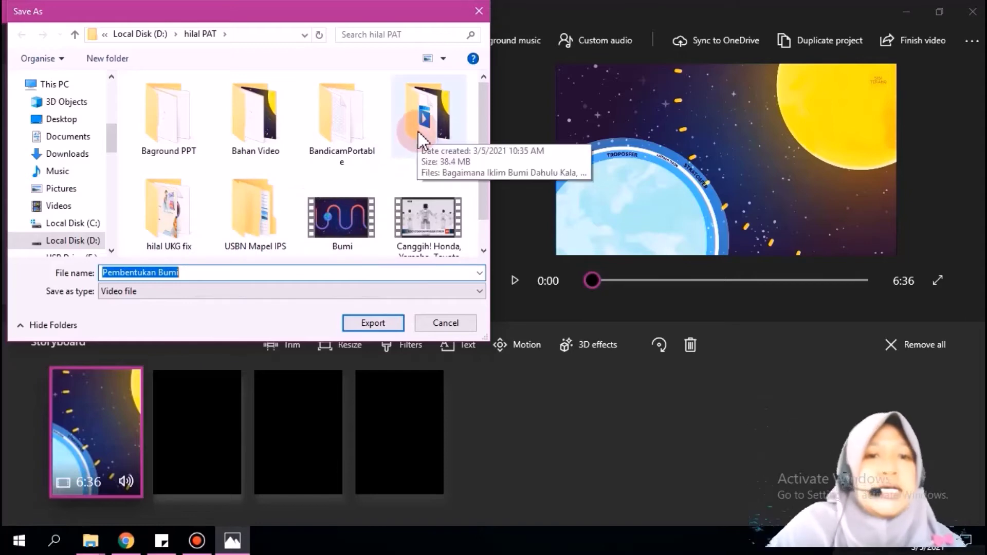
pyautogui.click(432, 124)
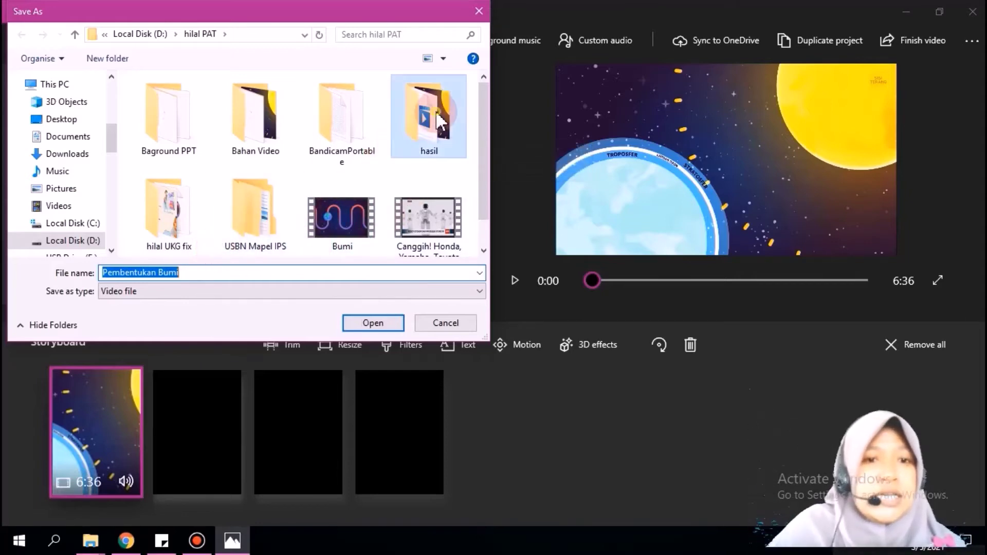
pyautogui.click(384, 324)
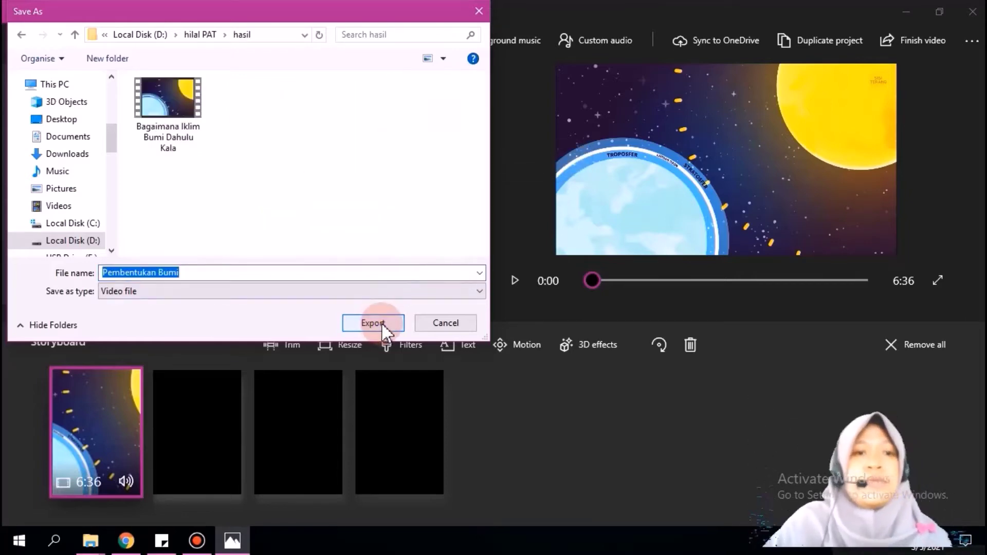
pyautogui.click(380, 322)
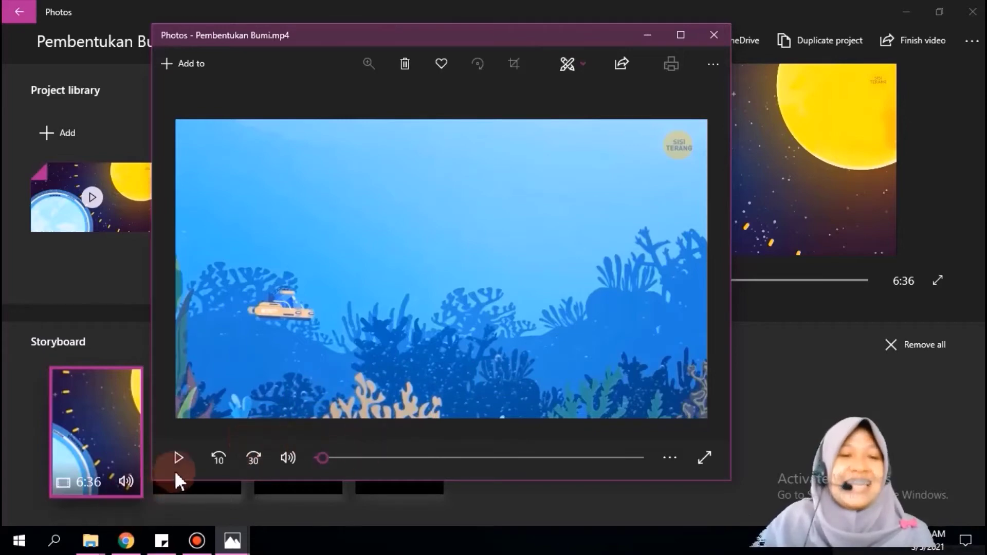
# Play the beginning of the exported Pembentukan Bumi.mp4, pause it, and check the hasil folder in File Explorer.
pyautogui.click(244, 462)
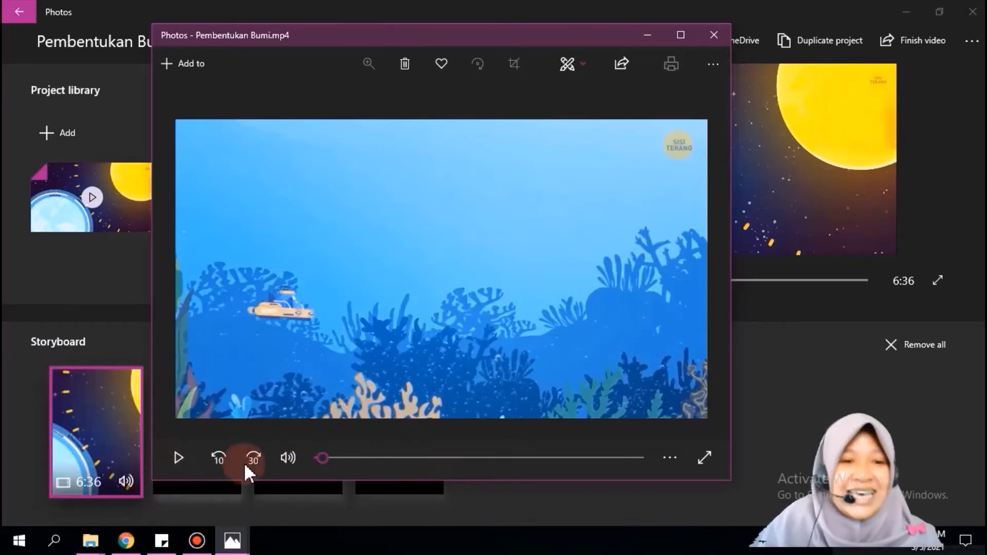
pyautogui.click(180, 458)
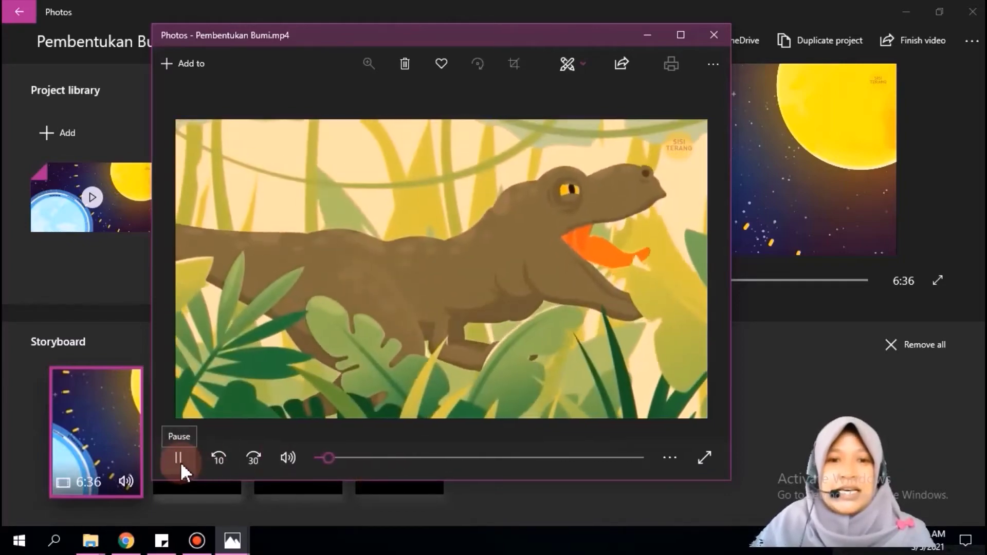
pyautogui.click(180, 462)
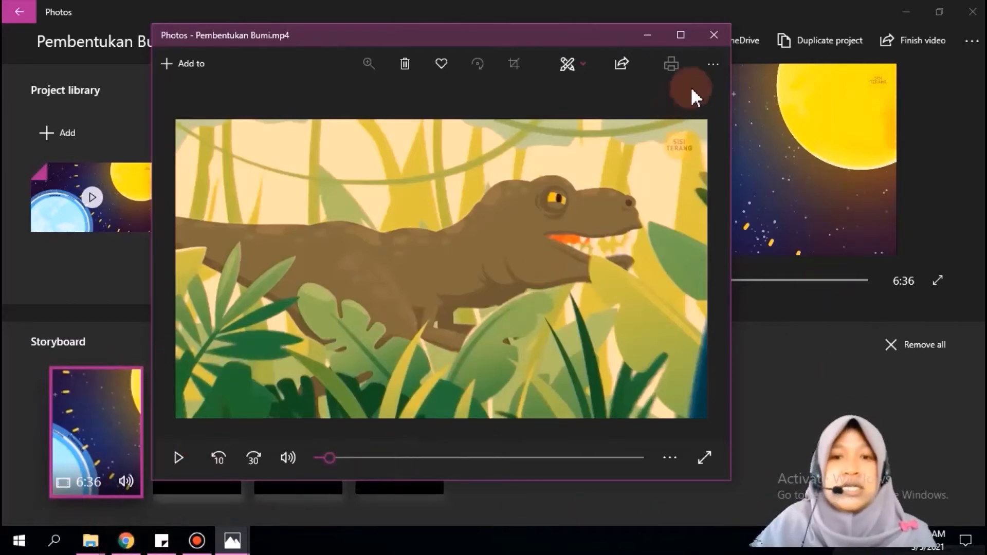
pyautogui.click(92, 540)
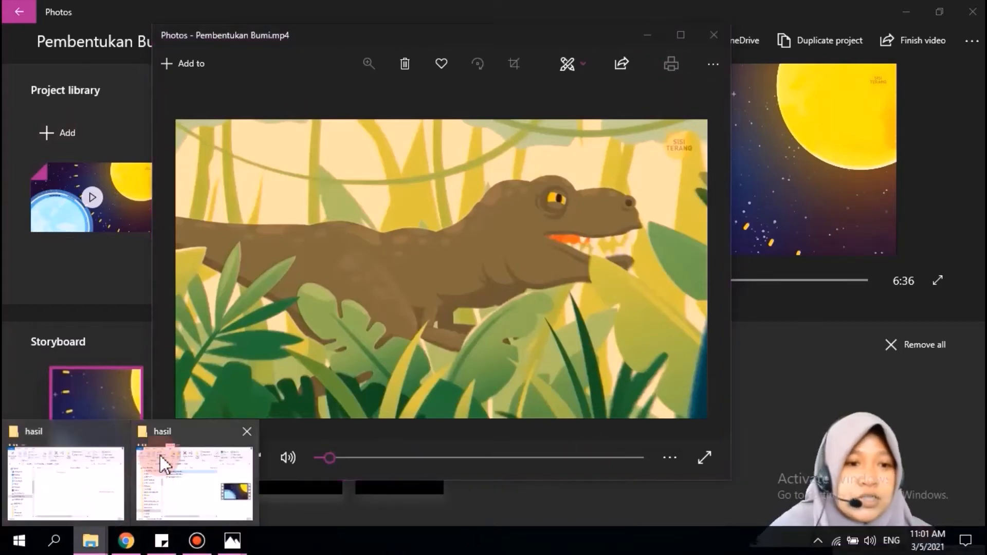
pyautogui.click(163, 464)
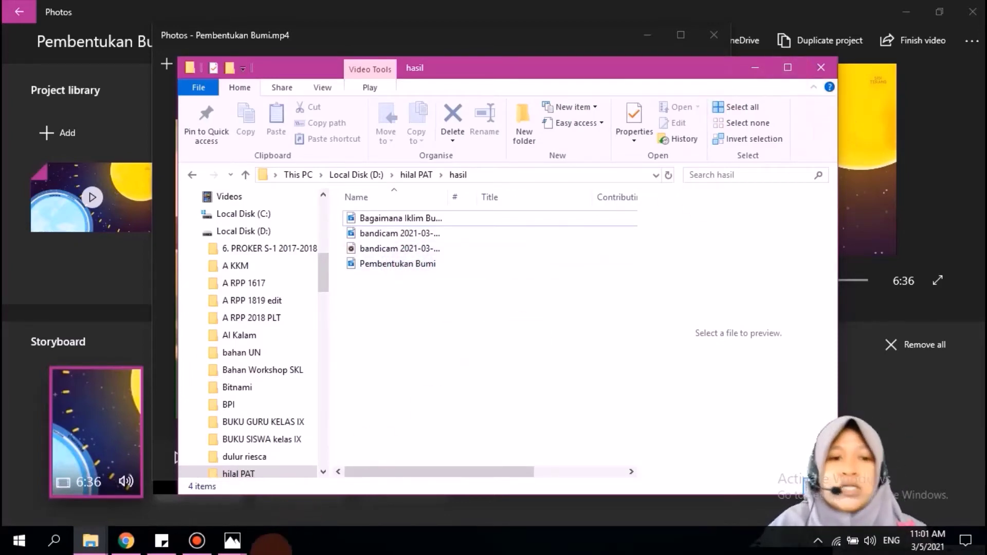
# Switch to Chrome, go to the open YouTube video page, and open the signed-in account's own channel page.
pyautogui.click(125, 540)
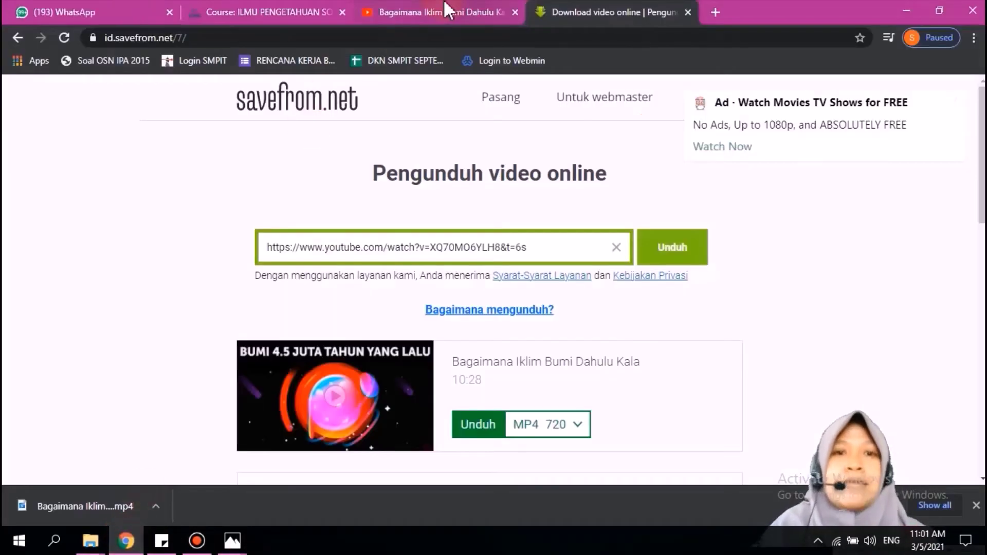
pyautogui.moveTo(443, 11)
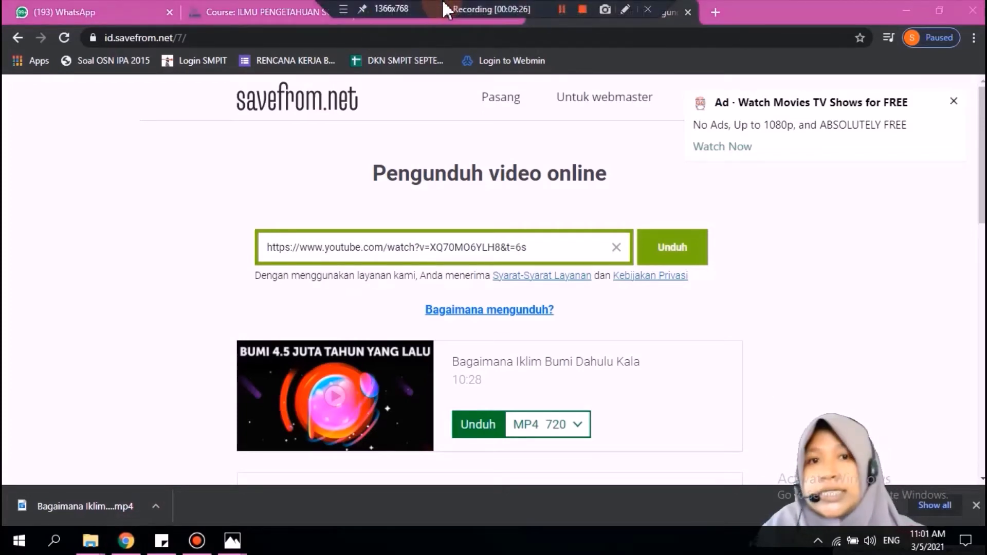
pyautogui.click(423, 16)
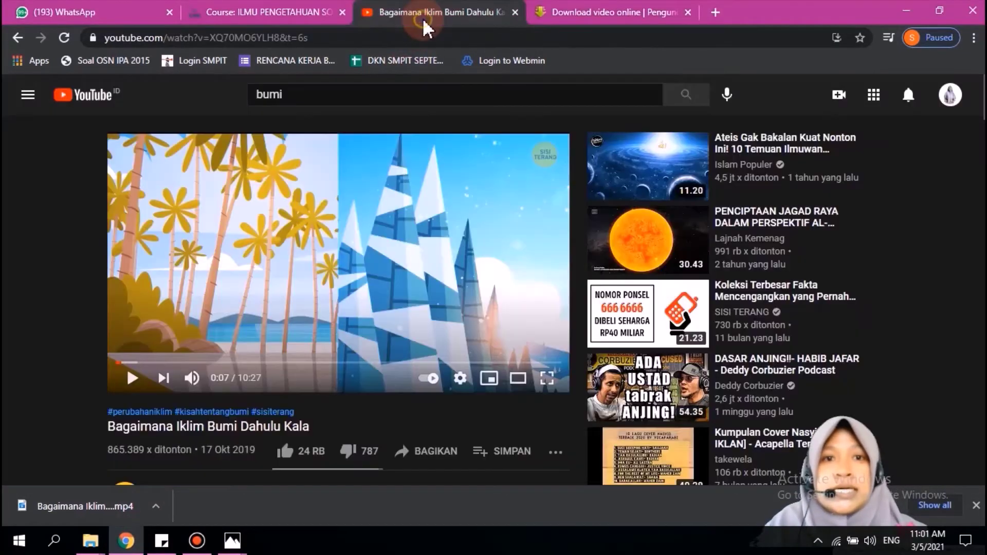
pyautogui.click(950, 98)
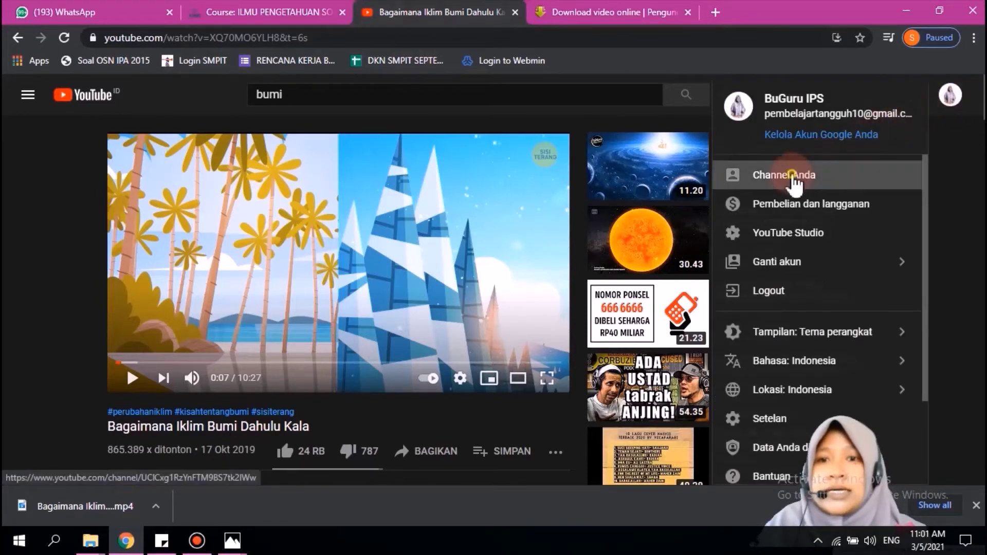
pyautogui.click(794, 177)
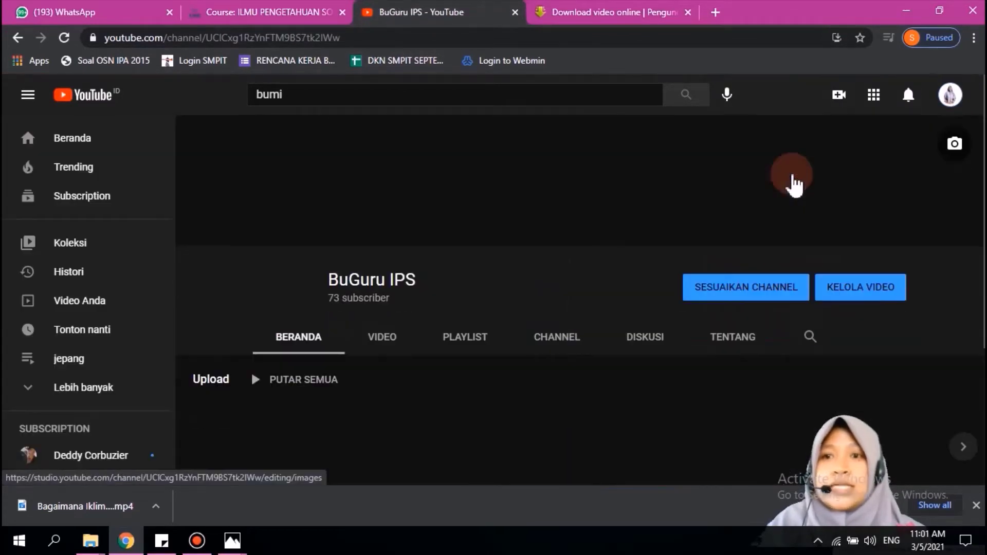
pyautogui.scroll(-5, 649, 238)
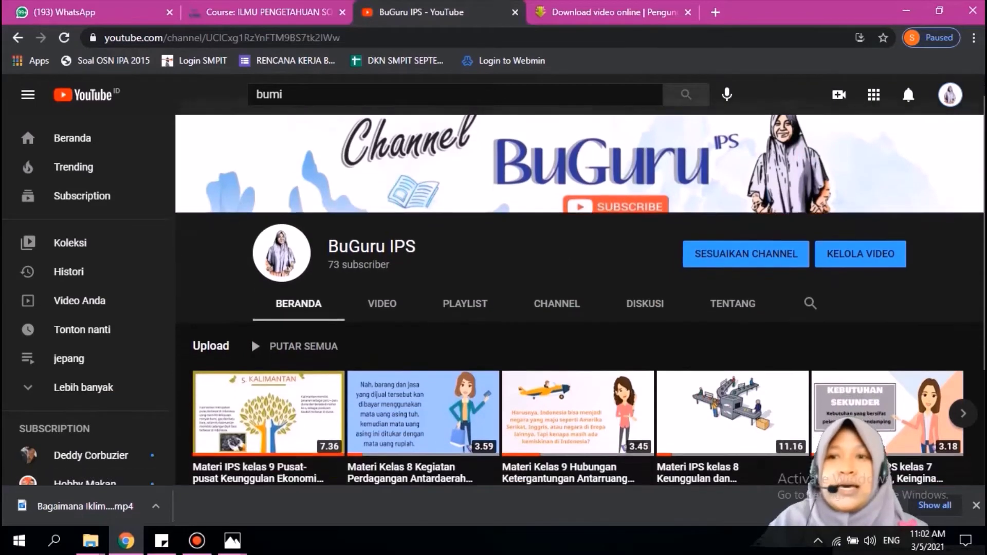
pyautogui.scroll(4, 649, 238)
pyautogui.scroll(1, 650, 239)
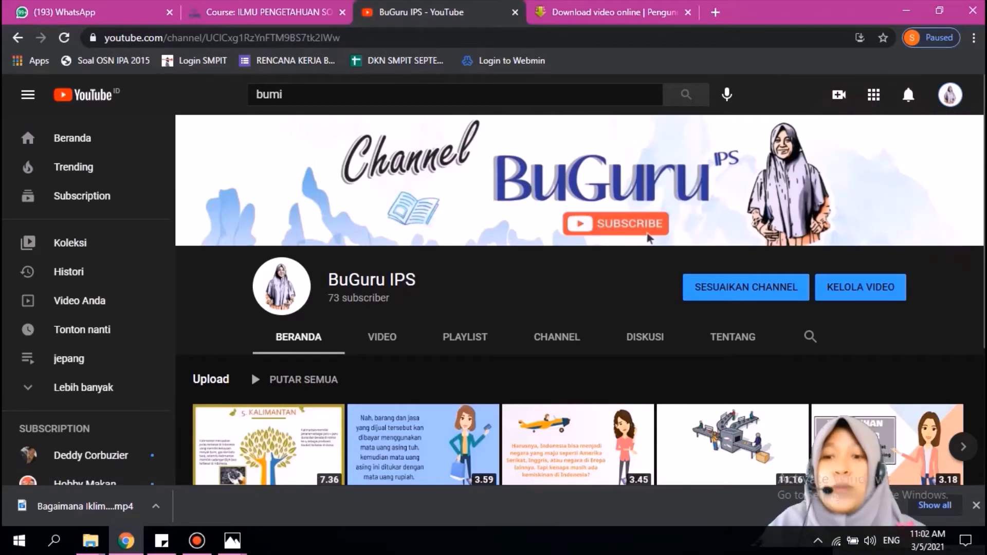
# Start a new video upload for the channel in YouTube Studio.
pyautogui.click(838, 98)
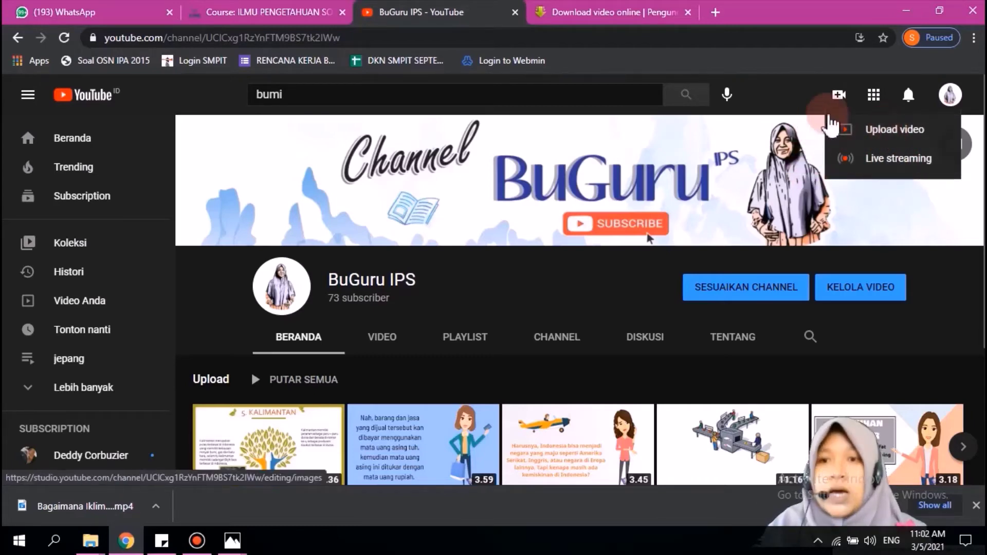
pyautogui.click(896, 137)
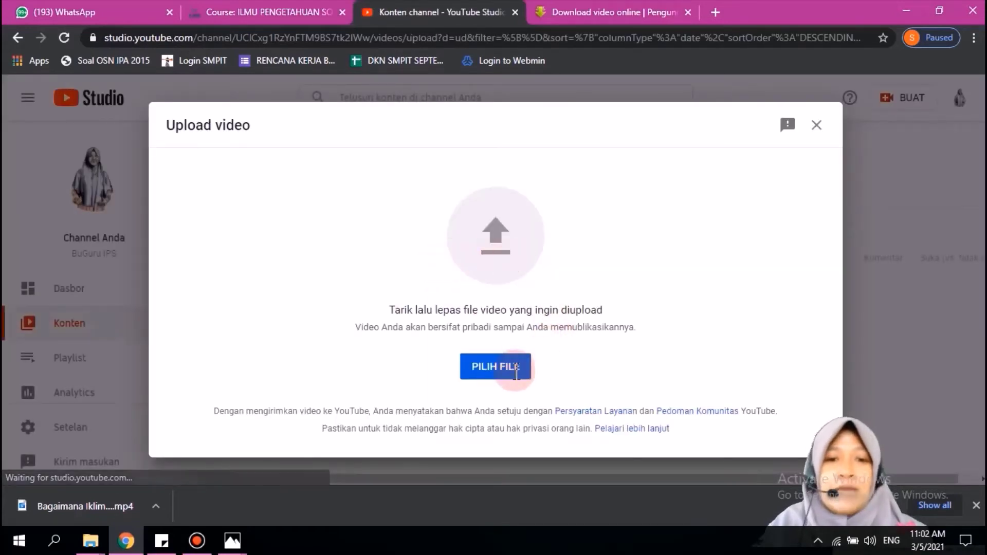
pyautogui.click(473, 366)
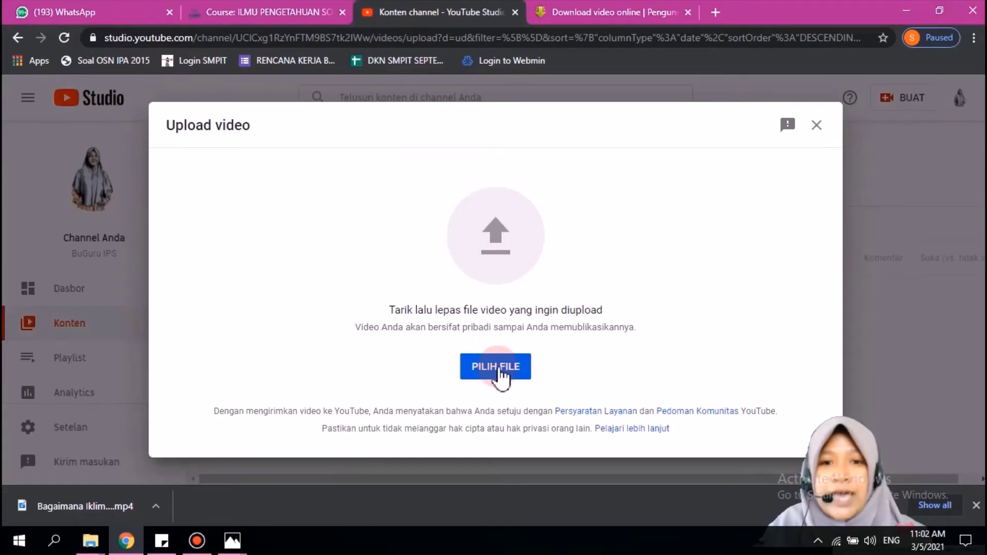
# Choose the video Pembentukan Bumi from the hasil folder in hilal PAT on Local Disk (D:) as the file to upload.
pyautogui.click(502, 370)
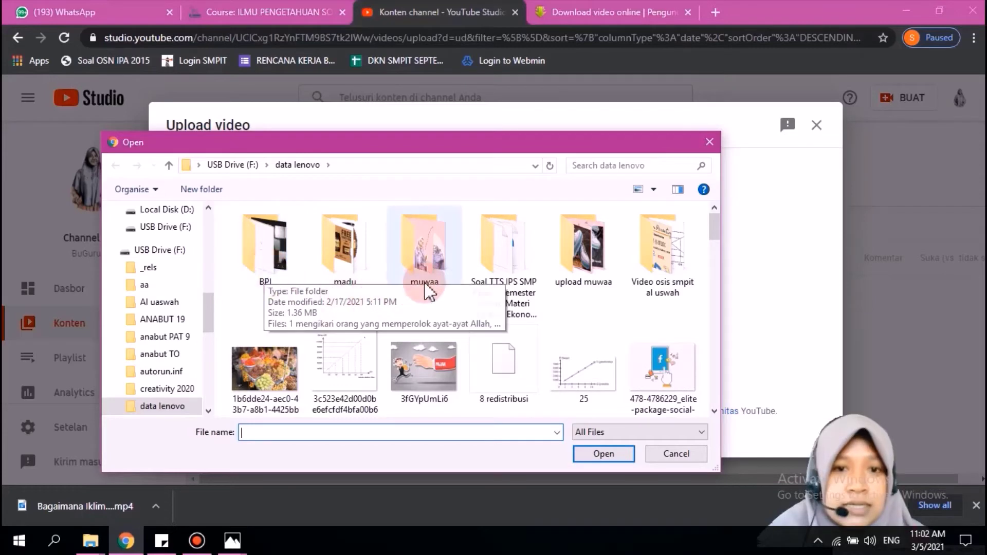
pyautogui.scroll(-3, 425, 287)
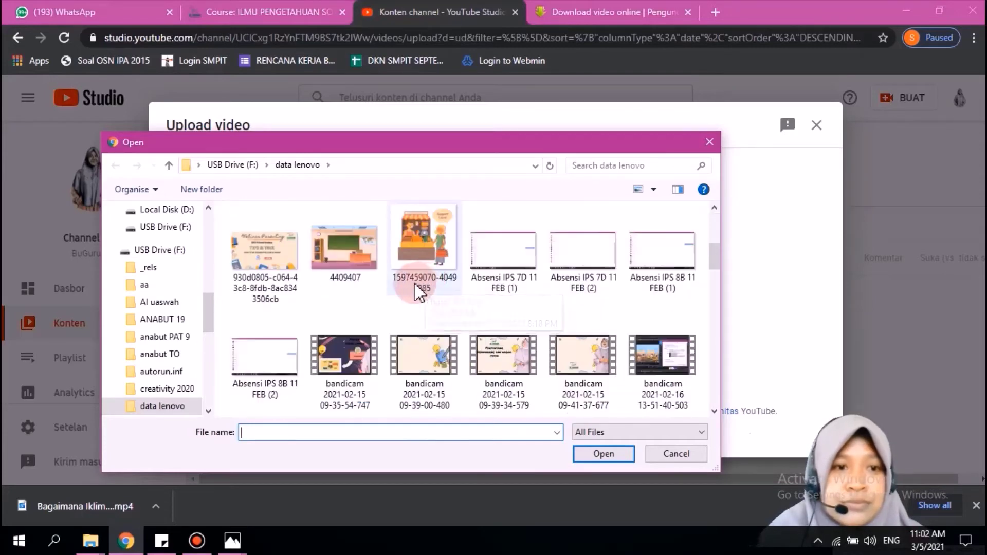
pyautogui.scroll(2, 422, 288)
pyautogui.scroll(-6, 417, 288)
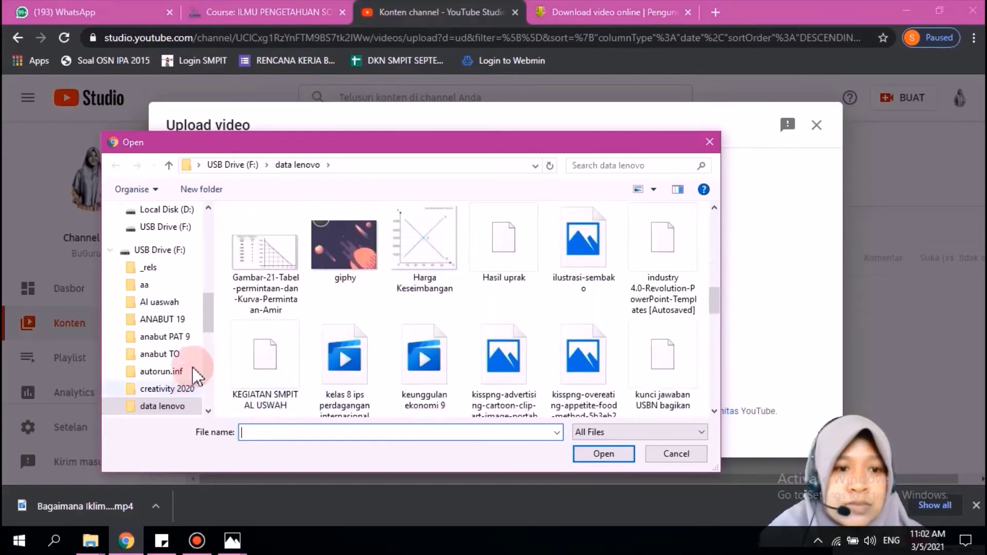
pyautogui.click(177, 210)
pyautogui.doubleClick(462, 304)
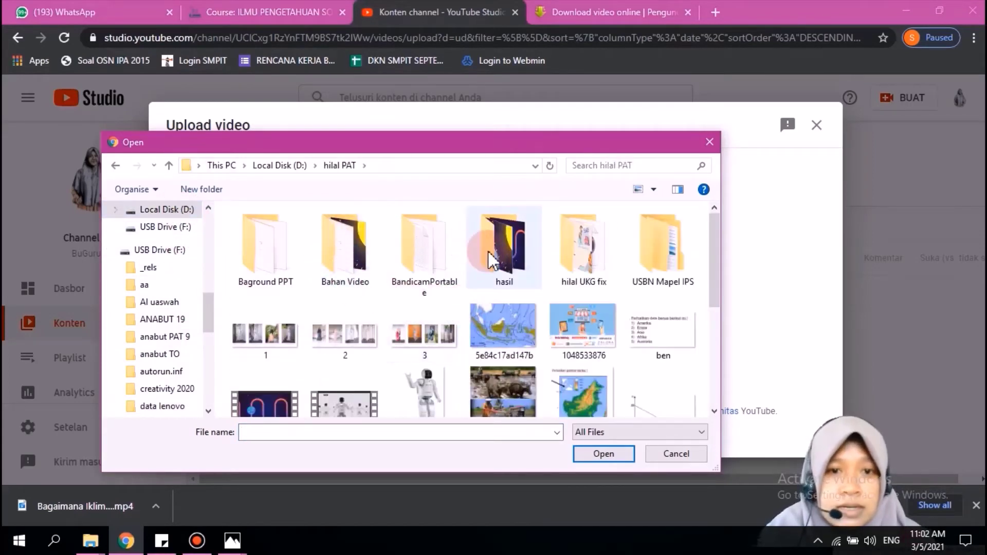
pyautogui.doubleClick(504, 242)
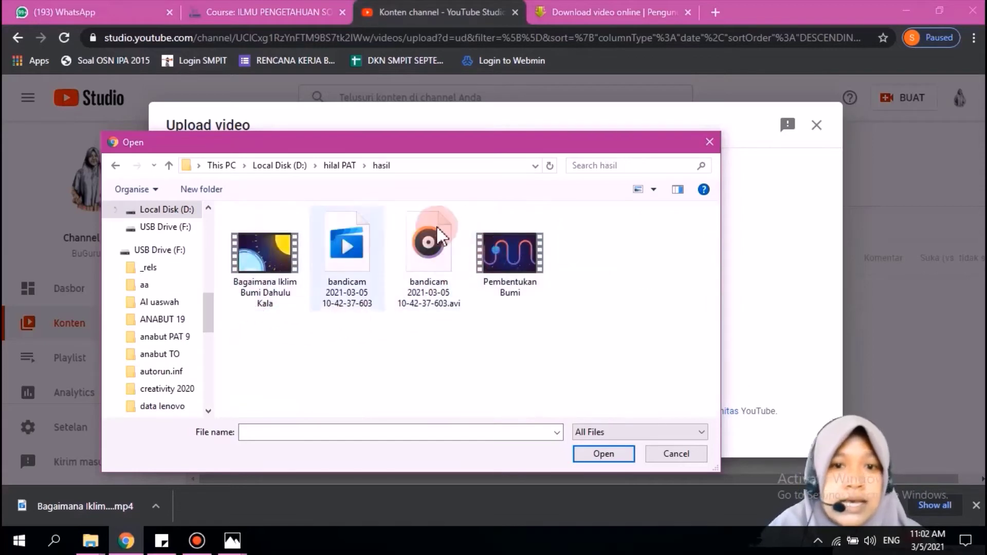
pyautogui.click(531, 260)
pyautogui.click(626, 456)
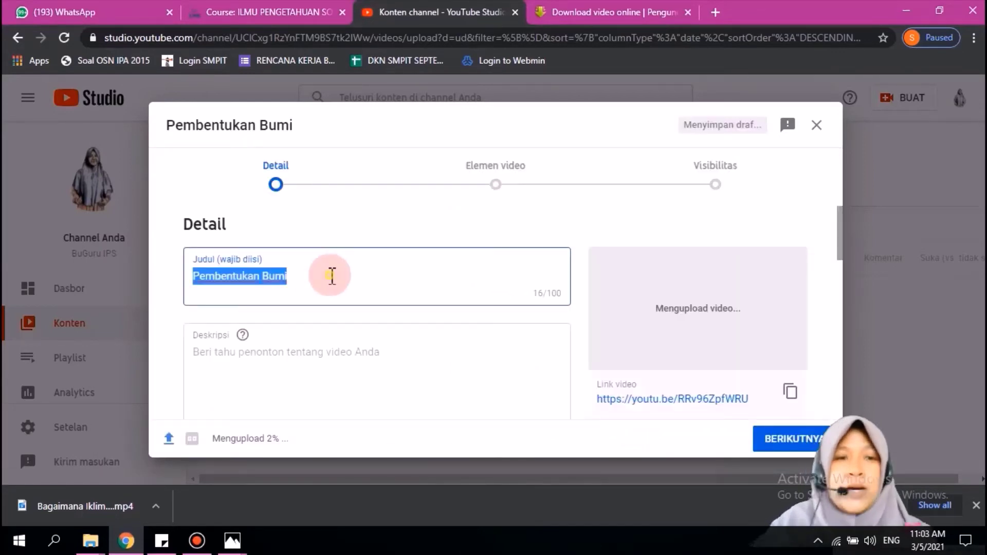
# Replace the video's title with "Iklim Bumi Dahulu Kala".
pyautogui.click(331, 276)
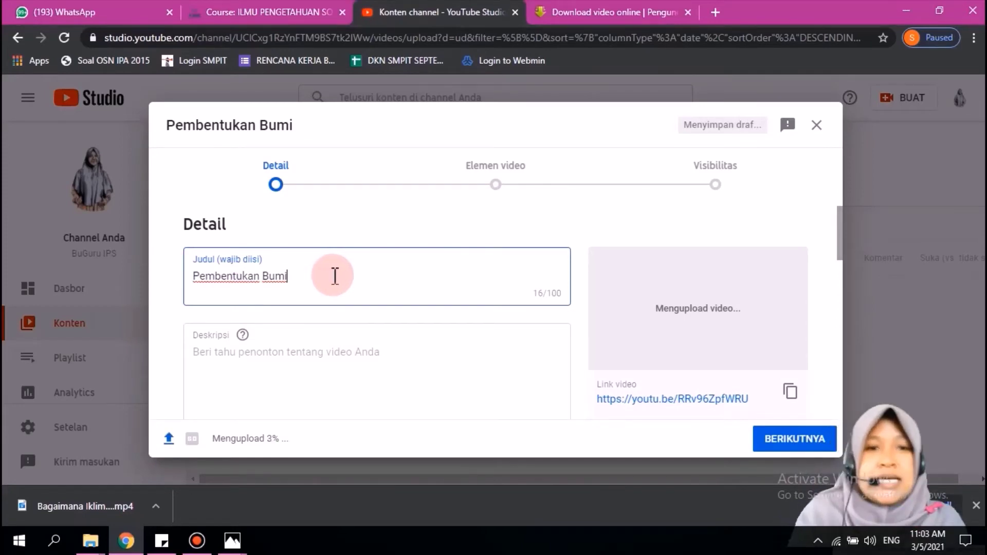
pyautogui.press('BackSpace')
pyautogui.press('BackSpace')
pyautogui.press('BackSpace')
pyautogui.press('BackSpace')
pyautogui.press('BackSpace')
pyautogui.press('BackSpace')
pyautogui.press('BackSpace')
pyautogui.press('BackSpace')
pyautogui.press('BackSpace')
pyautogui.press('BackSpace')
pyautogui.press('BackSpace')
pyautogui.press('BackSpace')
pyautogui.press('BackSpace')
pyautogui.press('BackSpace')
pyautogui.press('BackSpace')
pyautogui.press('BackSpace')
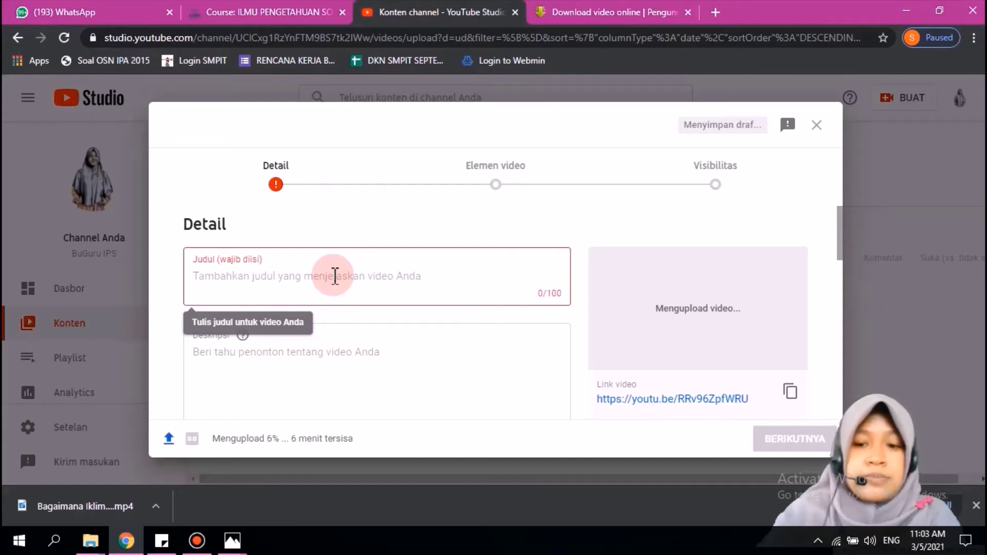
pyautogui.write(']')
pyautogui.click(379, 274)
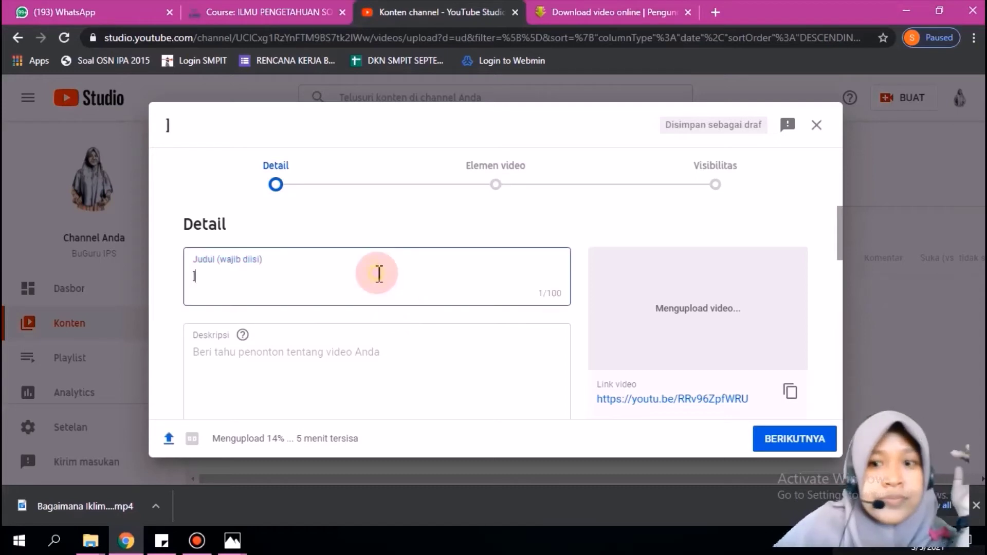
pyautogui.press('BackSpace')
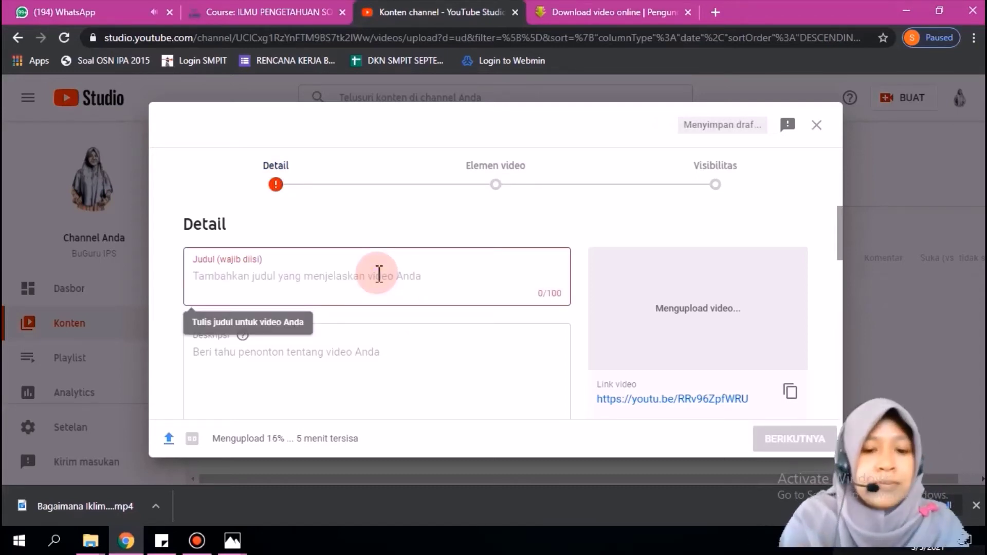
pyautogui.write('Ikli')
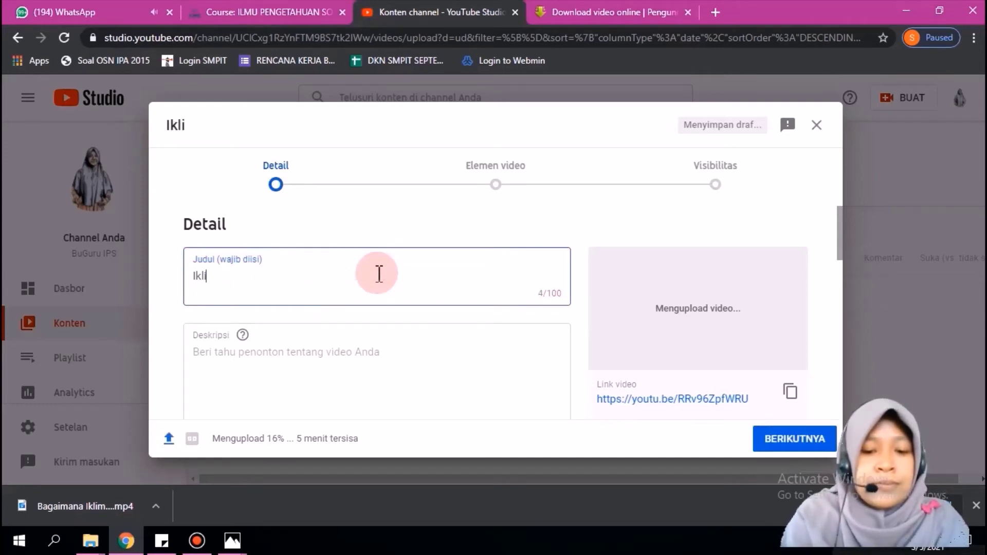
pyautogui.write('m Bunm')
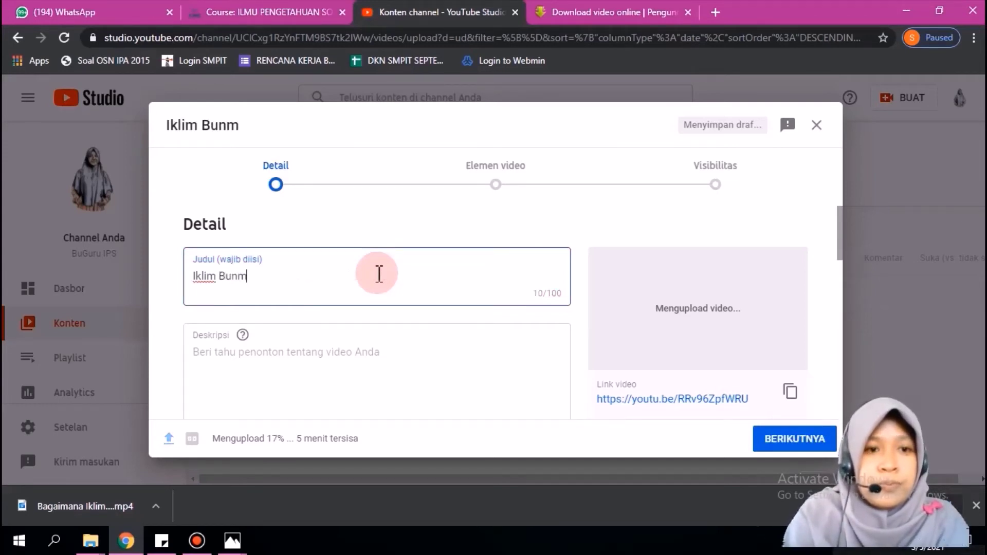
pyautogui.press('BackSpace')
pyautogui.press('BackSpace')
pyautogui.write('mi')
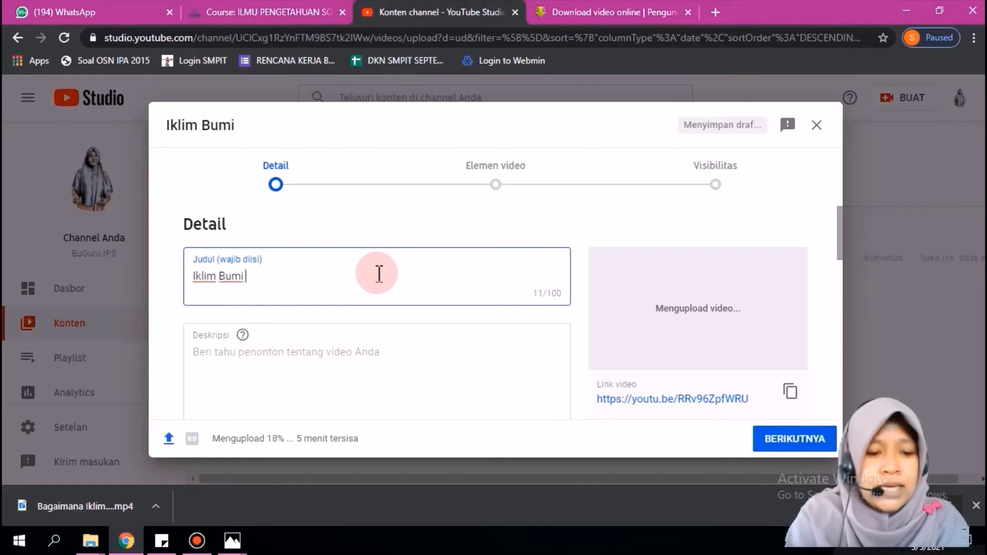
pyautogui.write(' Dahu')
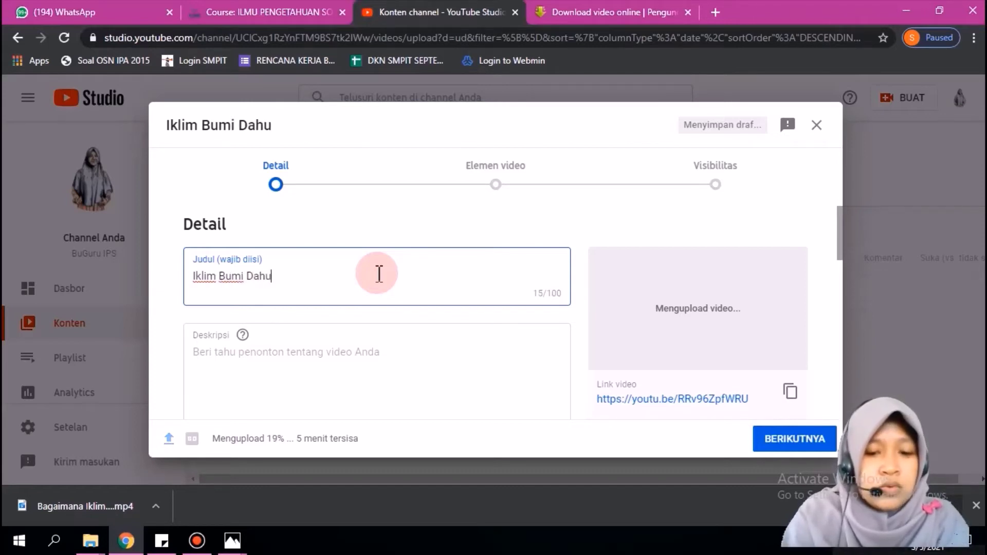
pyautogui.write('lu Kala')
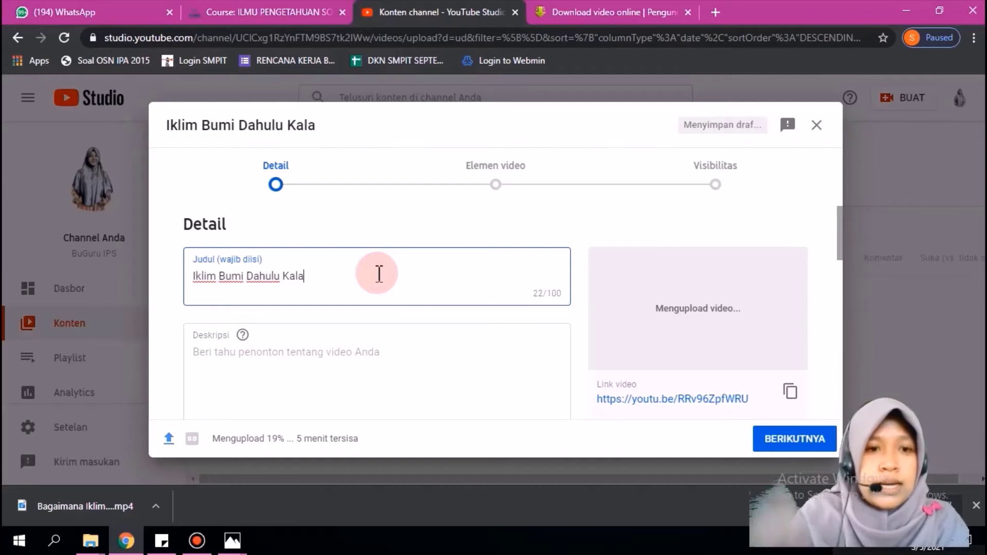
# Enter the video description "Silahkan di pelajari materi iklim Bumi pada zaman praaksara".
pyautogui.click(377, 354)
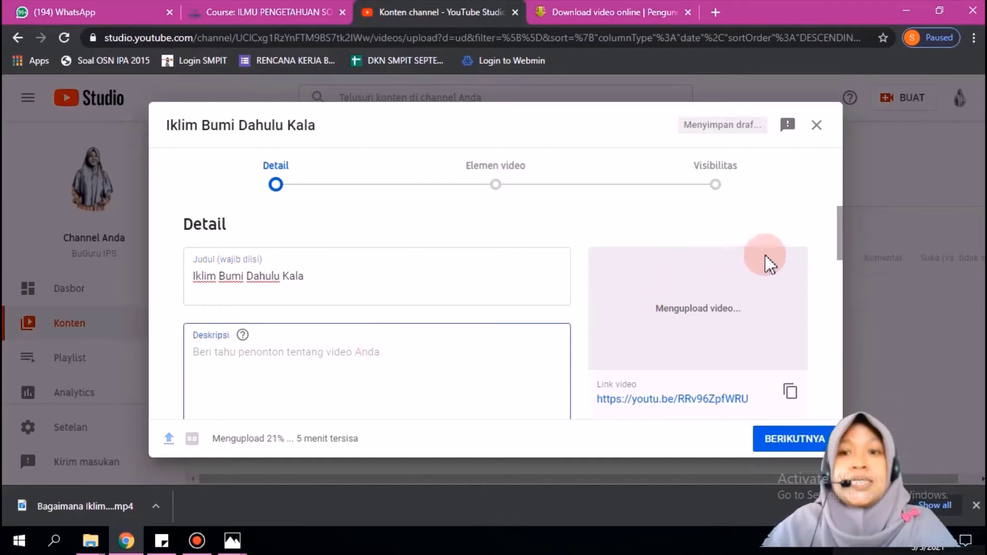
pyautogui.moveTo(840, 240); pyautogui.dragTo(606, 374)
pyautogui.click(381, 312)
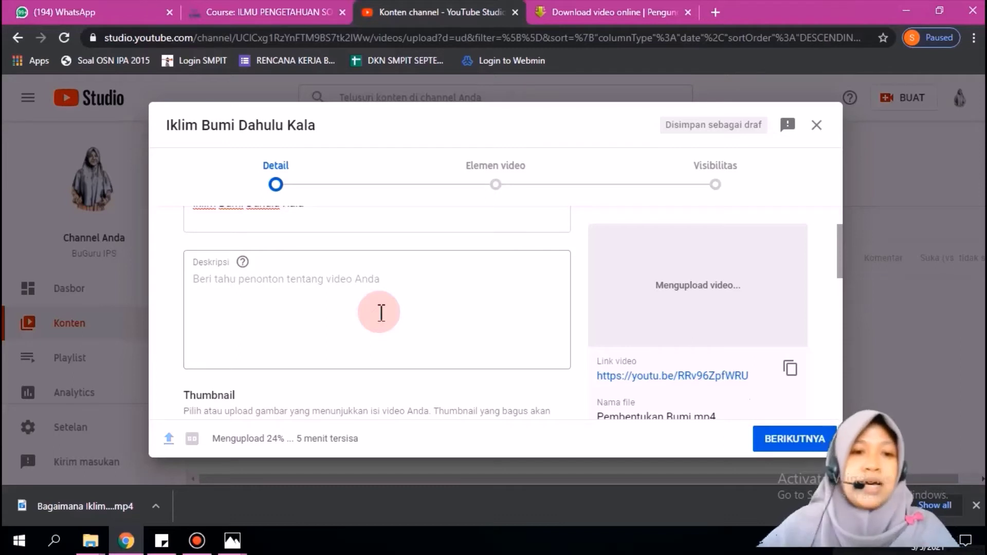
pyautogui.click(371, 283)
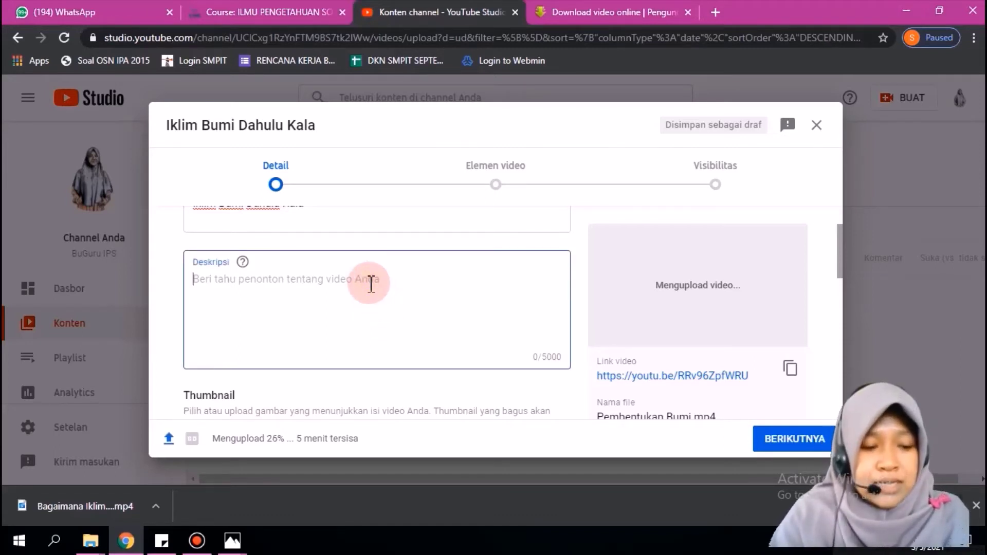
pyautogui.write('Silahkan ')
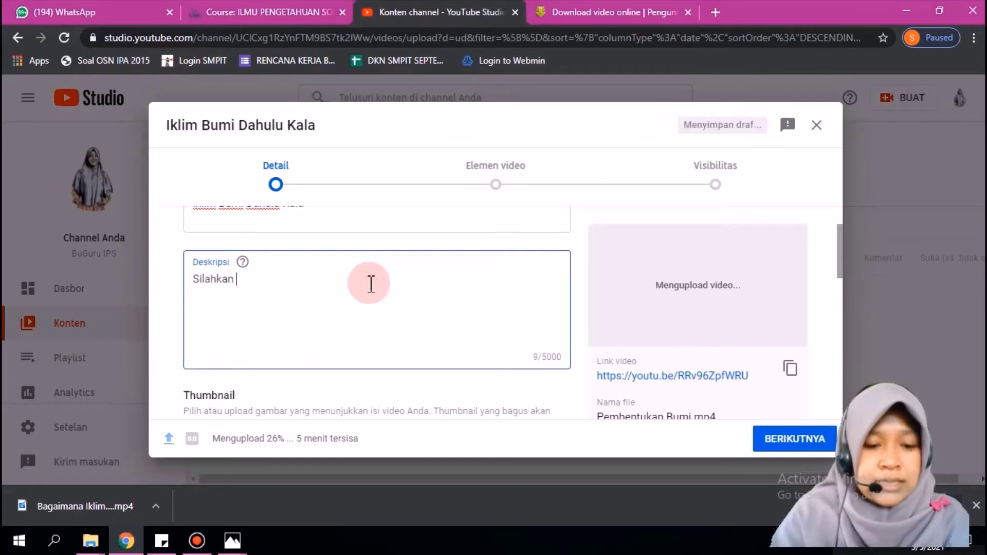
pyautogui.write('di pela')
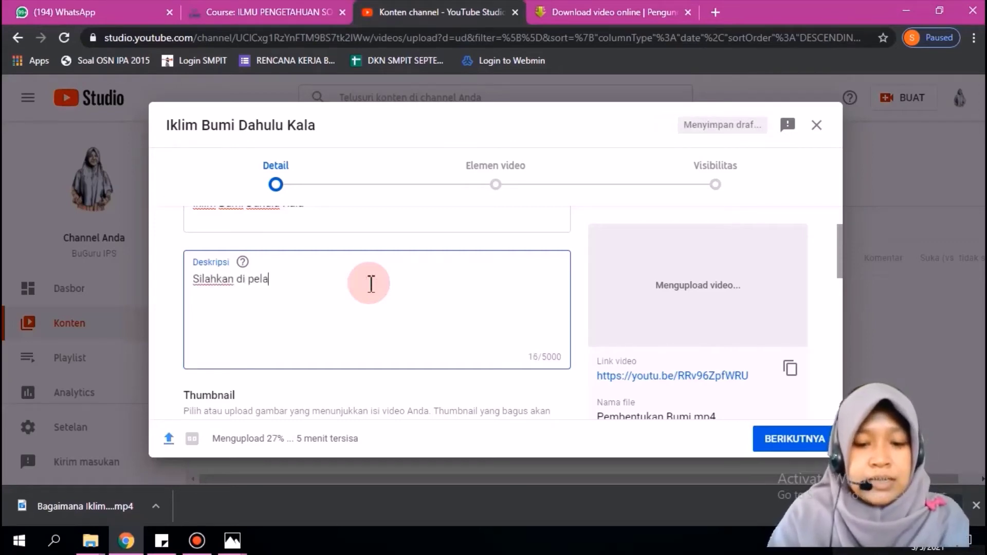
pyautogui.write('jari p')
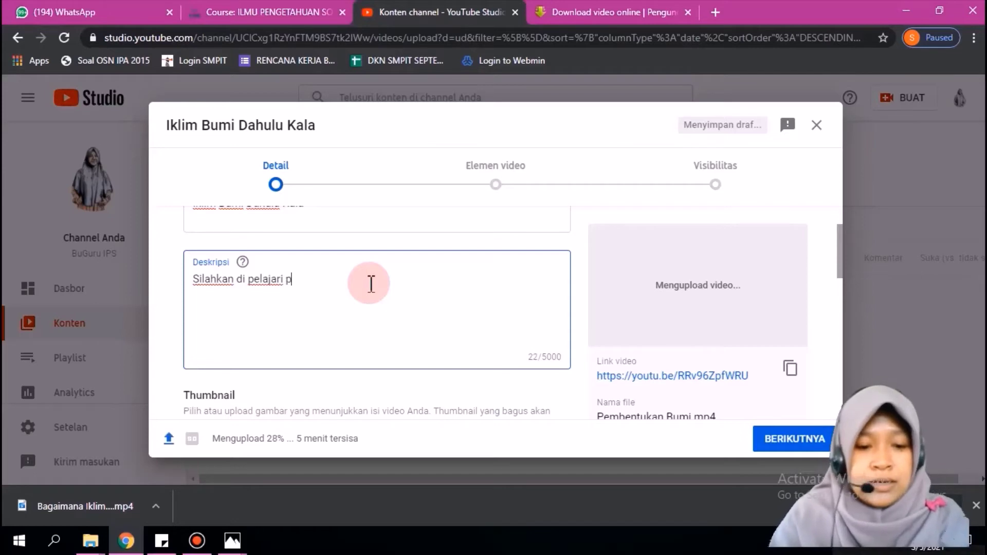
pyautogui.scroll(2, 367, 270)
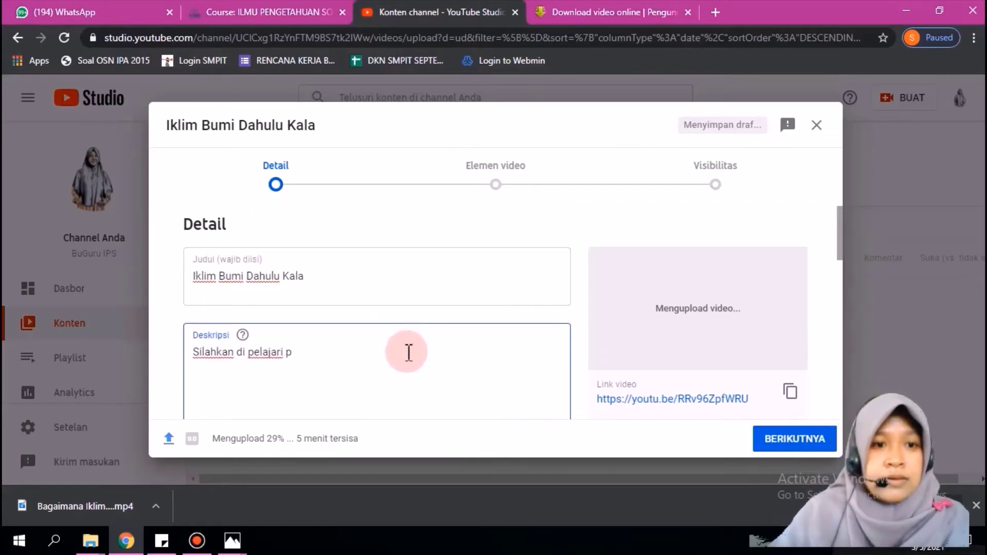
pyautogui.press('BackSpace')
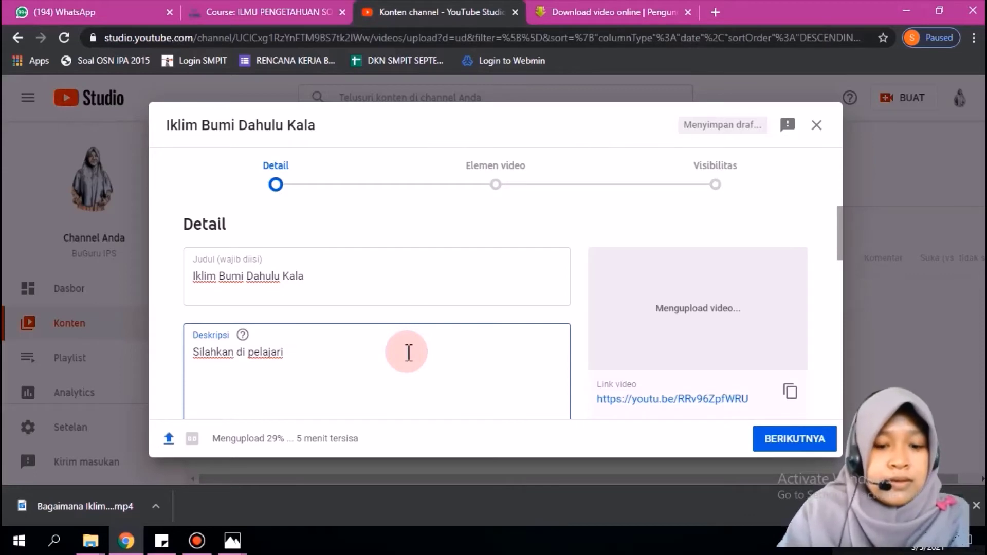
pyautogui.write('mate')
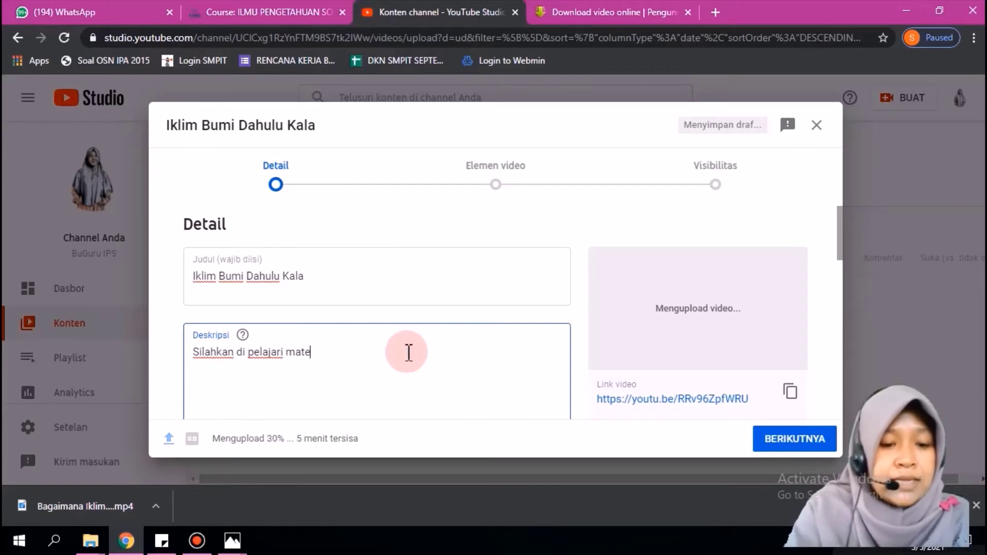
pyautogui.write('ri i')
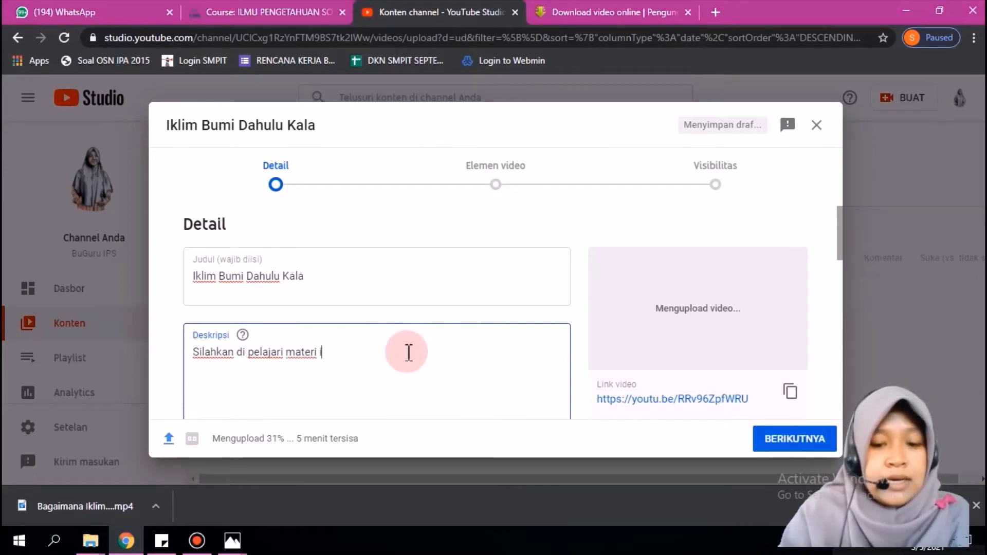
pyautogui.write('klim ')
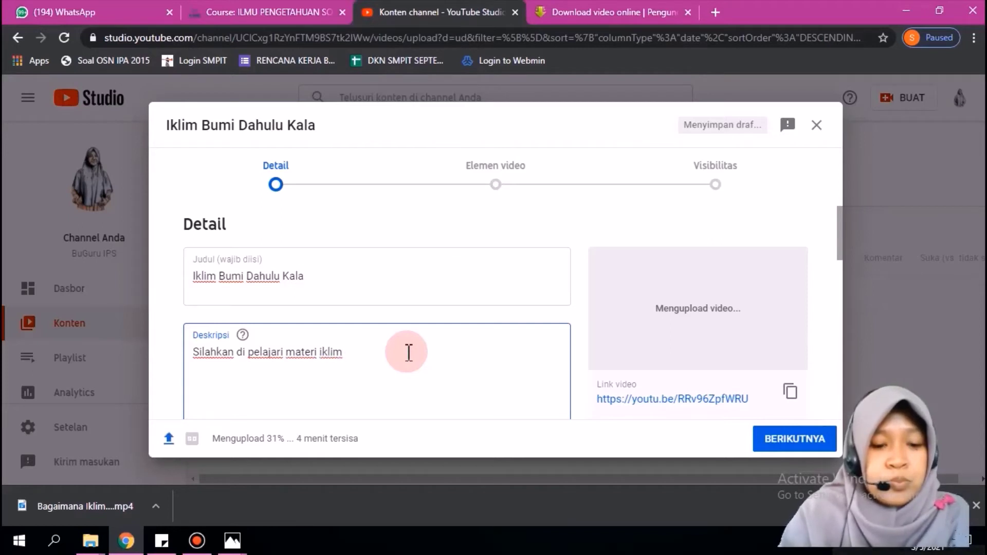
pyautogui.write('Bumi ')
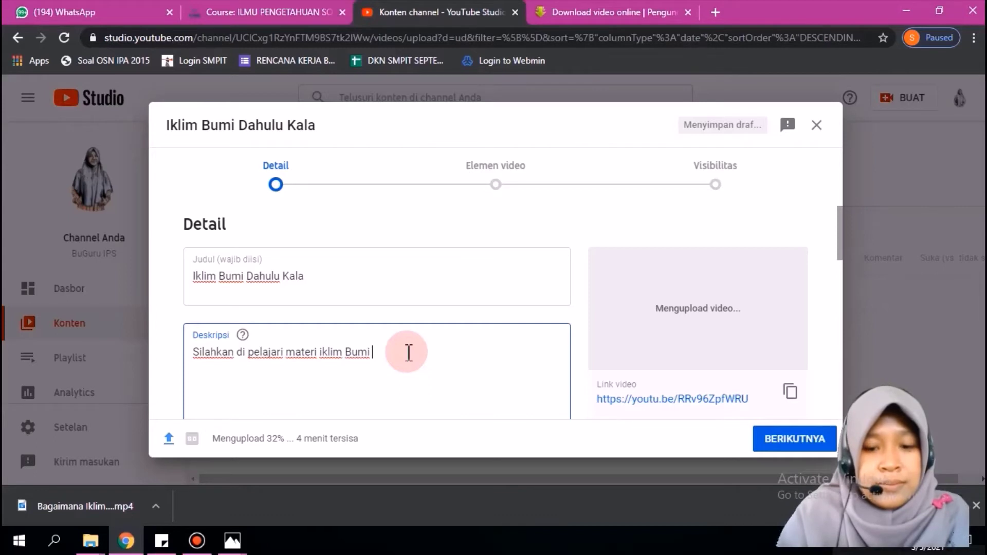
pyautogui.write('pada')
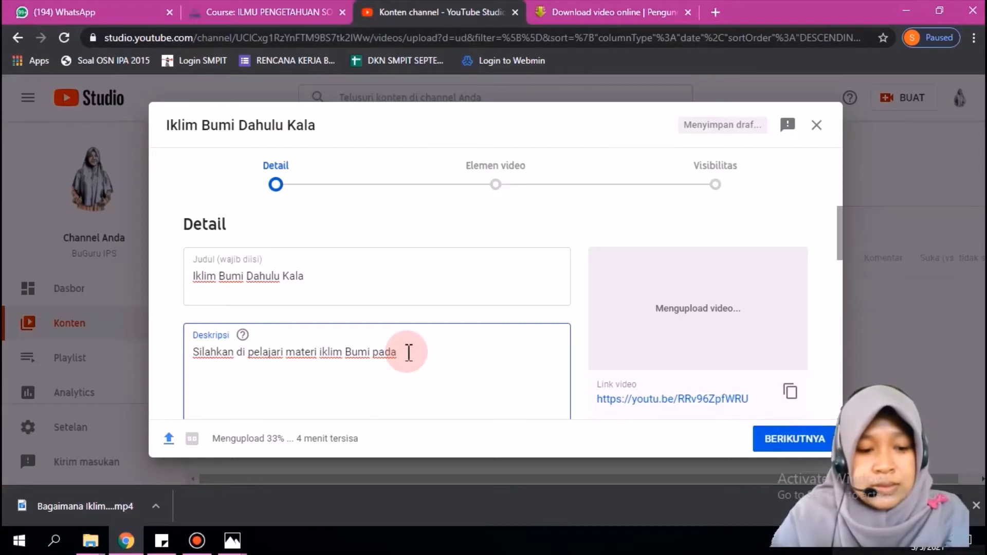
pyautogui.write('zaman ')
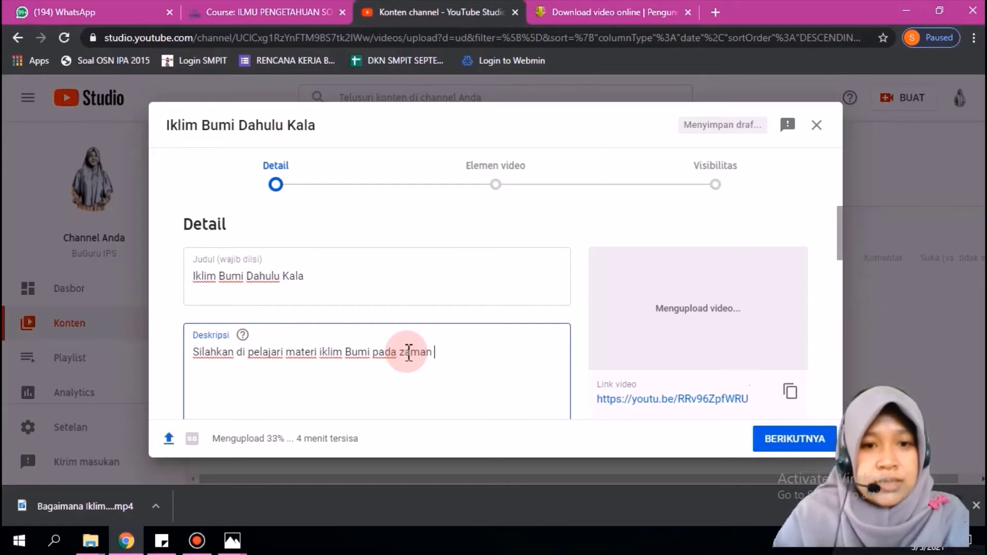
pyautogui.write('dahu')
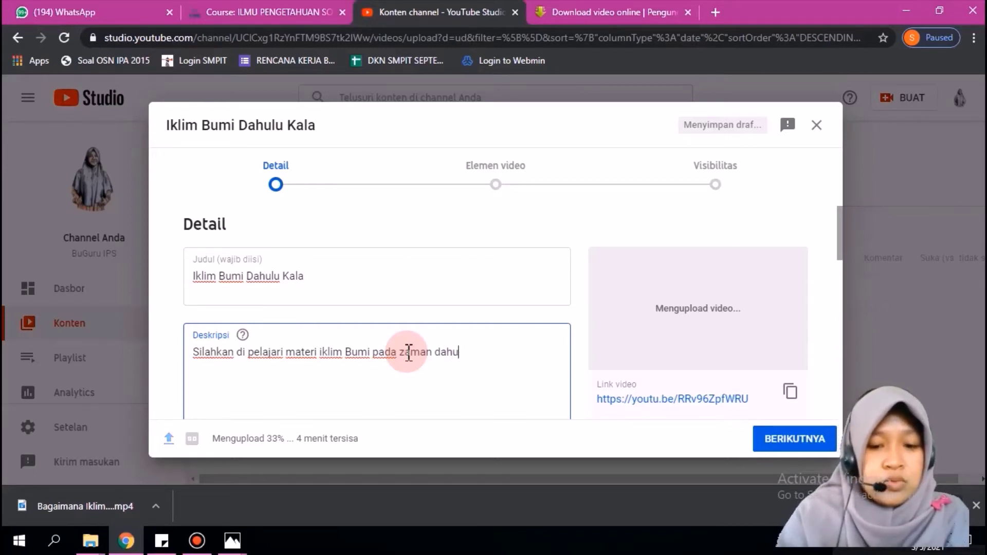
pyautogui.write('lu')
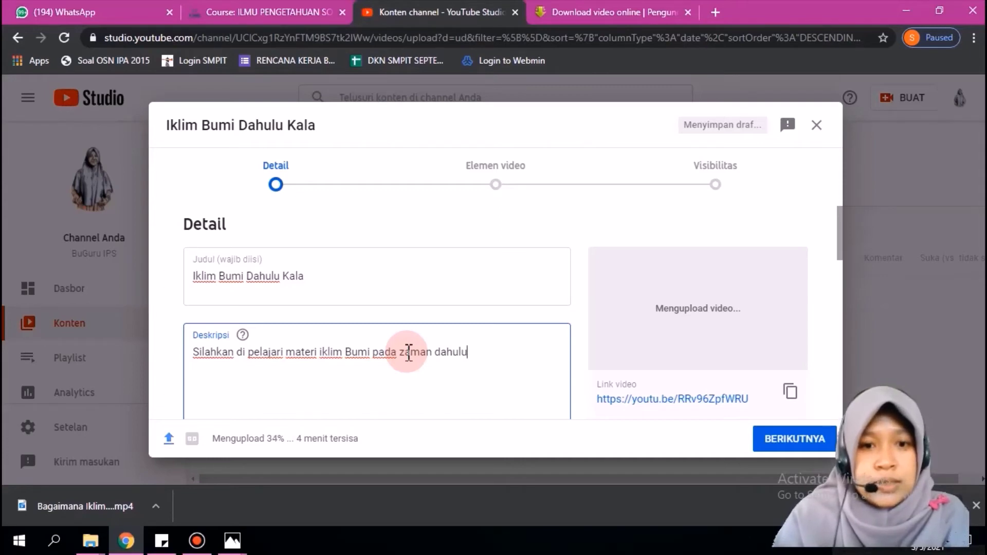
pyautogui.press('BackSpace')
pyautogui.press('BackSpace')
pyautogui.press('BackSpace')
pyautogui.press('BackSpace')
pyautogui.press('BackSpace')
pyautogui.press('BackSpace')
pyautogui.press('BackSpace')
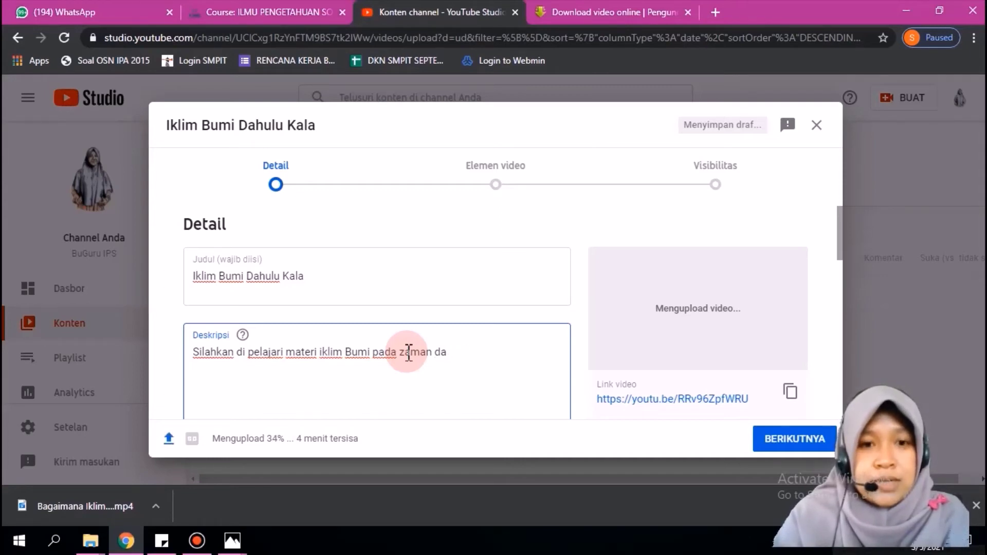
pyautogui.write('pra')
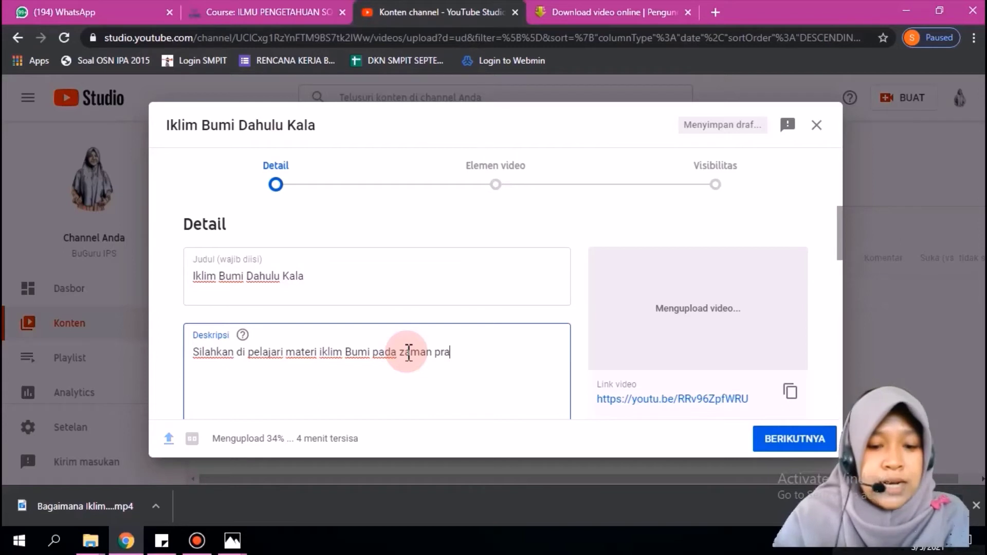
pyautogui.write('aksara')
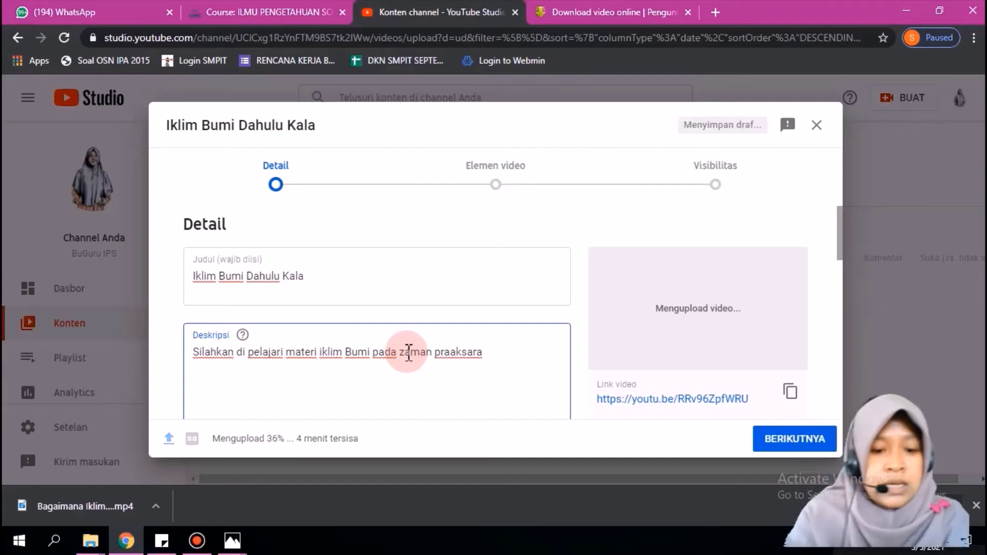
pyautogui.press('Return')
pyautogui.press('Return')
pyautogui.write('v')
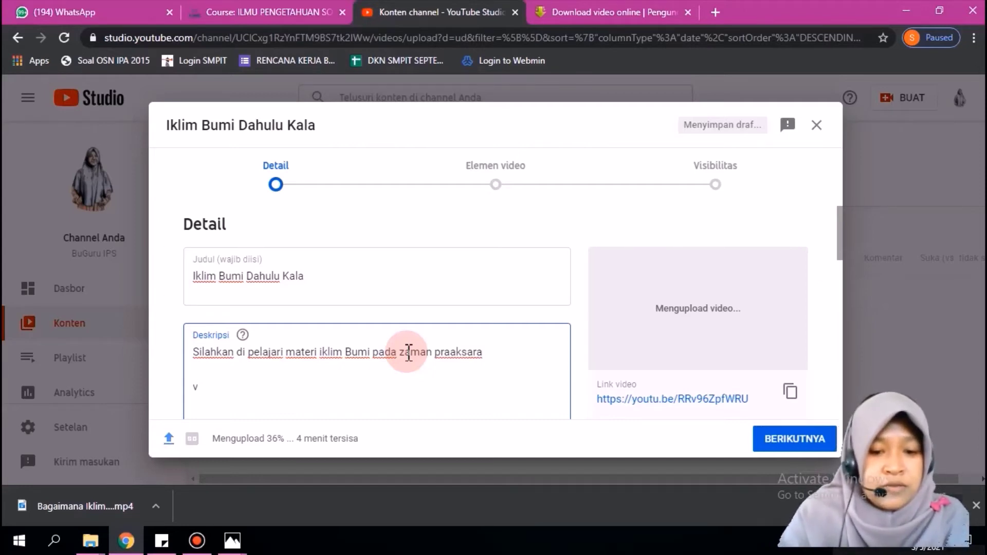
pyautogui.write('ideo')
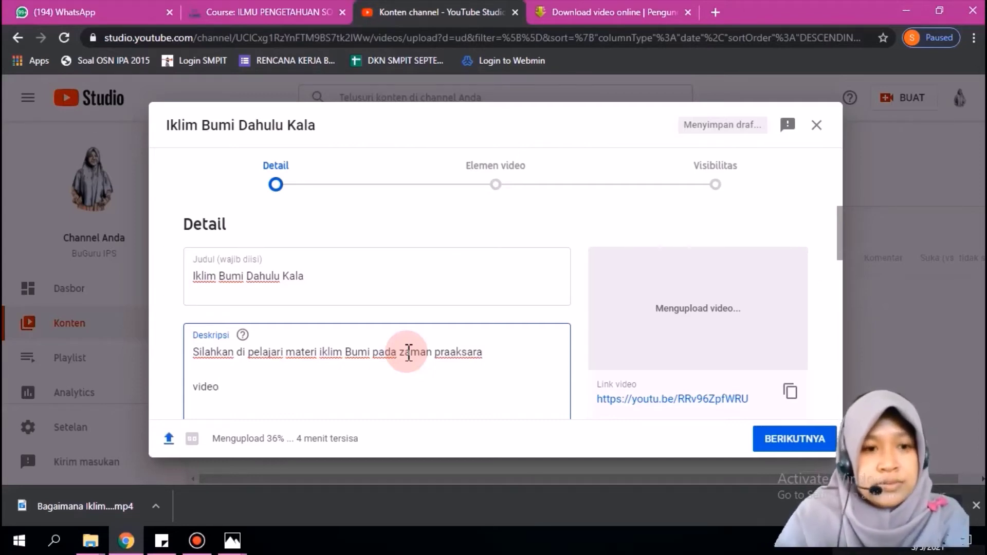
pyautogui.write(' di')
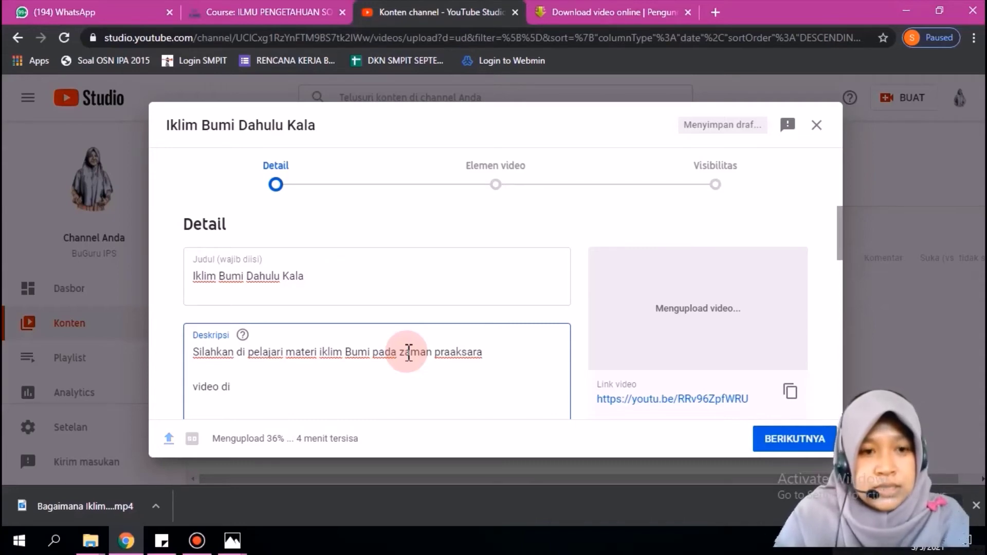
pyautogui.write('ambil')
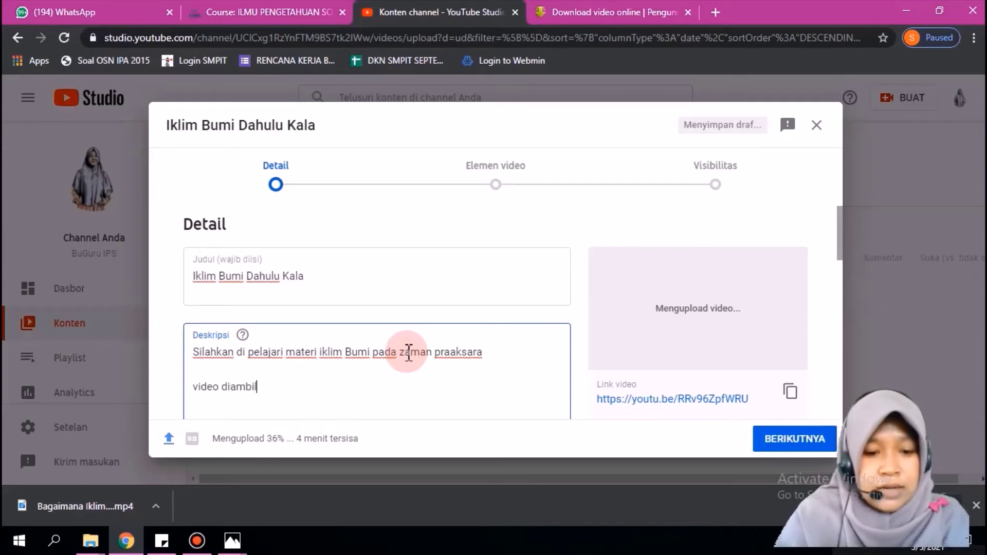
pyautogui.write(' dari')
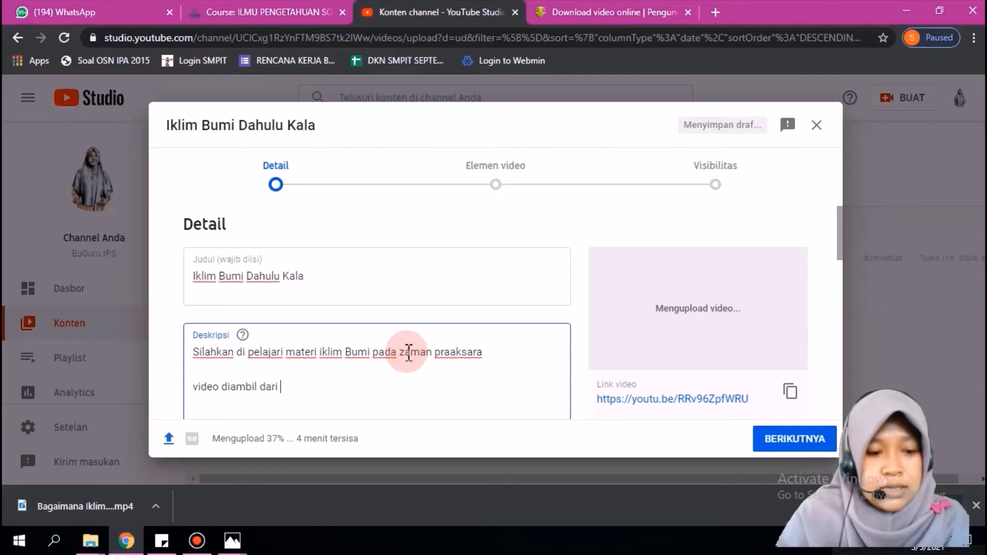
pyautogui.write(' @')
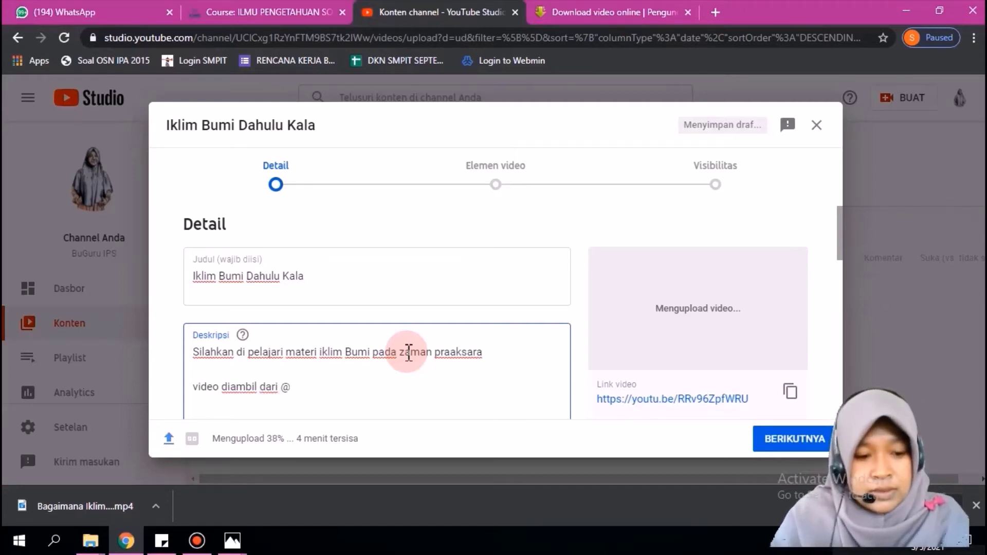
pyautogui.write('sisi')
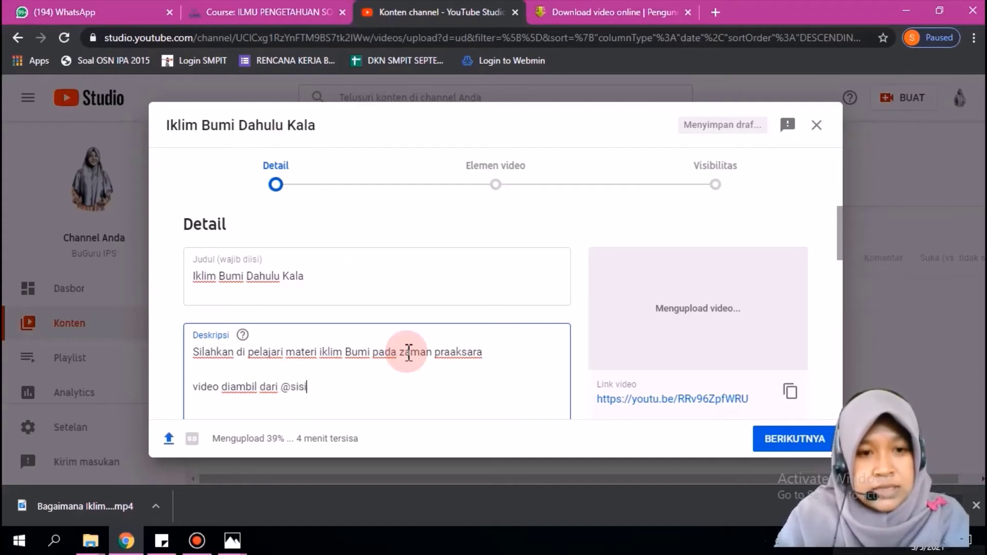
pyautogui.write('terang')
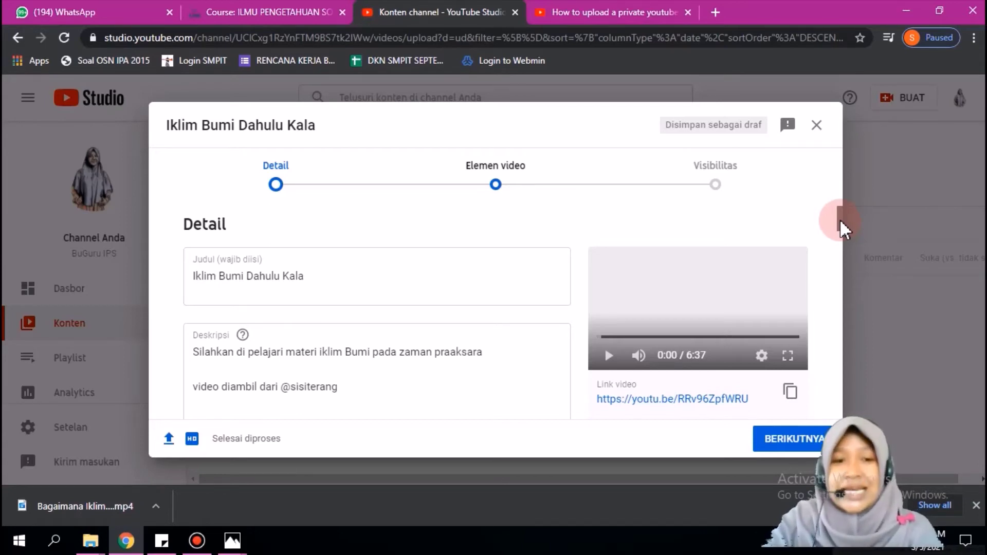
# Collapse the advanced age restriction options, then continue past the details and video elements stages to the visibility settings.
pyautogui.moveTo(841, 222); pyautogui.dragTo(793, 273)
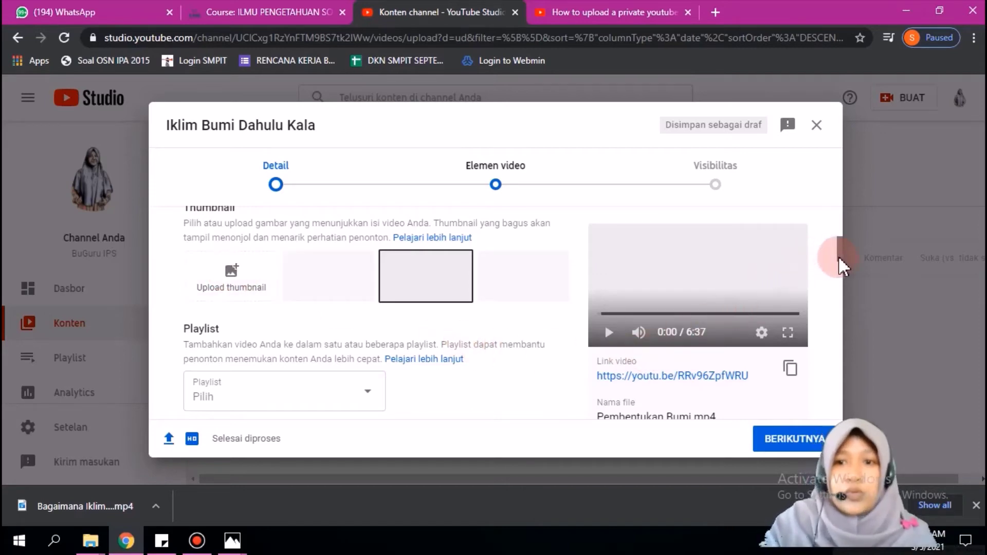
pyautogui.moveTo(841, 265); pyautogui.dragTo(846, 308)
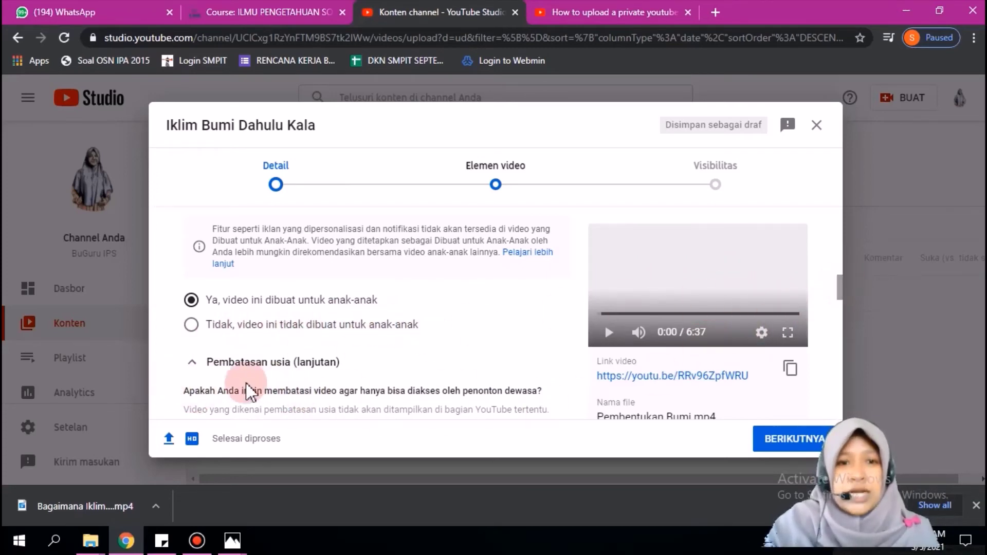
pyautogui.click(192, 362)
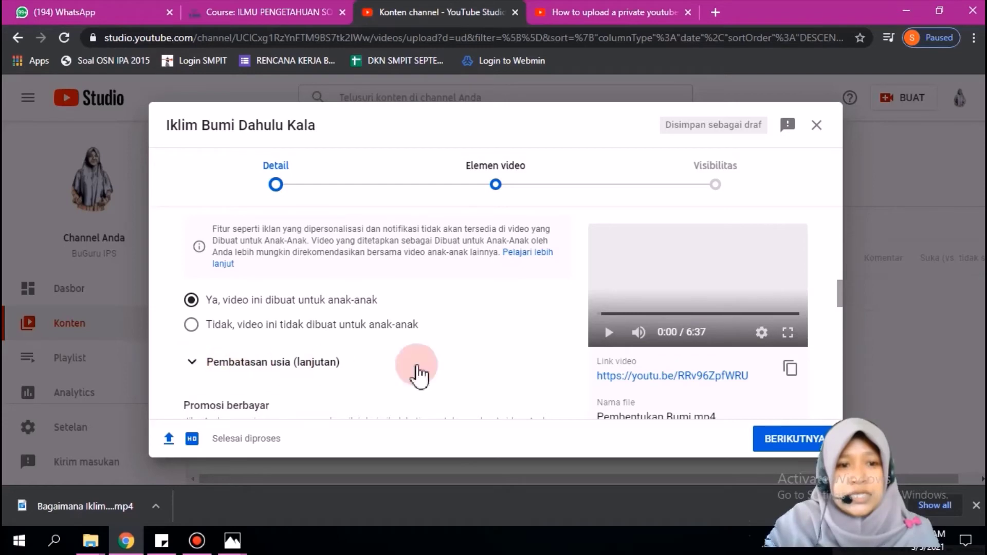
pyautogui.moveTo(839, 309); pyautogui.dragTo(797, 218)
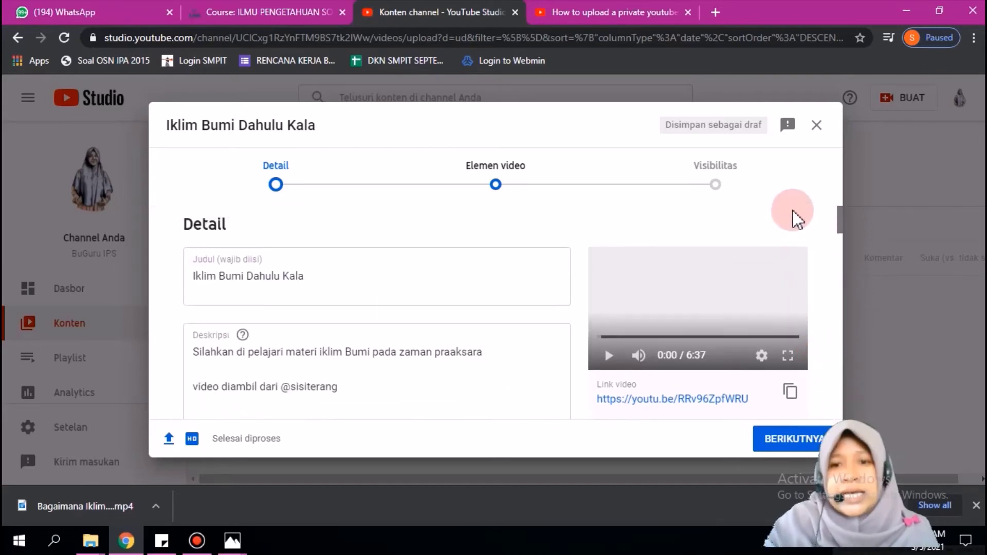
pyautogui.click(789, 452)
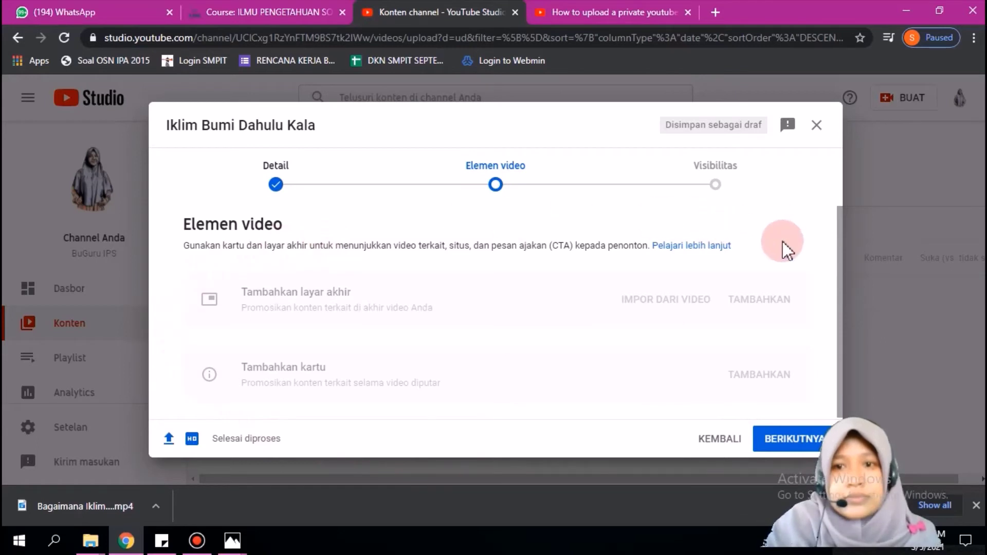
pyautogui.scroll(-1, 690, 278)
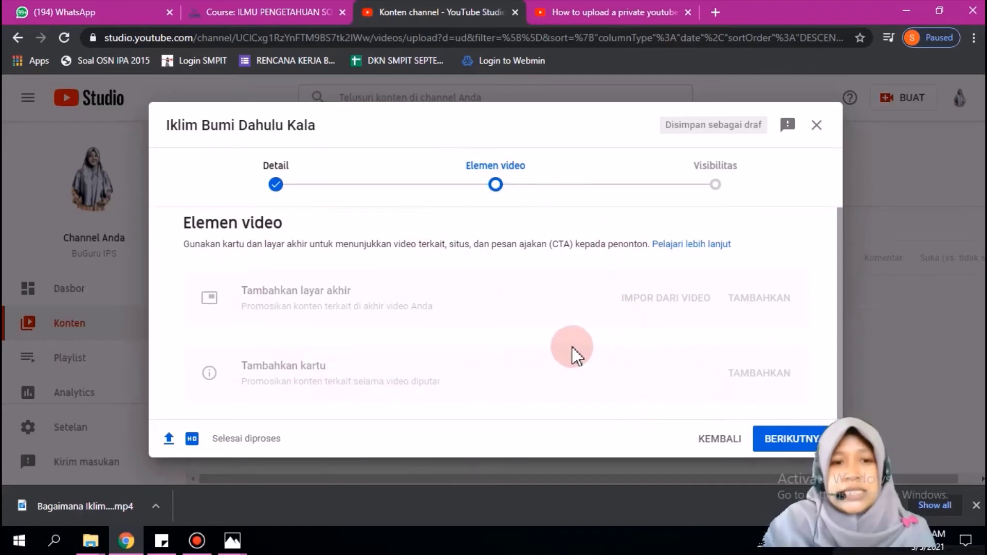
pyautogui.click(784, 446)
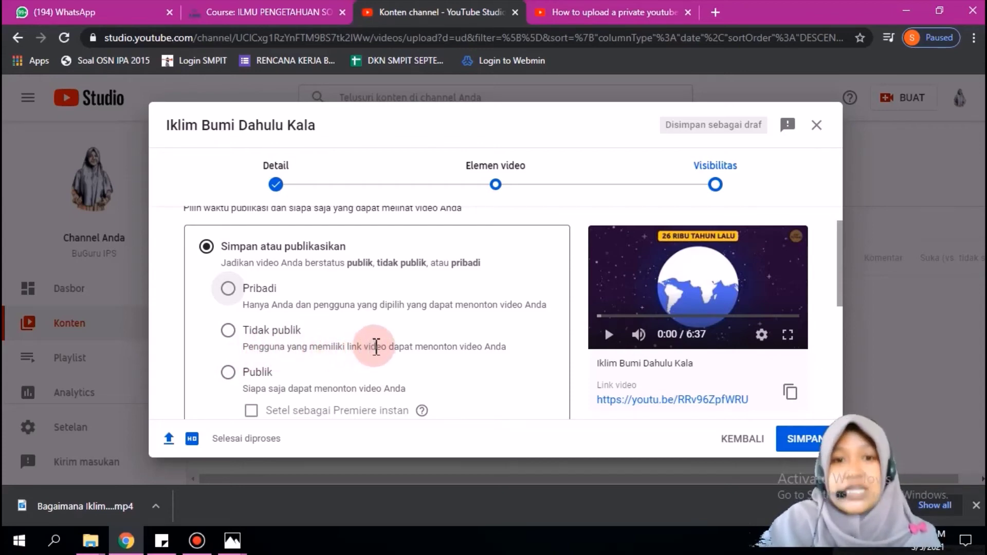
# Set the video's visibility to Tidak publik under Simpan atau publikasikan and save the upload.
pyautogui.scroll(-3, 339, 347)
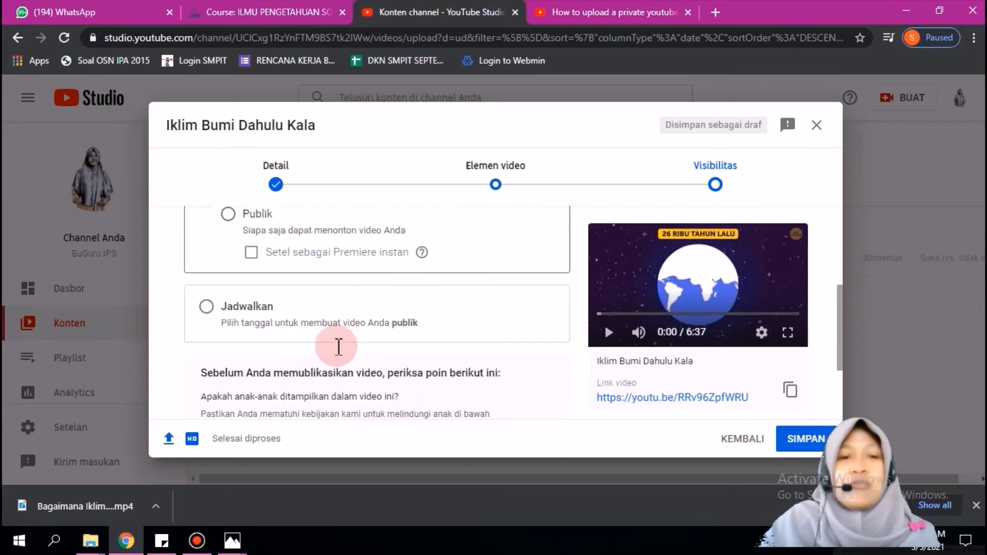
pyautogui.scroll(-1, 337, 347)
pyautogui.scroll(4, 331, 340)
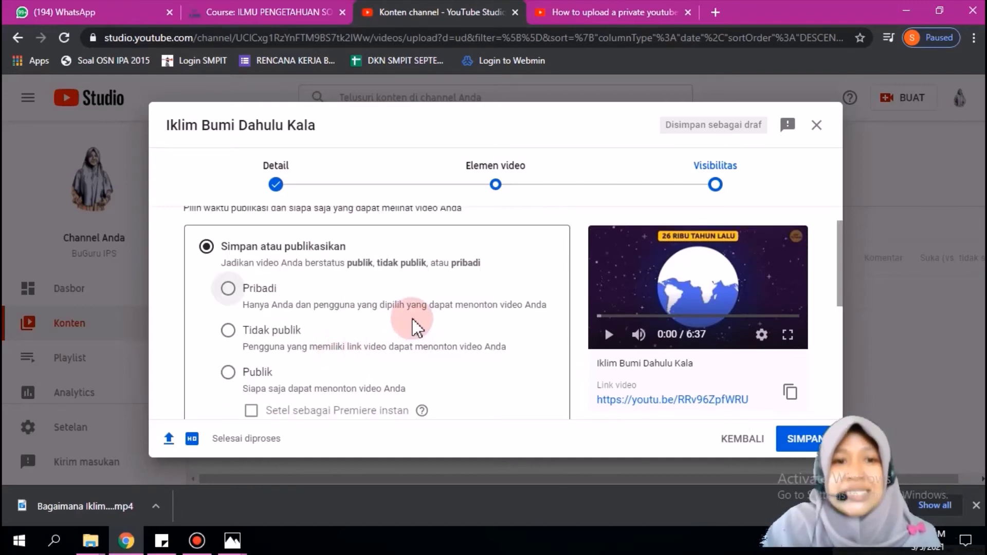
pyautogui.scroll(-4, 414, 321)
pyautogui.scroll(4, 413, 321)
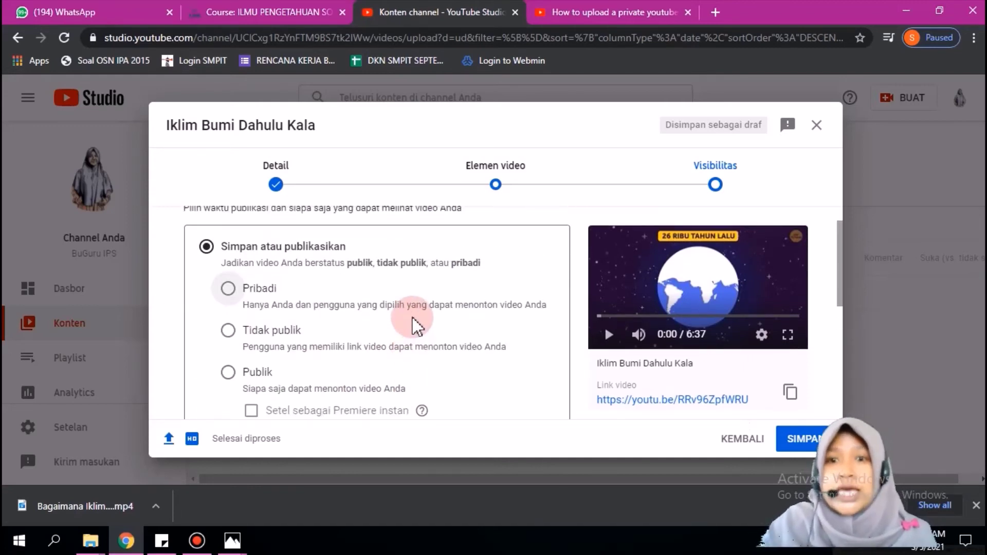
pyautogui.scroll(-4, 412, 324)
pyautogui.scroll(4, 412, 324)
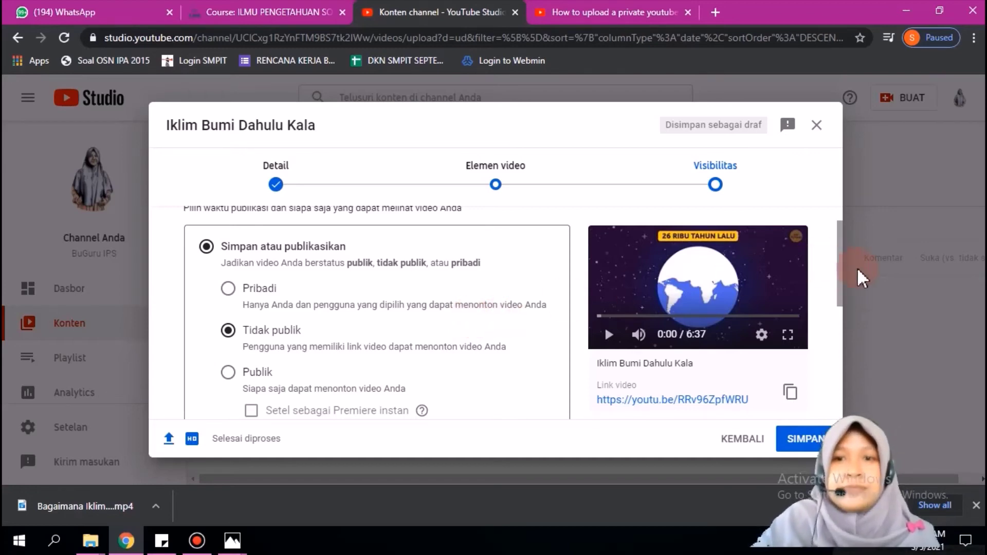
pyautogui.moveTo(838, 280); pyautogui.dragTo(849, 350)
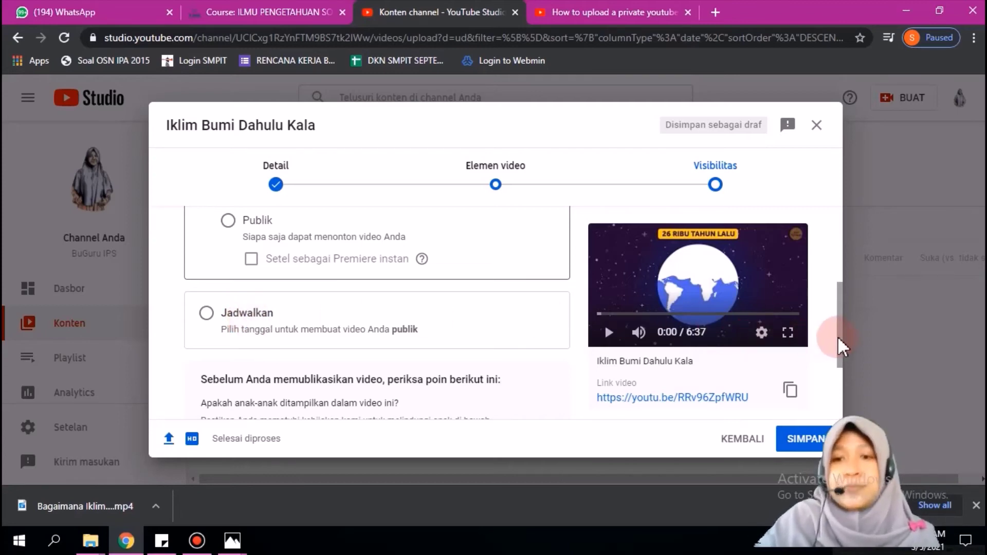
pyautogui.moveTo(839, 337); pyautogui.dragTo(814, 255)
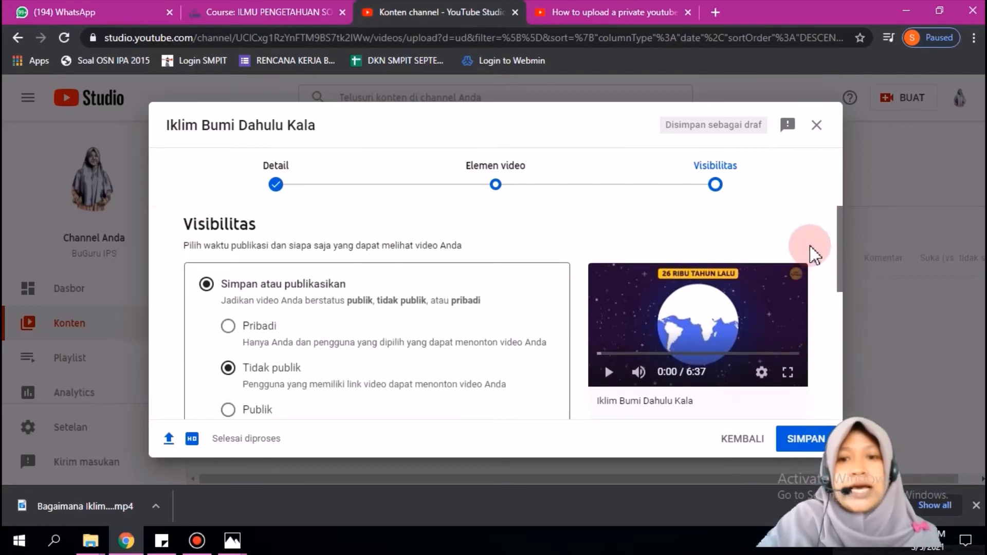
pyautogui.click(805, 443)
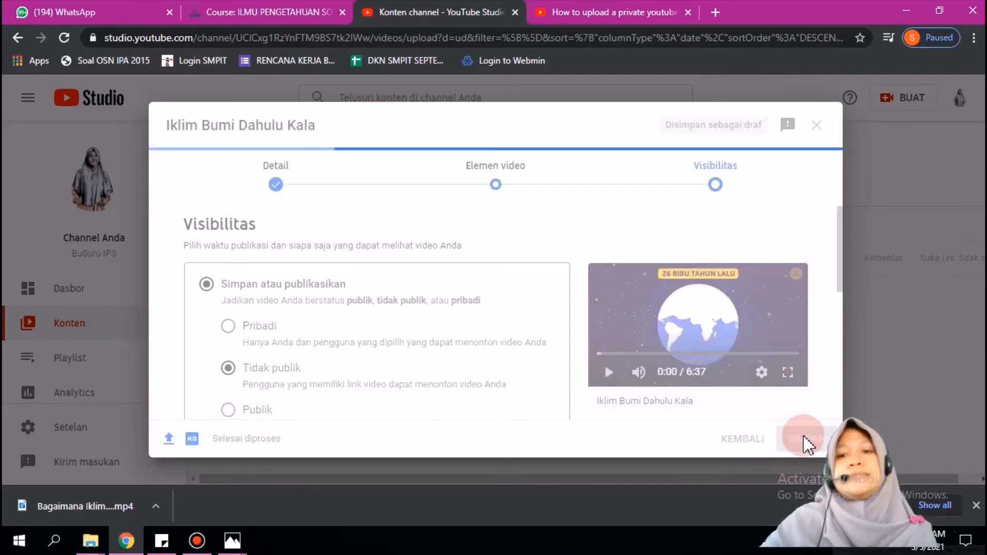
# Copy the link of the published video Iklim Bumi Dahulu Kala and close the share dialog.
pyautogui.click(744, 320)
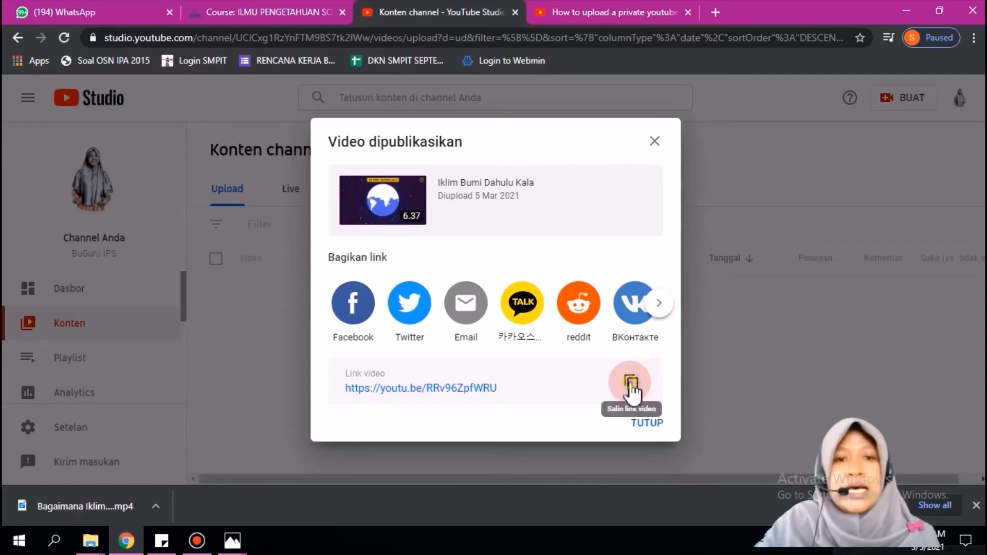
pyautogui.click(631, 385)
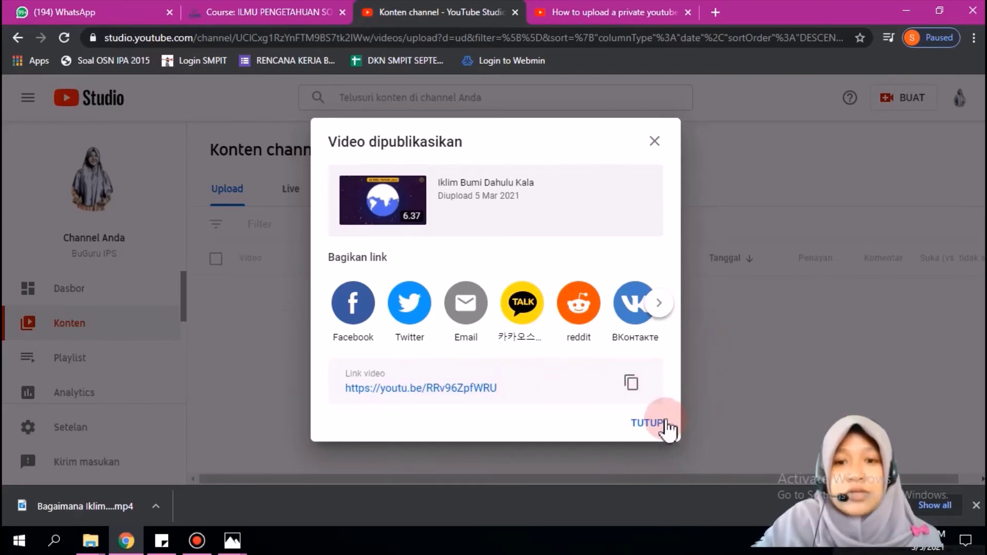
pyautogui.click(658, 426)
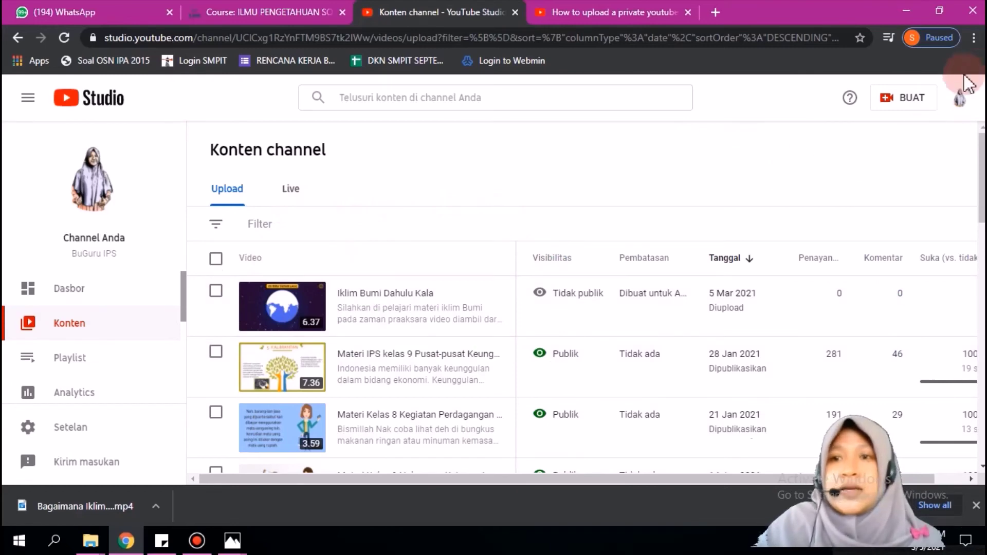
# Open the BuGuru IPS channel page and look through its public video list for the uploaded video.
pyautogui.click(960, 98)
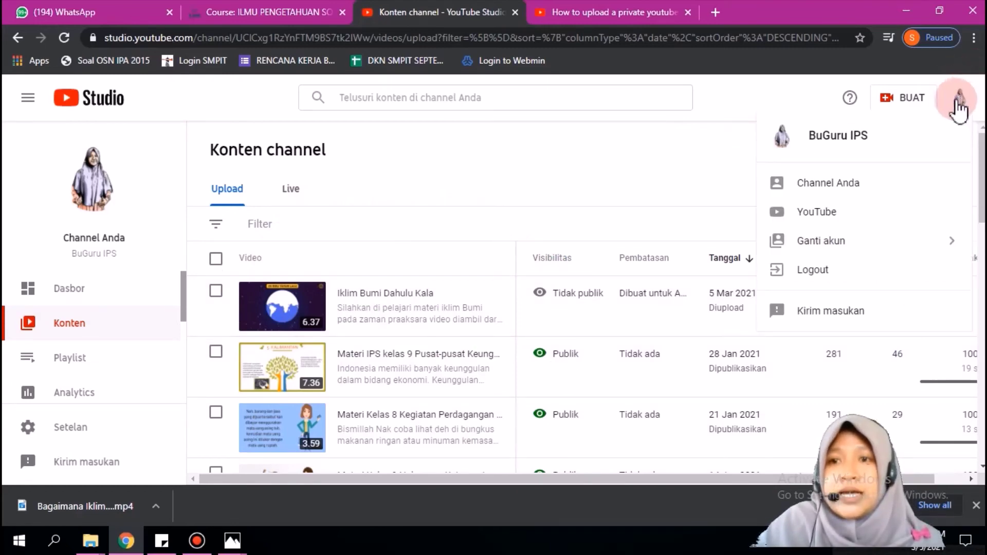
pyautogui.click(853, 187)
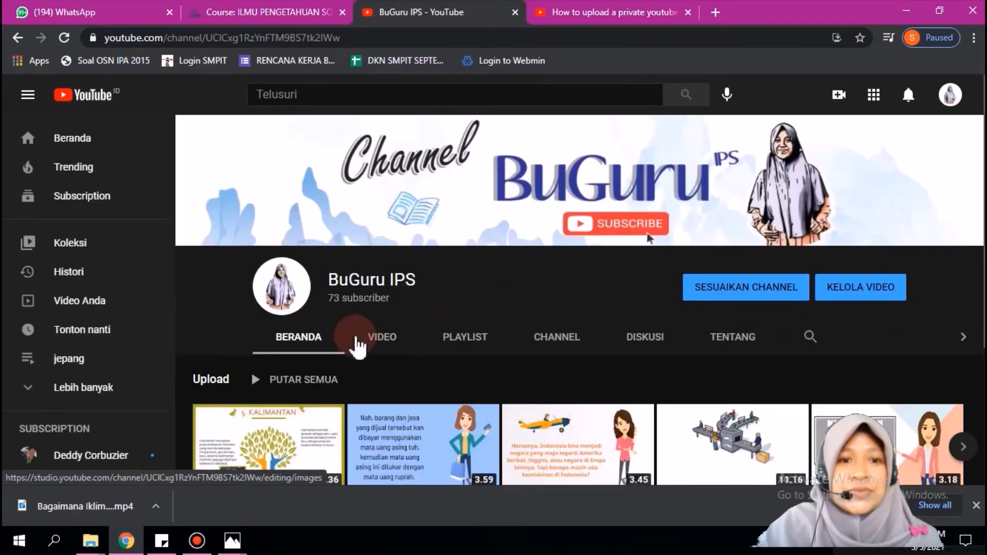
pyautogui.click(375, 342)
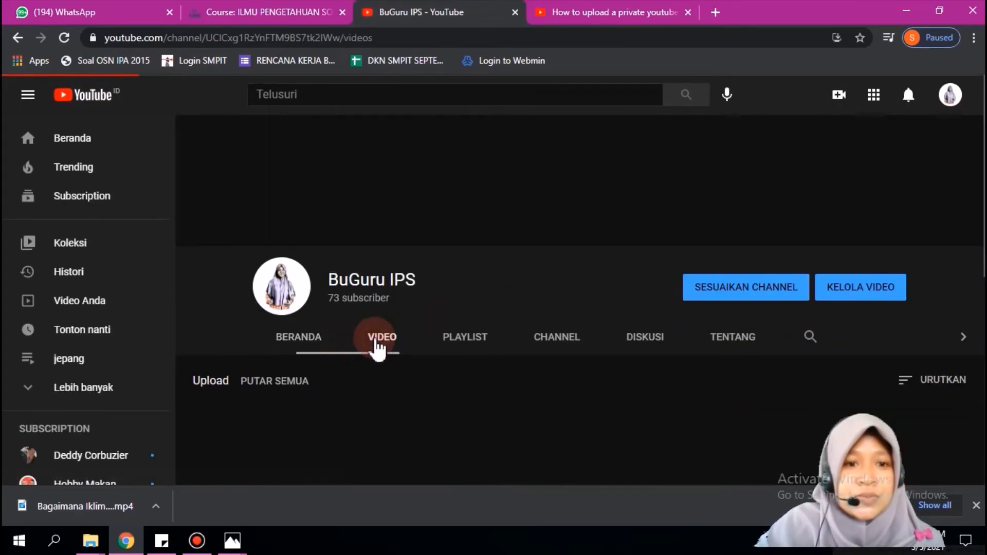
pyautogui.scroll(-8, 483, 342)
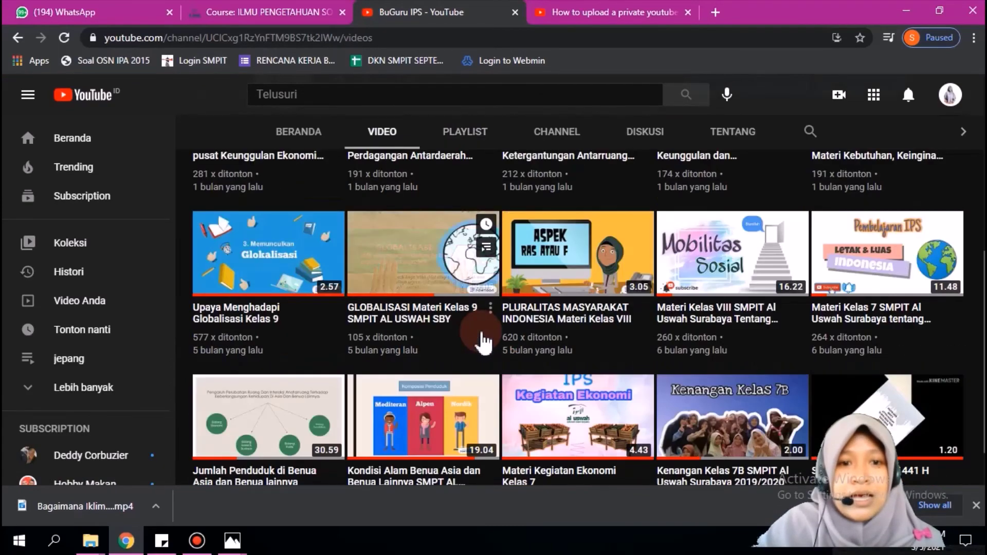
pyautogui.scroll(8, 483, 342)
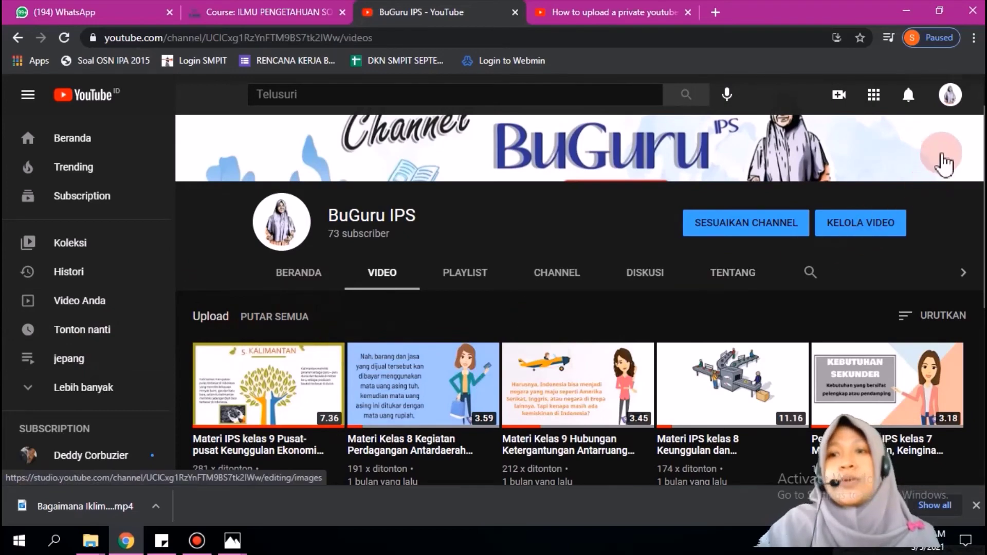
pyautogui.click(950, 98)
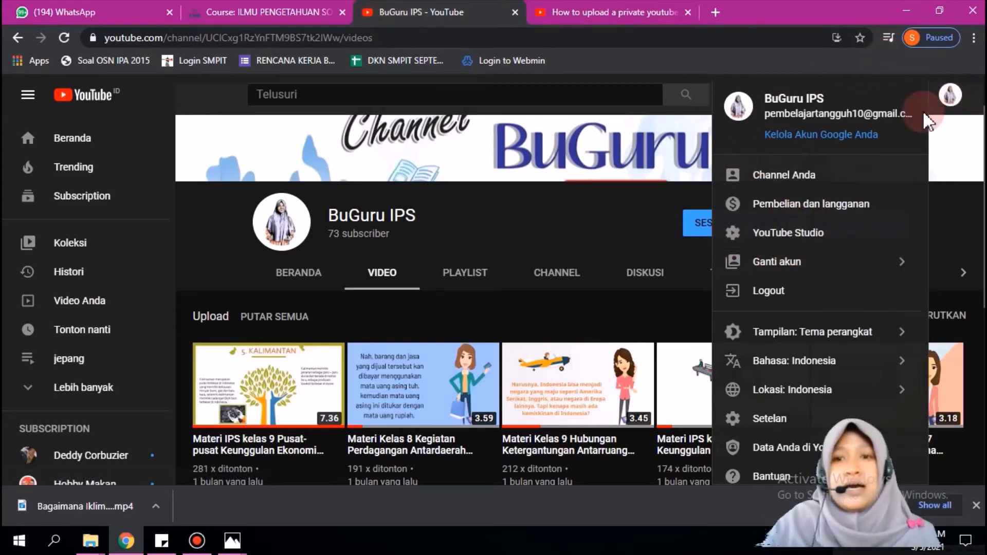
# Switch to the Ilmu Pengetahuan Sosial course page, dismiss the session timeout dialog and reload the page.
pyautogui.click(261, 11)
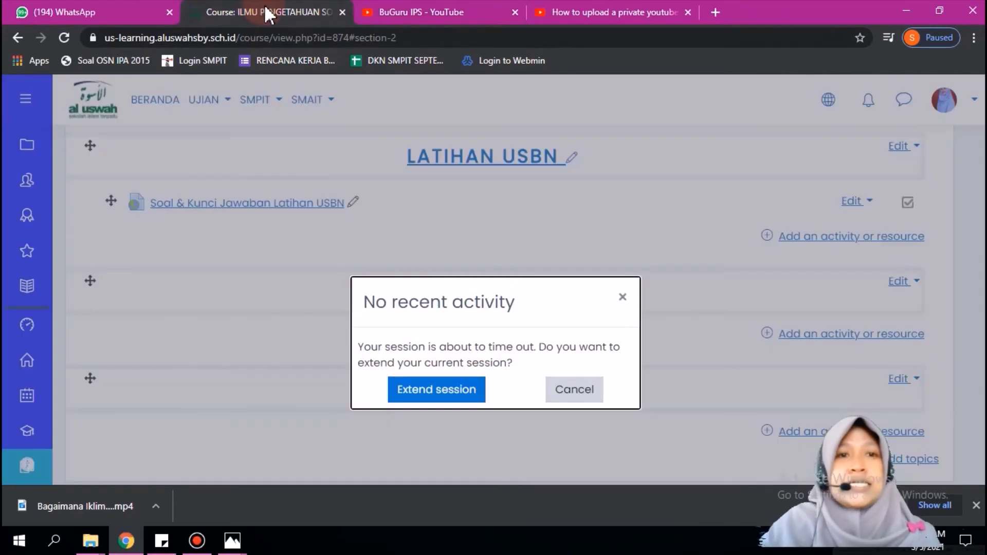
pyautogui.click(624, 298)
pyautogui.click(445, 38)
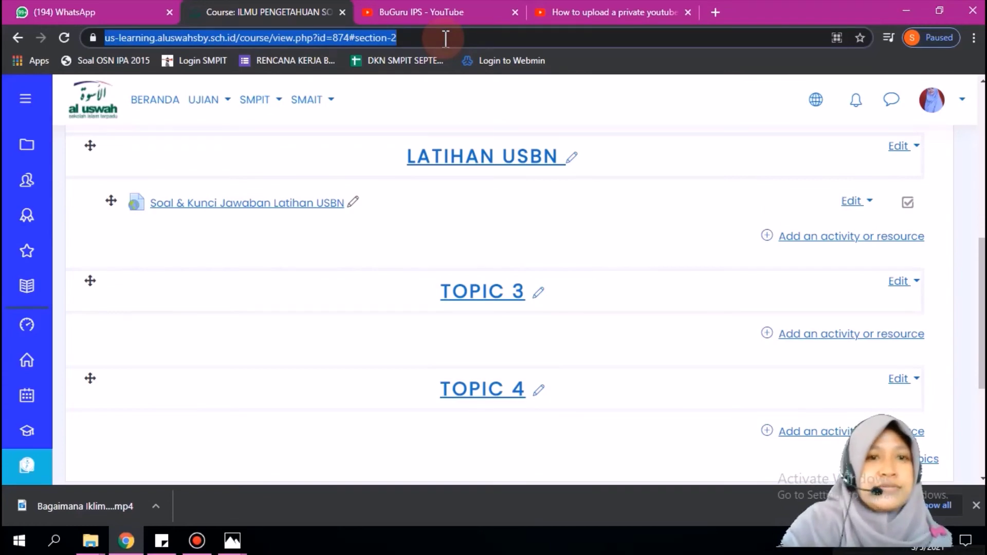
pyautogui.press('Return')
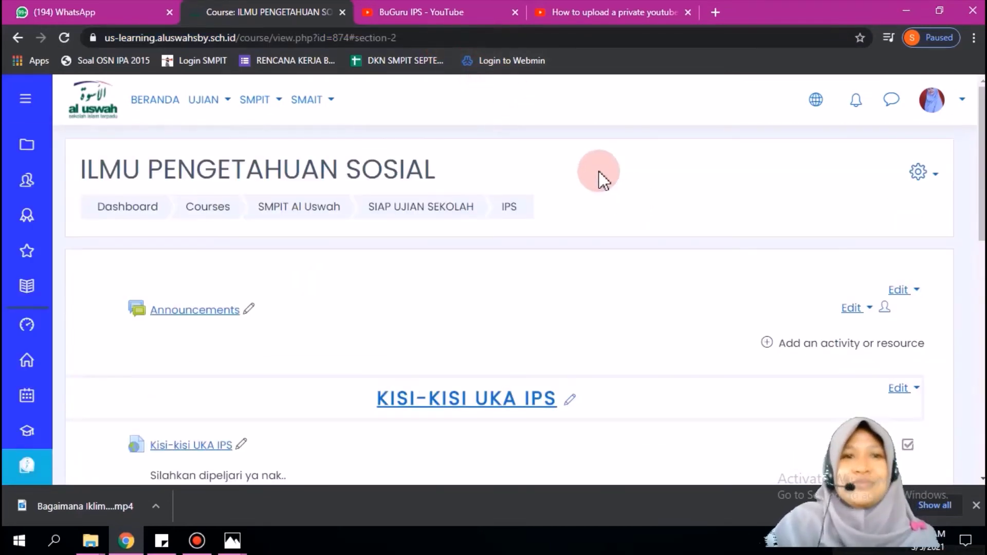
# Open the IPS Kelas 7A course from the My courses list on the dashboard and have its editing mode turned on.
pyautogui.click(942, 106)
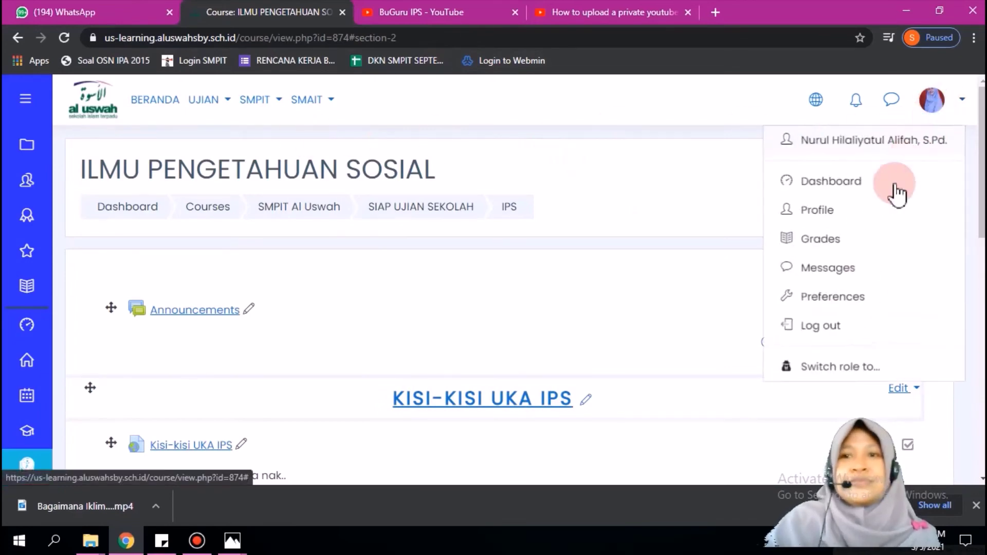
pyautogui.click(851, 181)
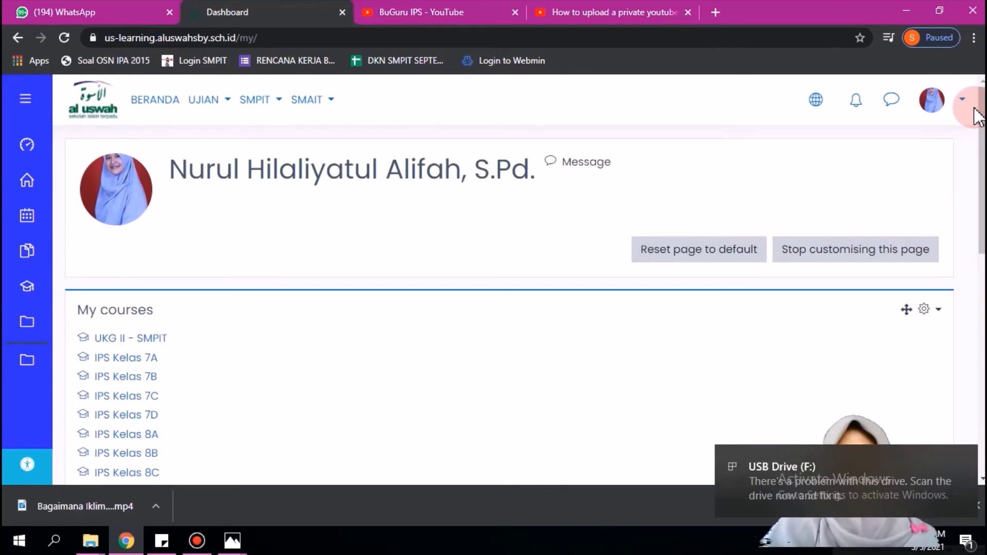
pyautogui.scroll(-3, 979, 123)
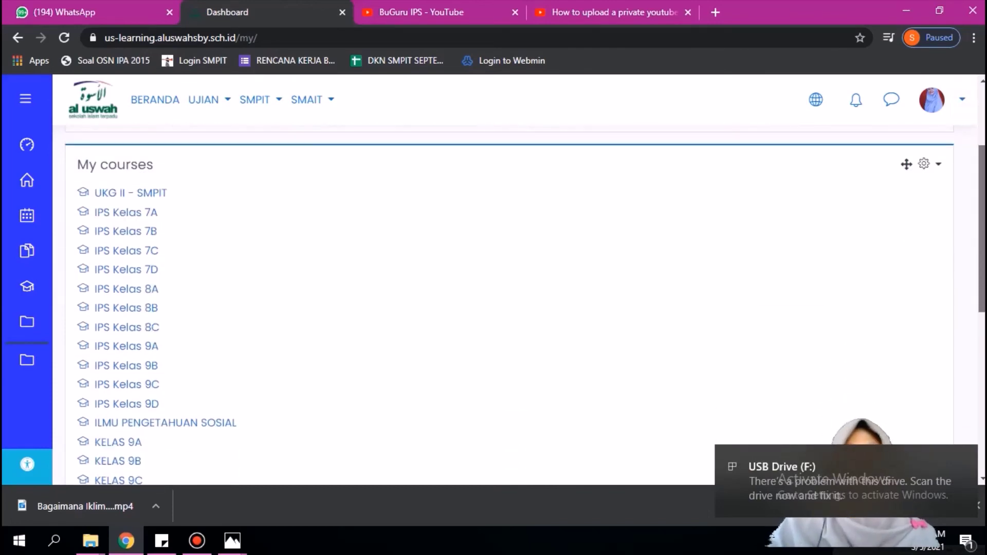
pyautogui.scroll(1, 889, 209)
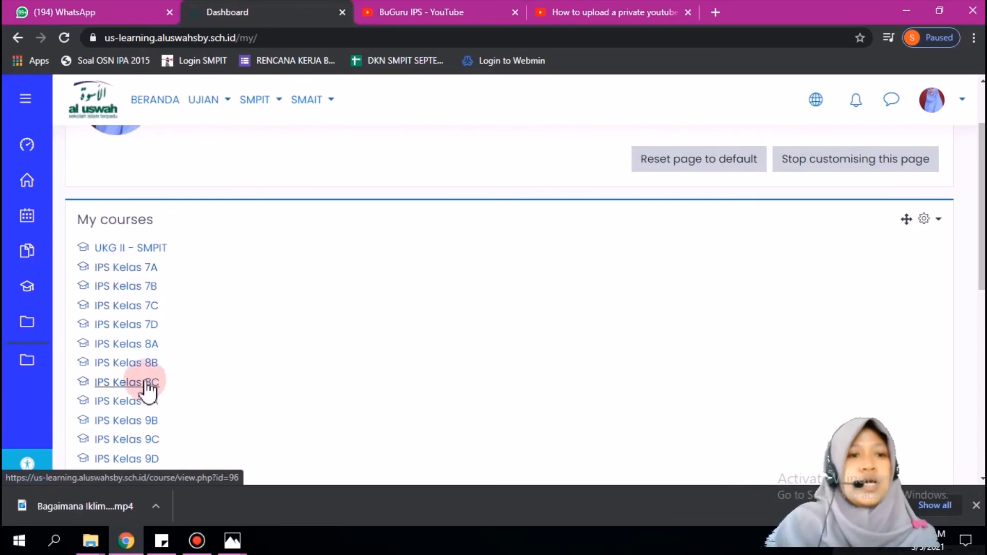
pyautogui.click(123, 269)
pyautogui.click(924, 173)
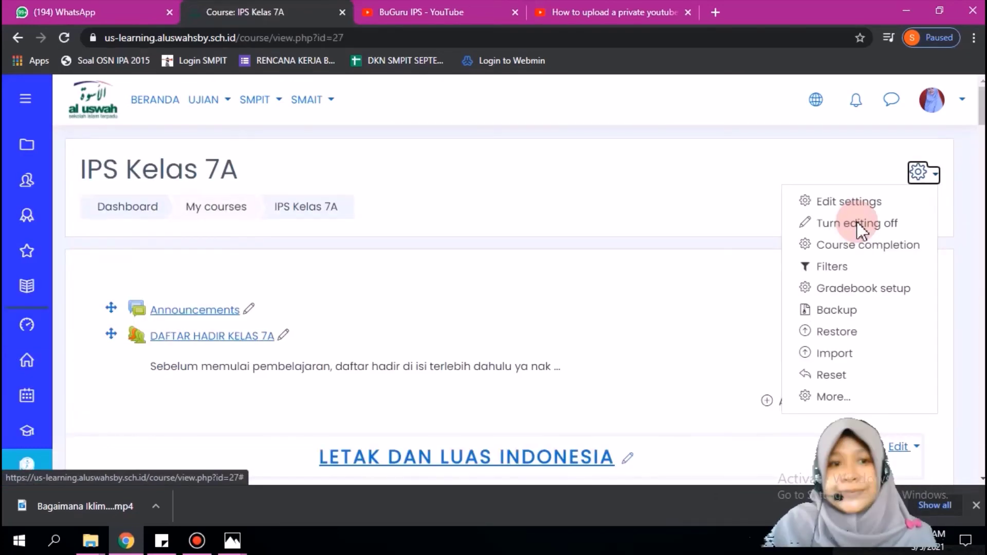
pyautogui.click(860, 225)
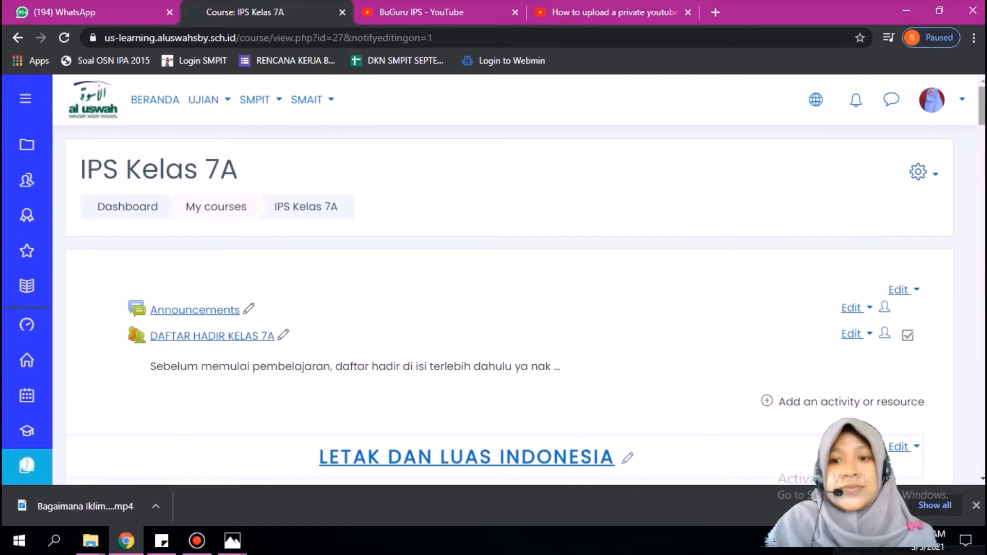
# Rename the empty Topic 13 section near the end of the IPS Kelas 7A course as Iklim Bumi Dahulu Kala.
pyautogui.scroll(-15, 510, 303)
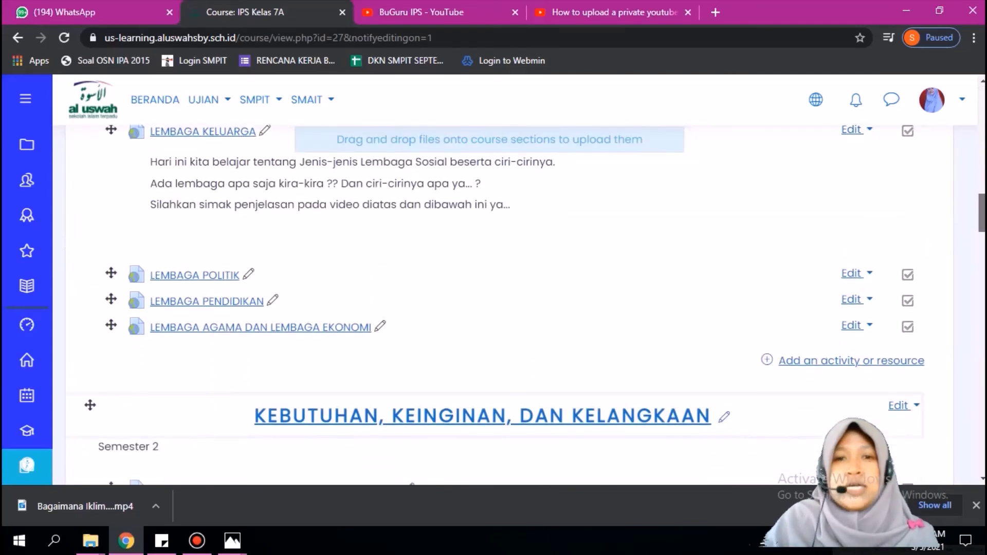
pyautogui.scroll(-15, 509, 303)
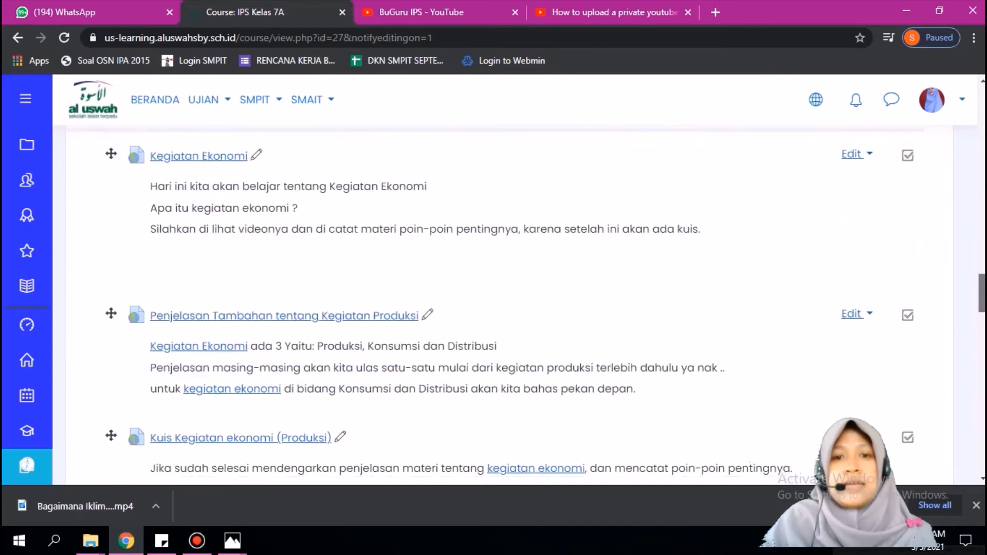
pyautogui.scroll(-15, 509, 303)
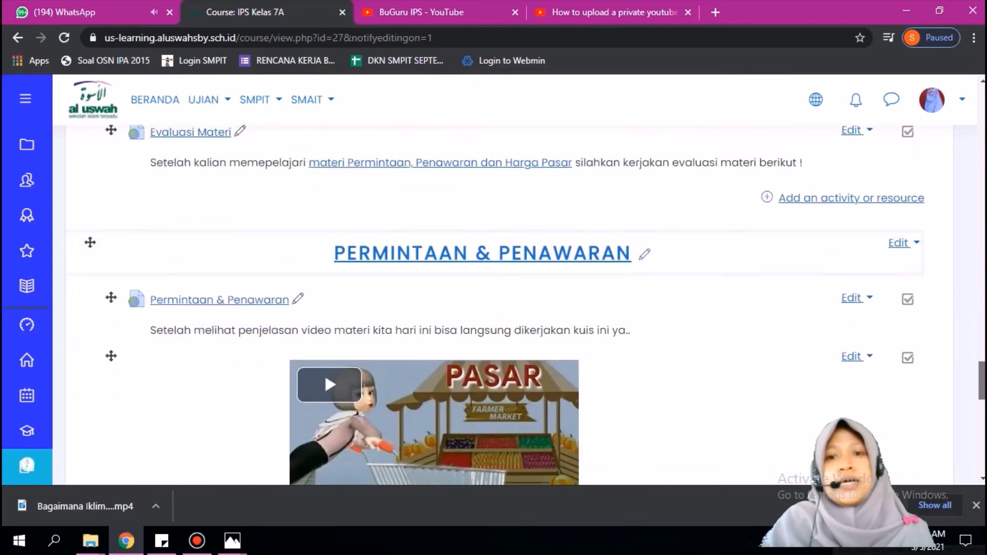
pyautogui.click(729, 319)
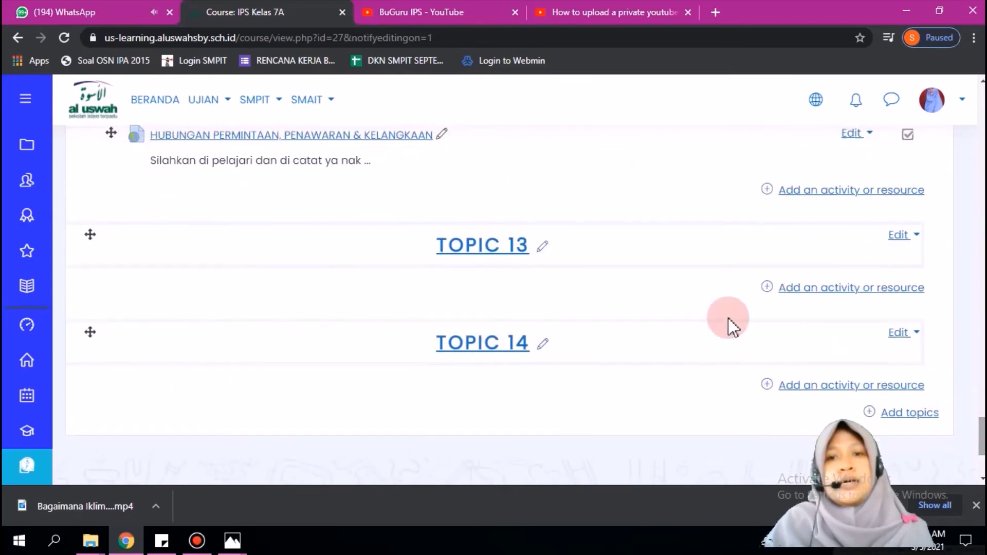
pyautogui.click(541, 249)
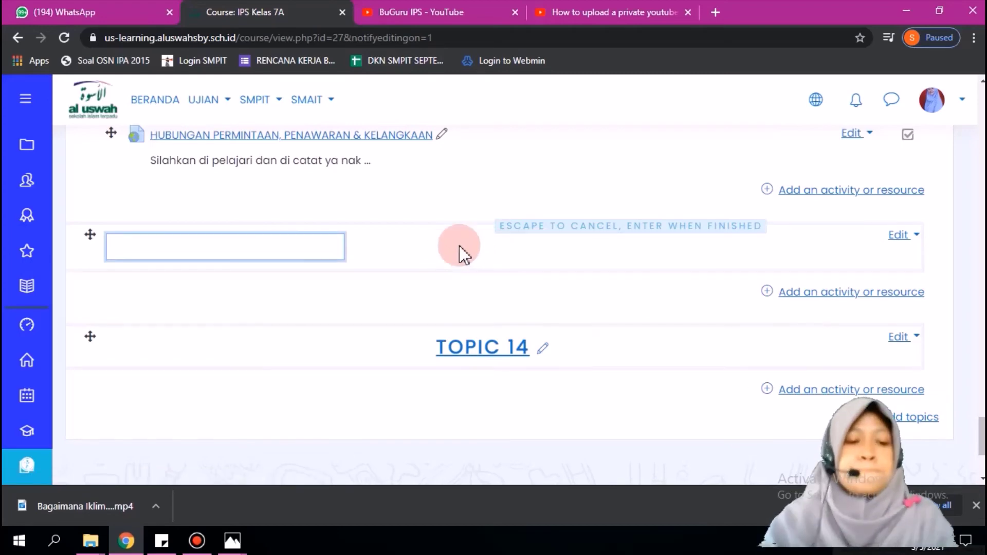
pyautogui.write('Iklim BU')
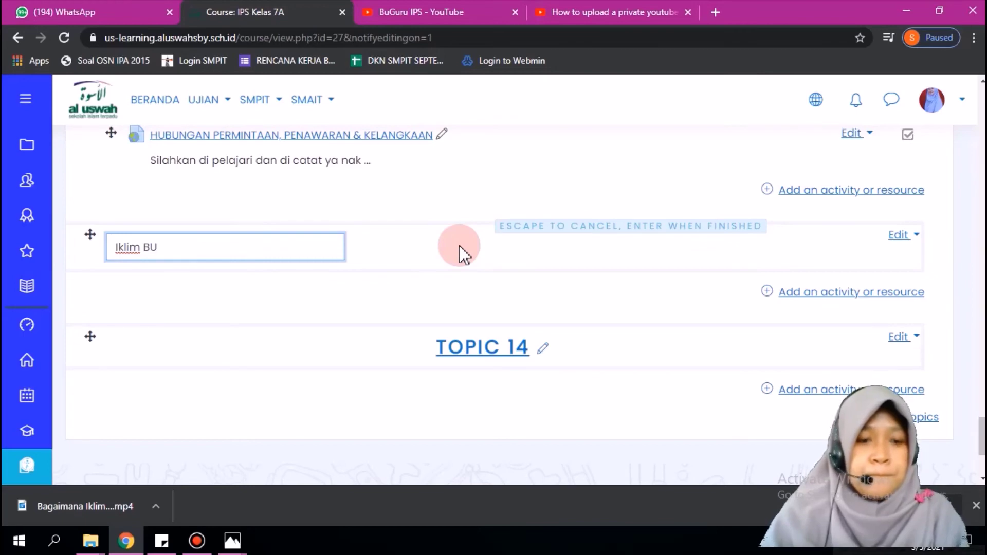
pyautogui.press('BackSpace')
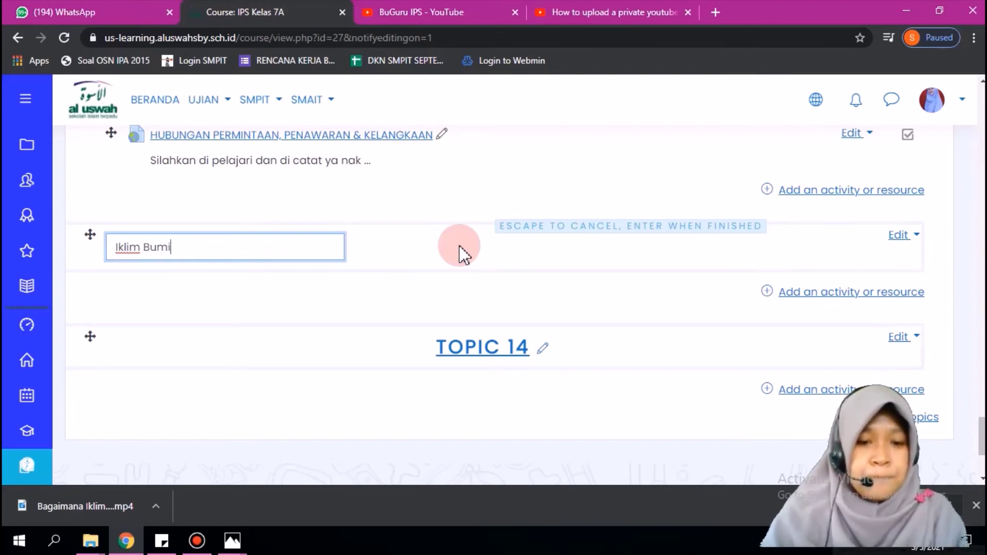
pyautogui.write('umi D')
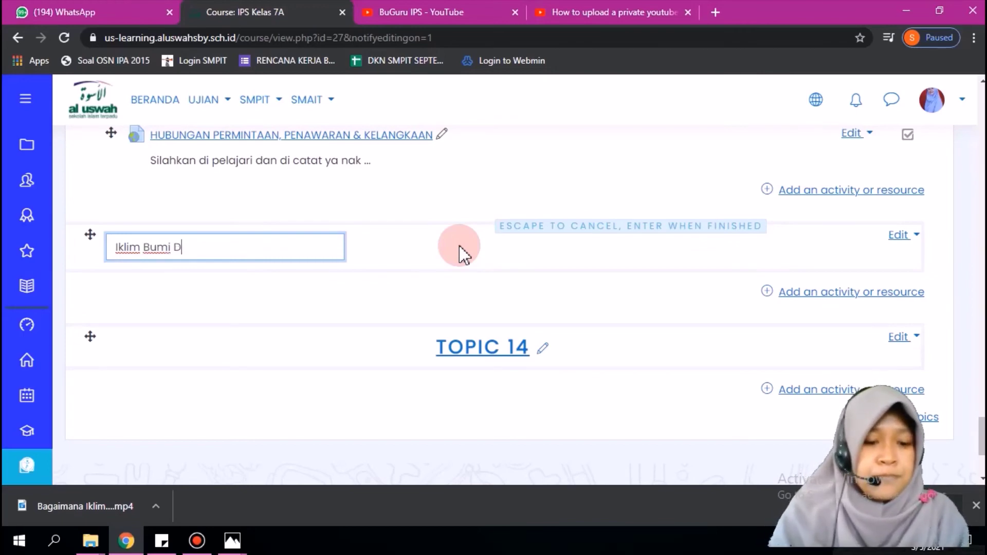
pyautogui.write('ahulu ')
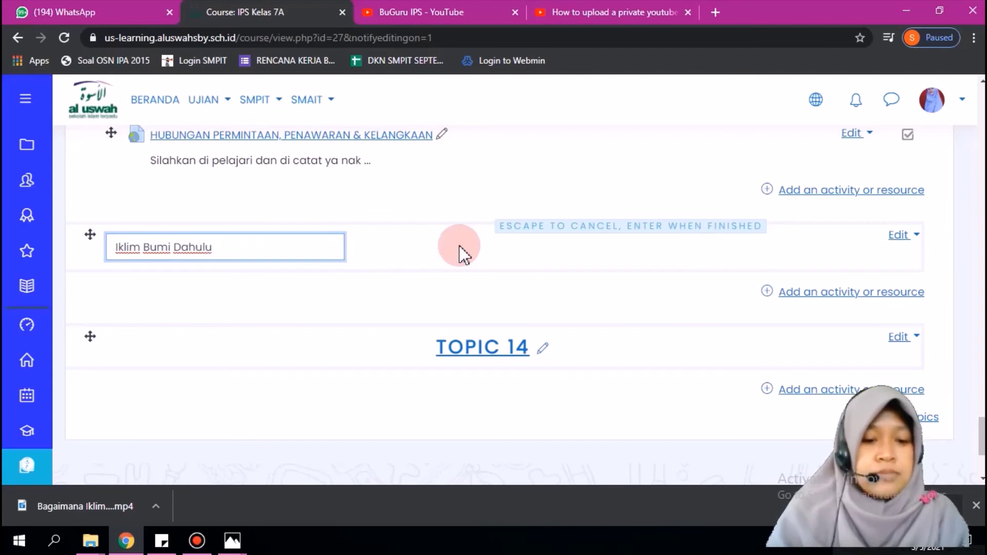
pyautogui.write('Kala')
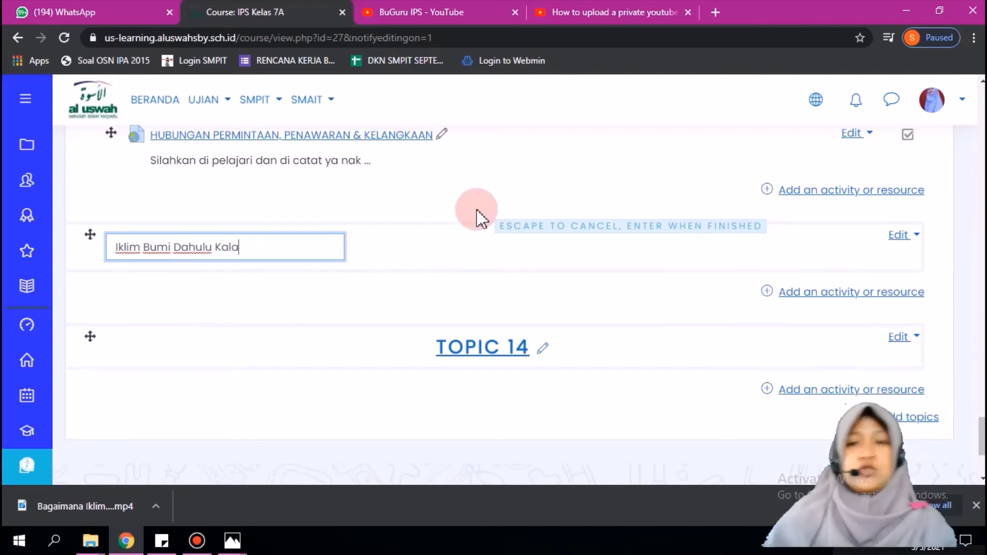
pyautogui.press('Return')
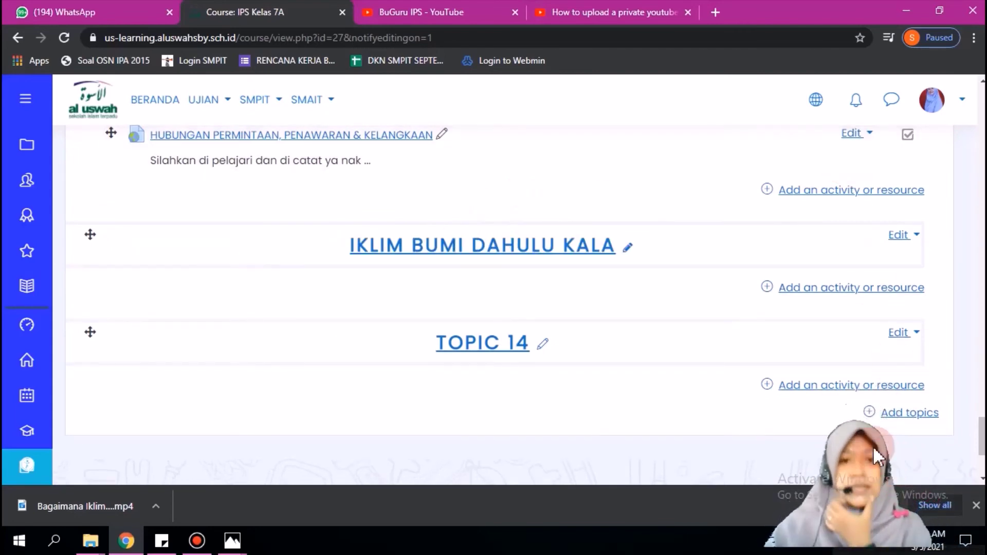